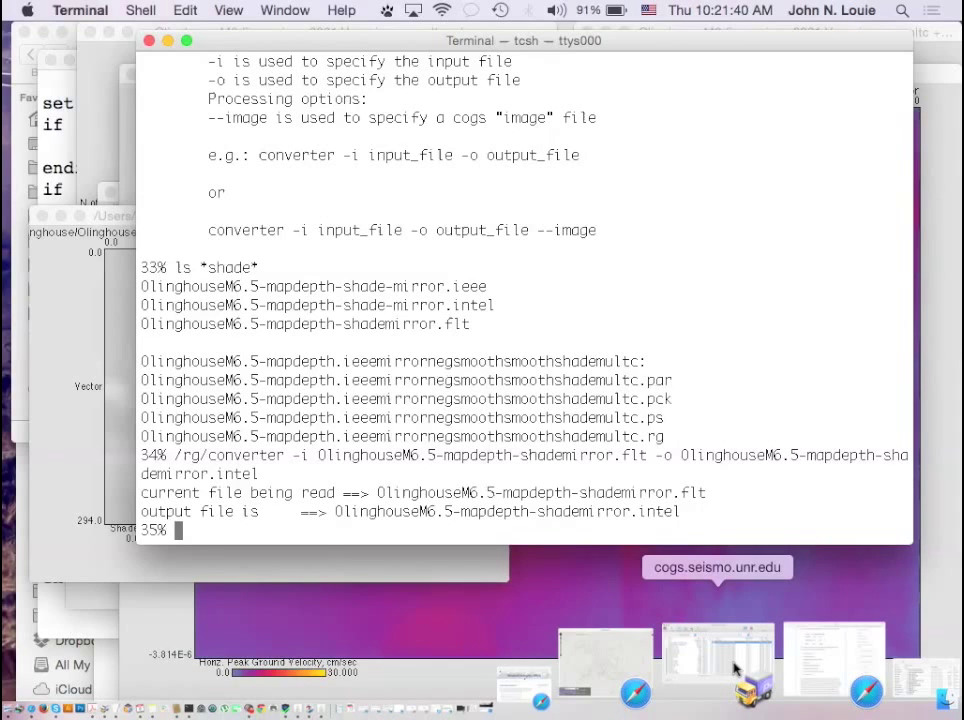
- Switch to the cogs.seismo.unr.edu window in Transmit and move it fully into view
mouse_move(757, 688)
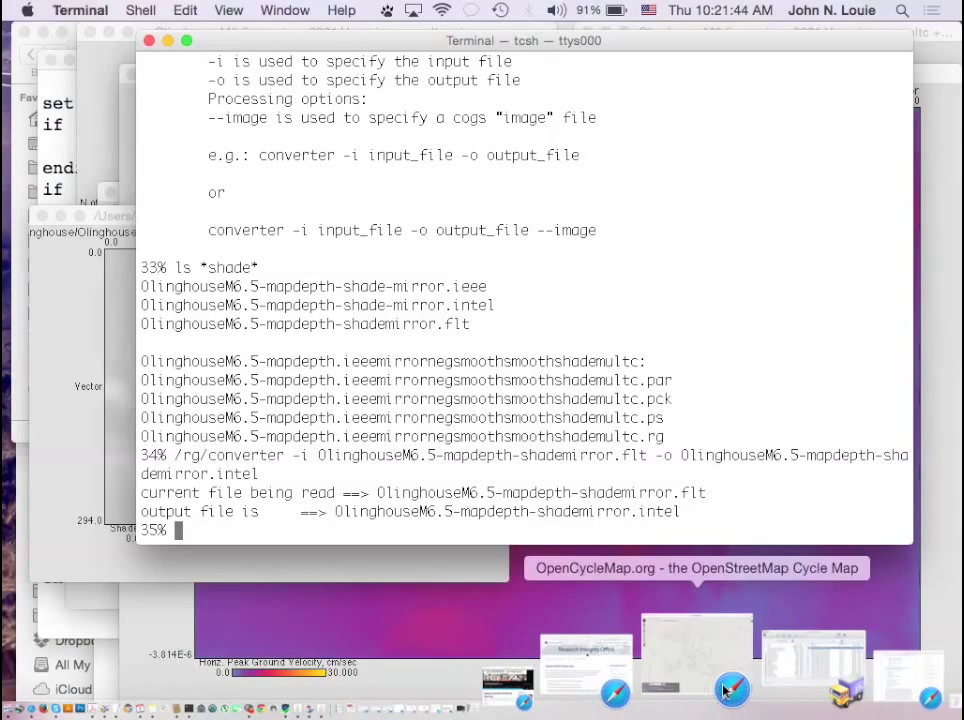
mouse_move(645, 676)
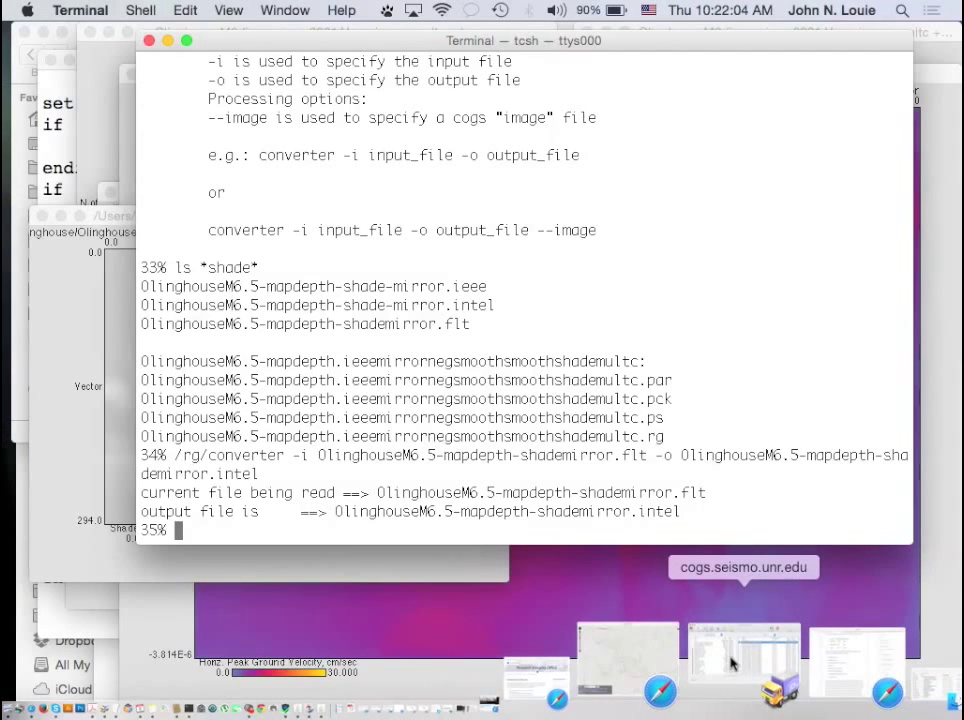
left_click(731, 663)
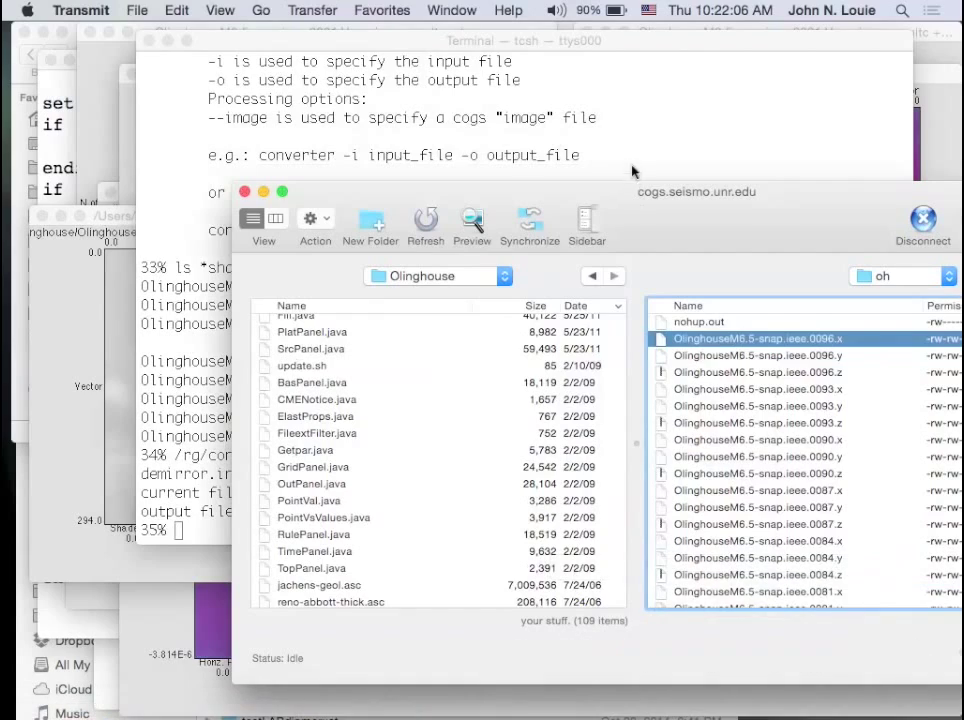
left_click_drag(627, 196, 420, 145)
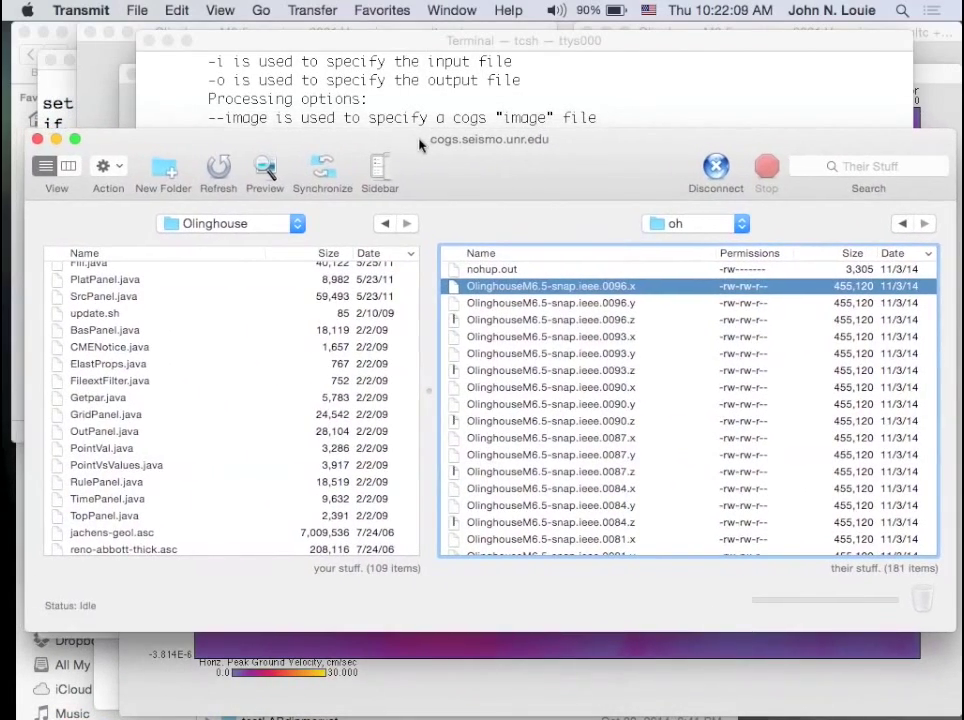
- Disconnect from cogs.seismo.unr.edu and reconnect over SFTP with the saved guest login, starting in the ma folder
left_click(738, 226)
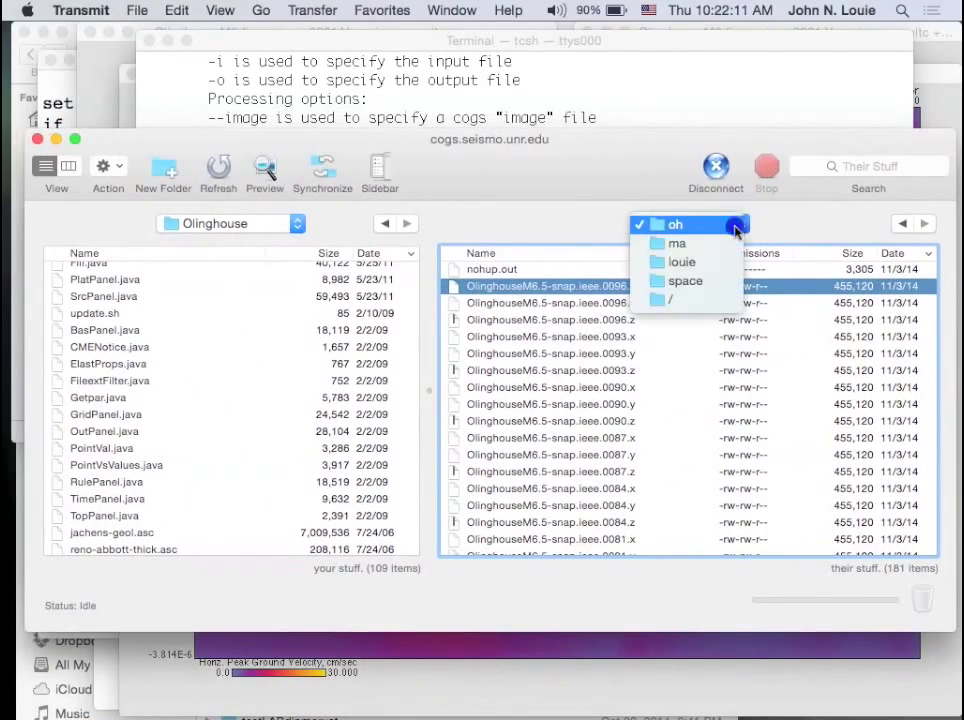
left_click(641, 194)
left_click(717, 168)
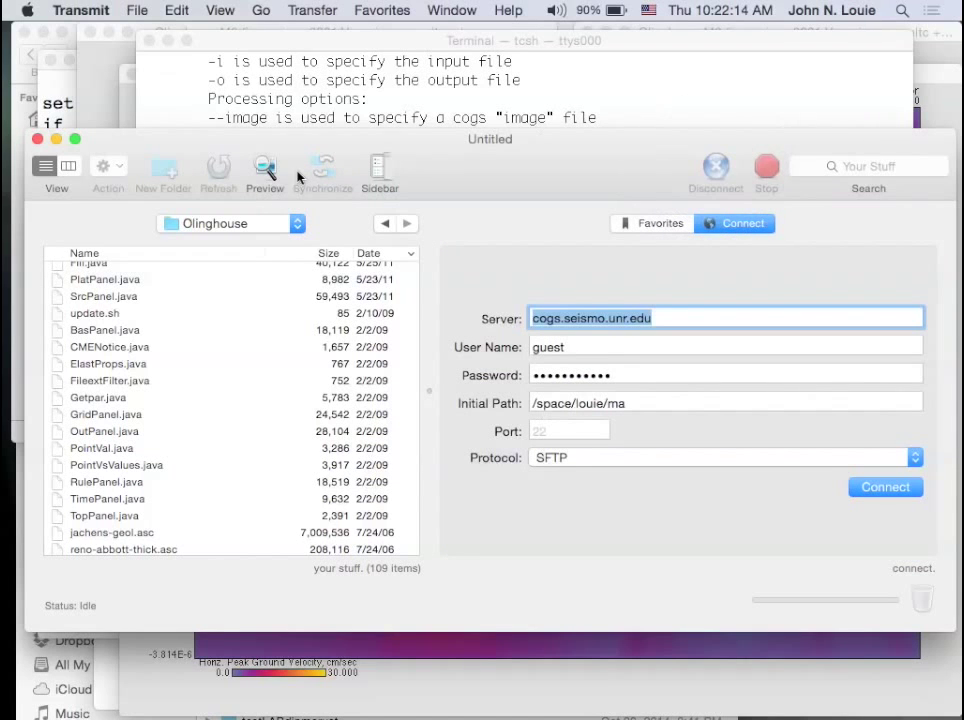
scroll(361, 366, "up", 20)
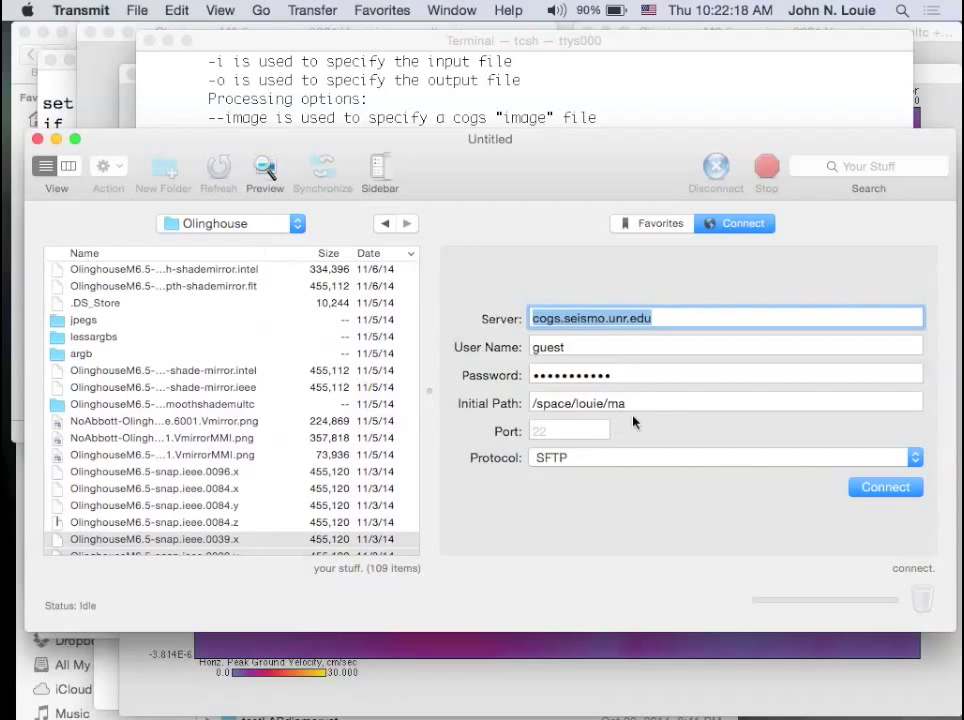
left_click(871, 489)
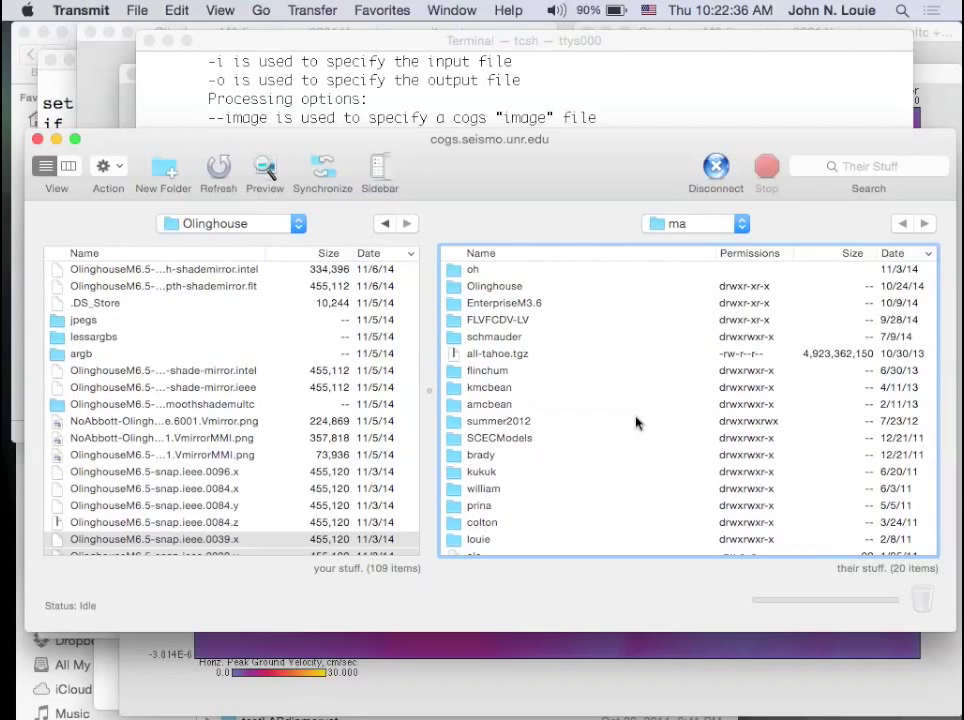
- Look through the remote ma folder and refresh its listing
scroll(635, 422, "down", 3)
scroll(635, 421, "up", 3)
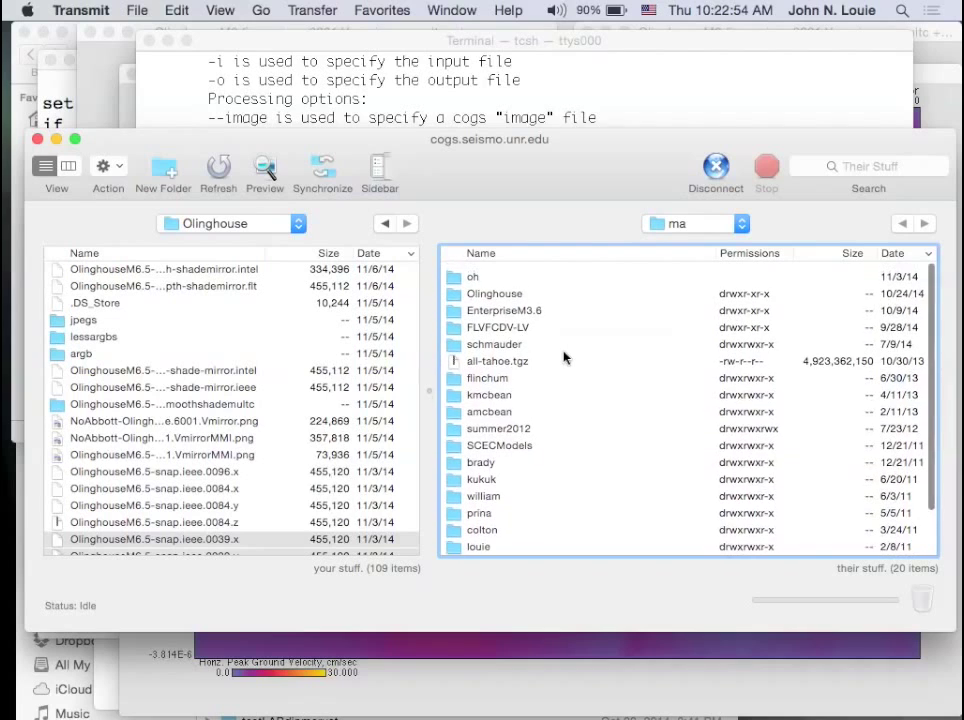
scroll(564, 358, "up", 1)
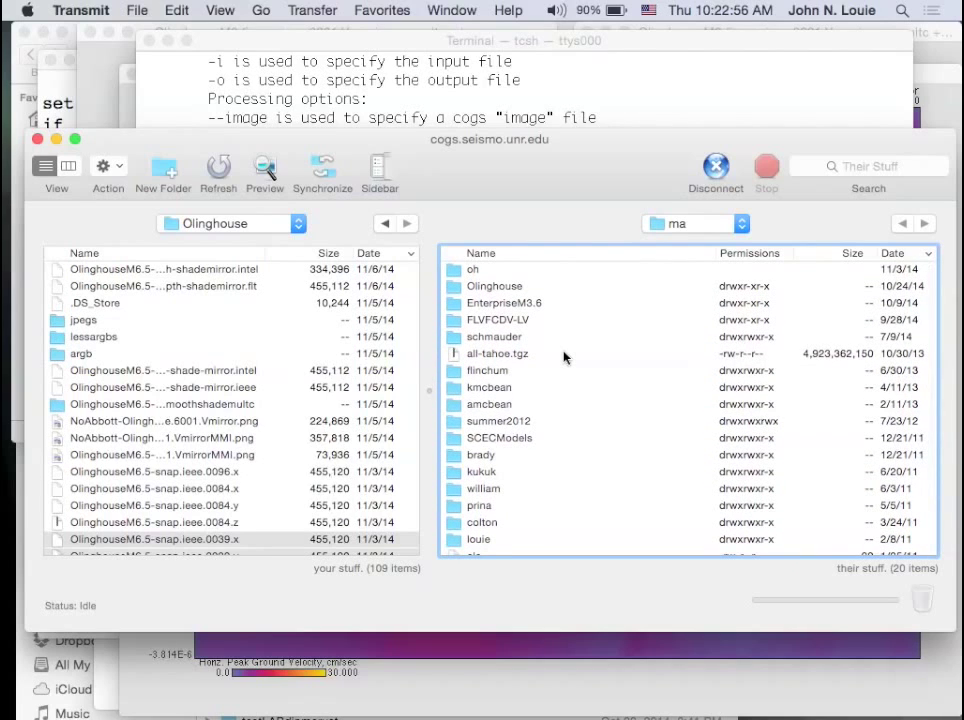
left_click(720, 228)
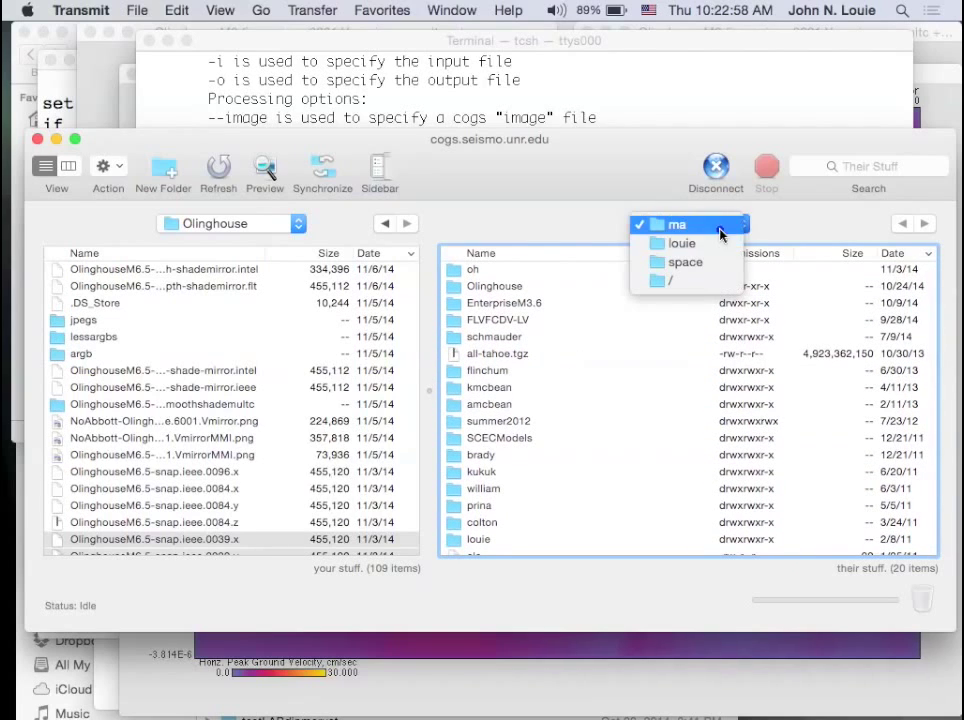
left_click(570, 230)
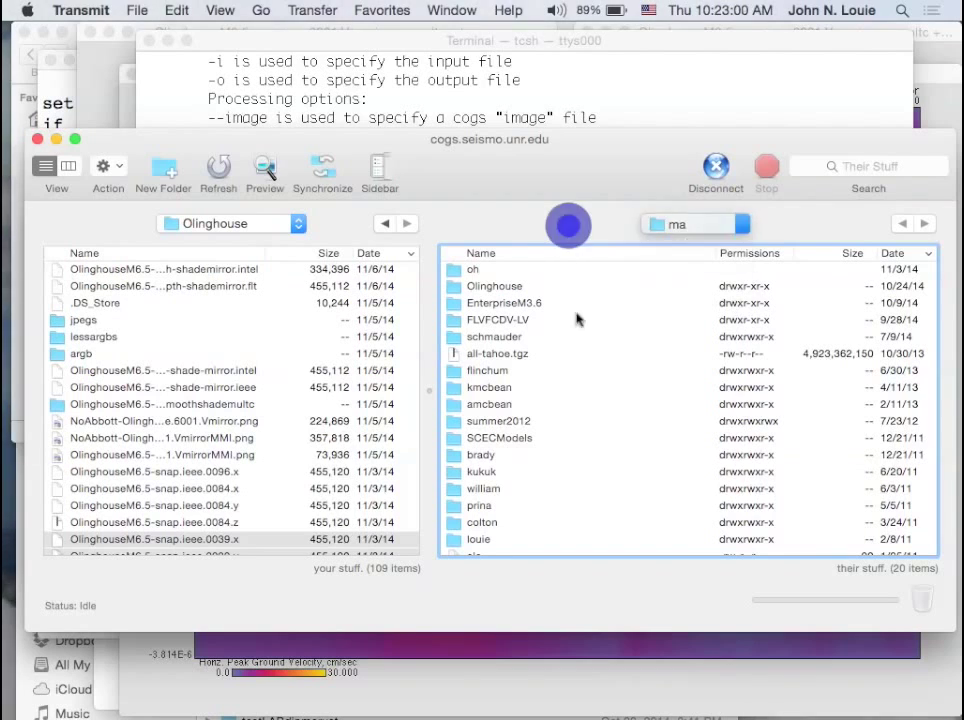
key("super+r")
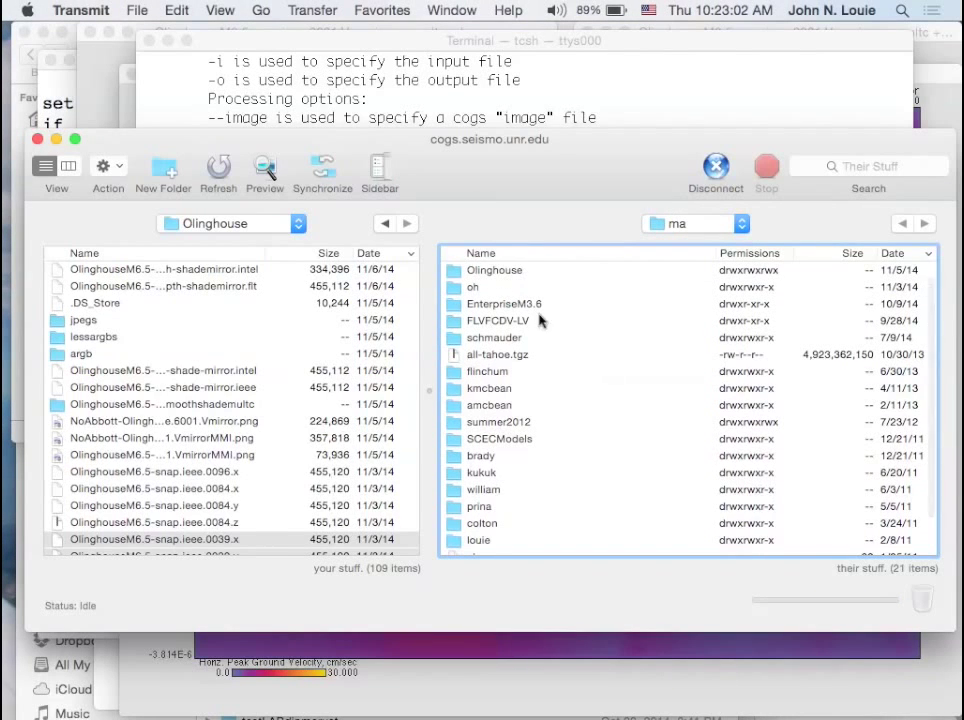
- Open the snaps folder located within the remote Olinghouse directory
scroll(560, 355, "down", 1)
double_click(454, 273)
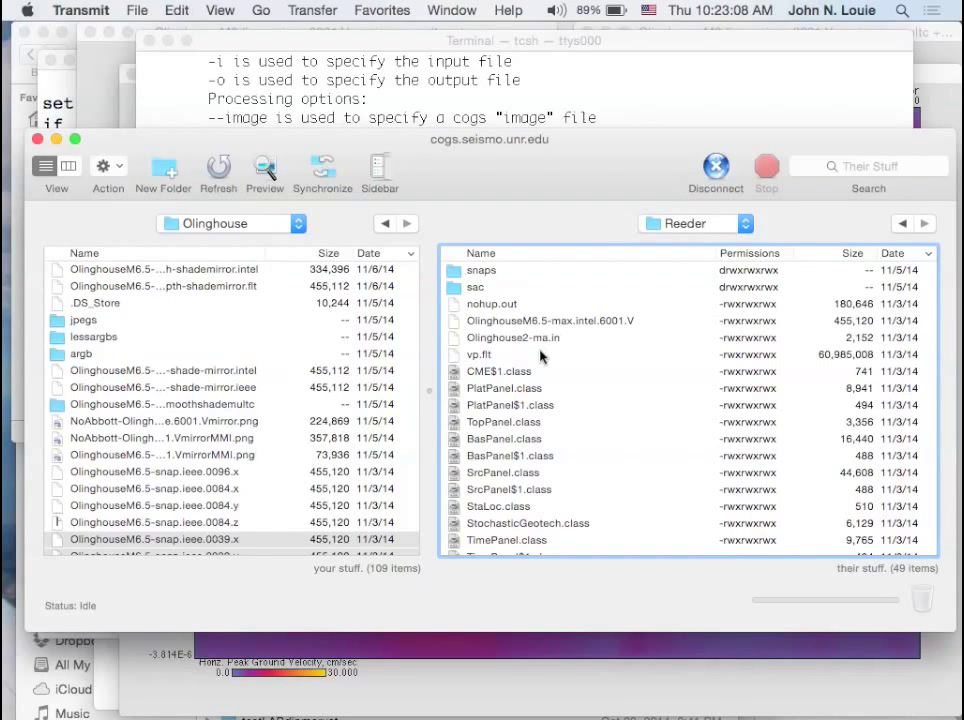
left_click(455, 275)
double_click(455, 273)
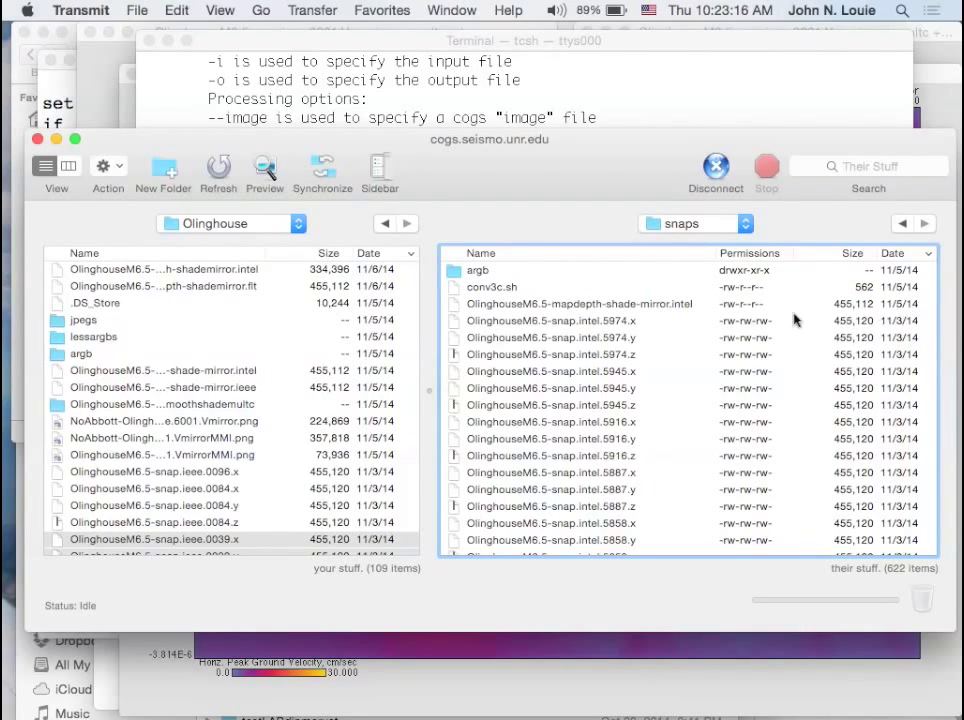
- Select OlinghouseM6.5-mapdepth-shade-mirror.intel in the snaps folder and look through the OlinghouseM6.5-snap.intel snapshot files
left_click(490, 305)
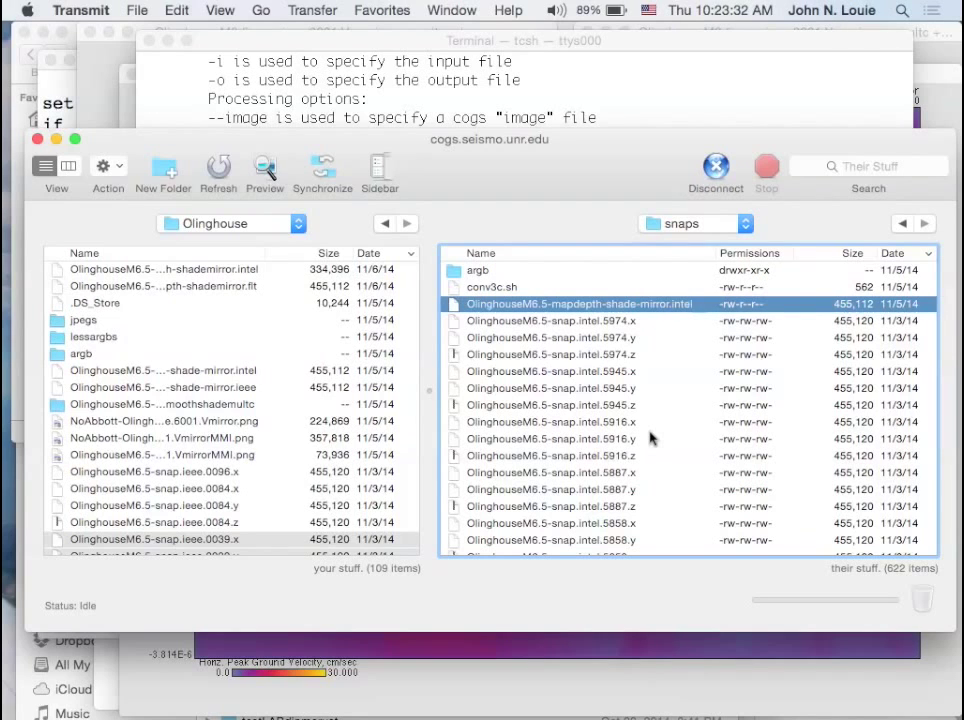
scroll(684, 457, "down", 10)
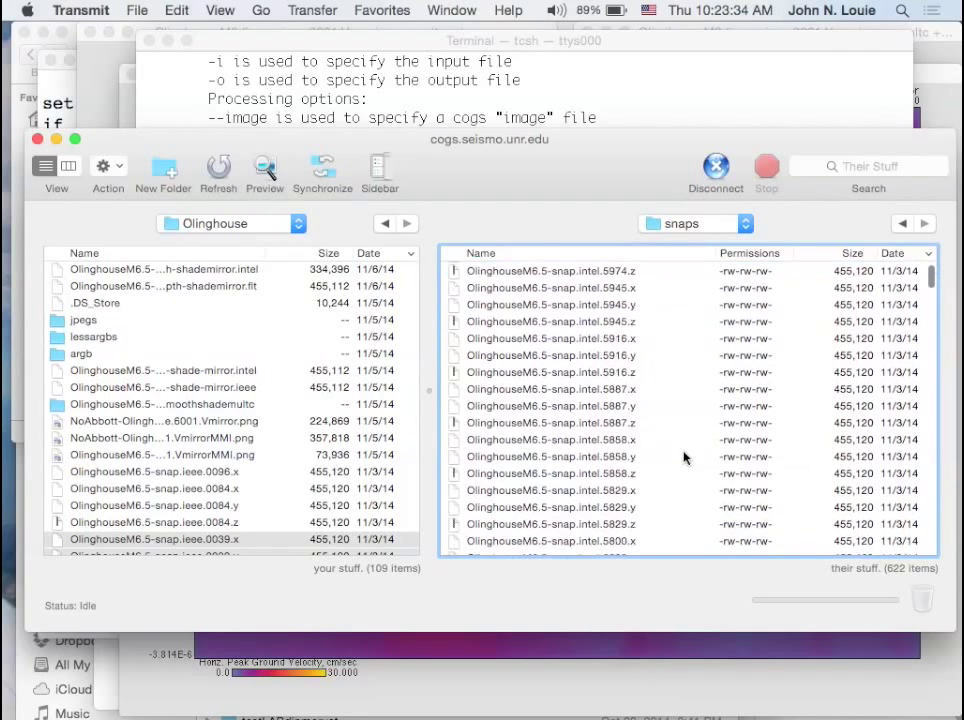
scroll(684, 457, "down", 5)
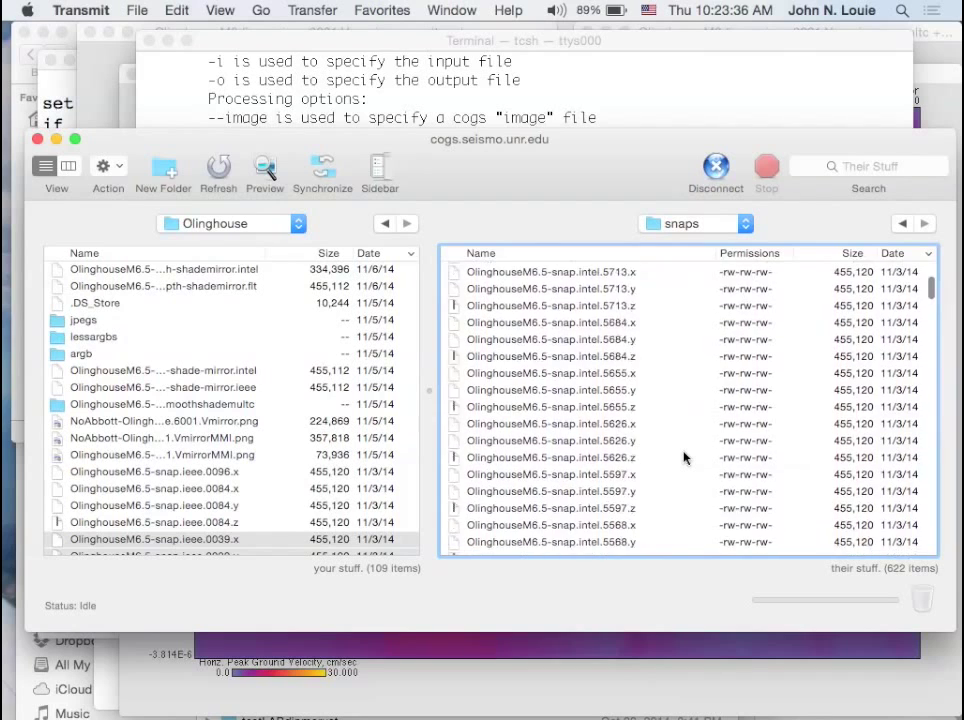
scroll(684, 457, "up", 15)
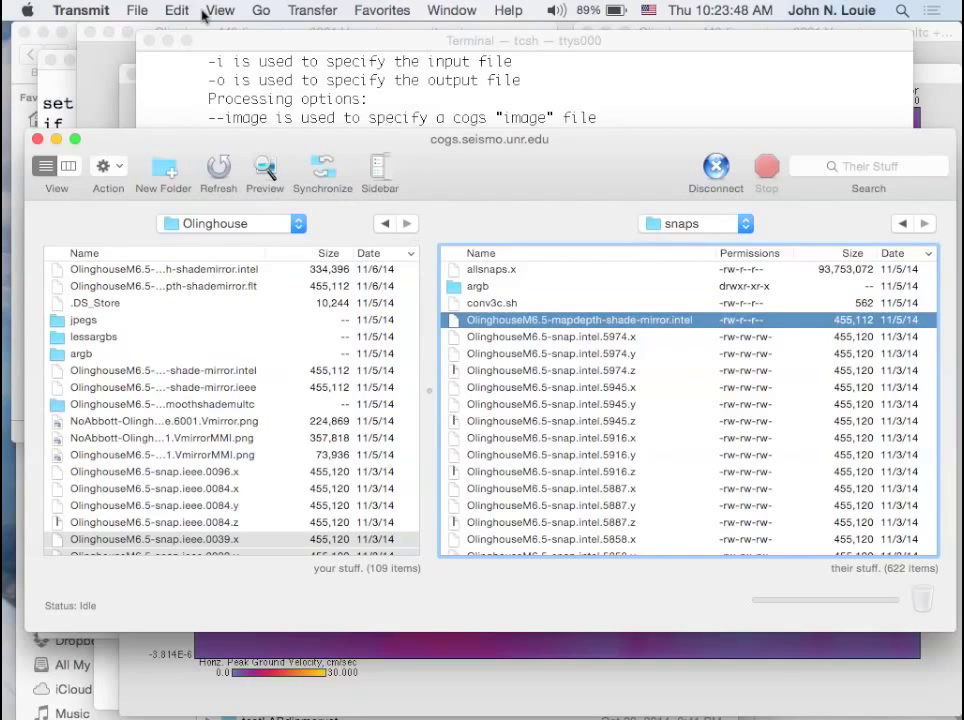
- Switch to conv3c.sh in TextEdit and examine the snapshot file list and the dd command that appends each file to allsnaps.x
left_click(46, 69)
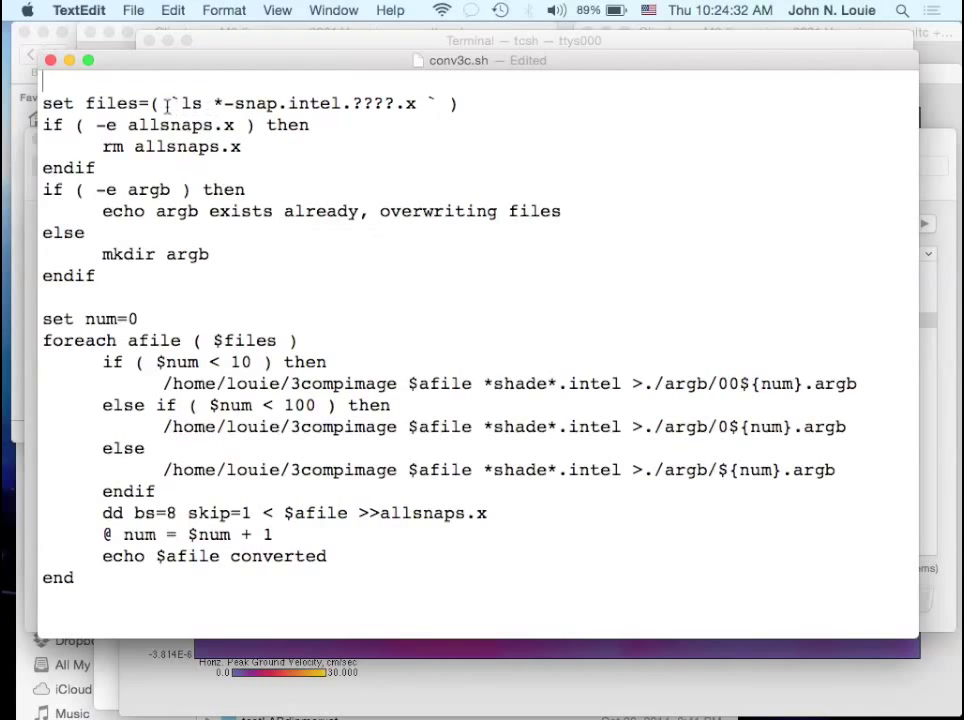
left_click_drag(172, 103, 445, 103)
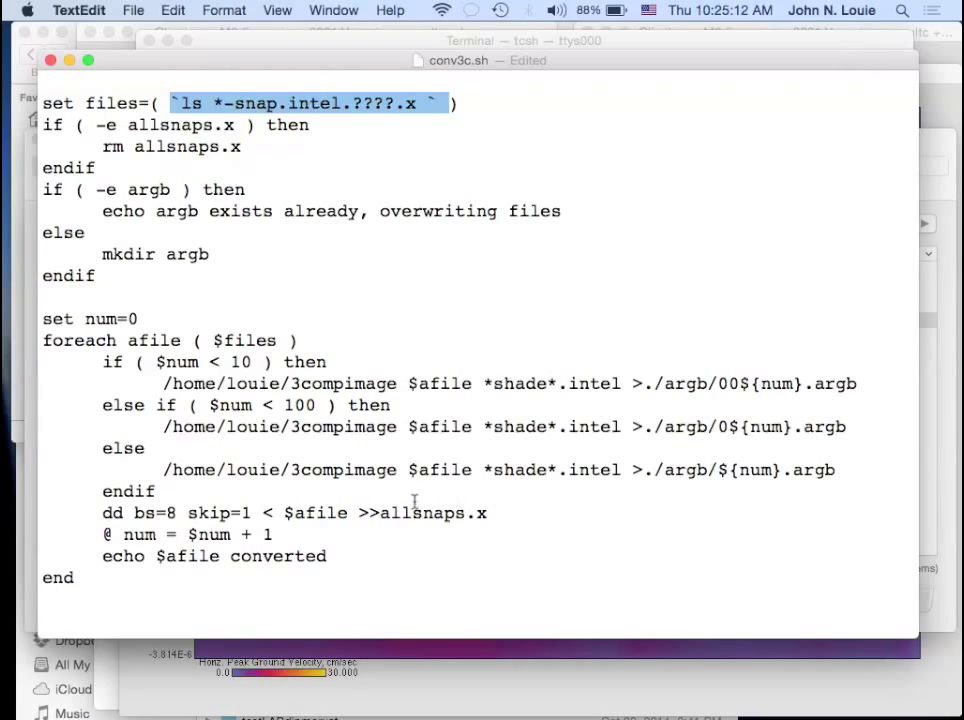
left_click_drag(378, 517, 484, 516)
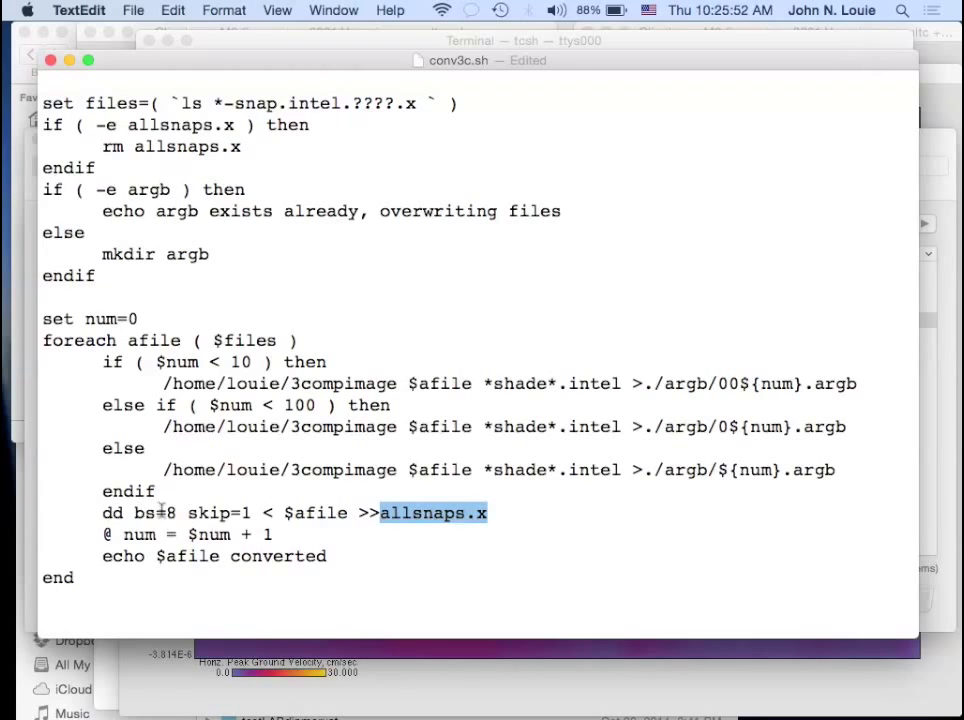
double_click(287, 513)
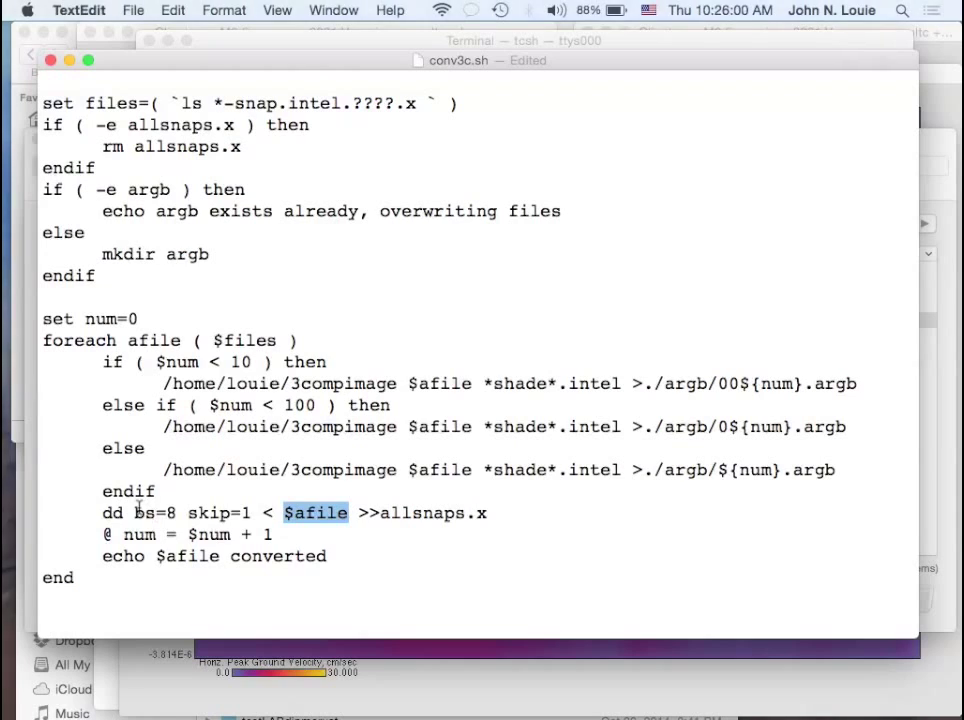
left_click_drag(135, 513, 178, 513)
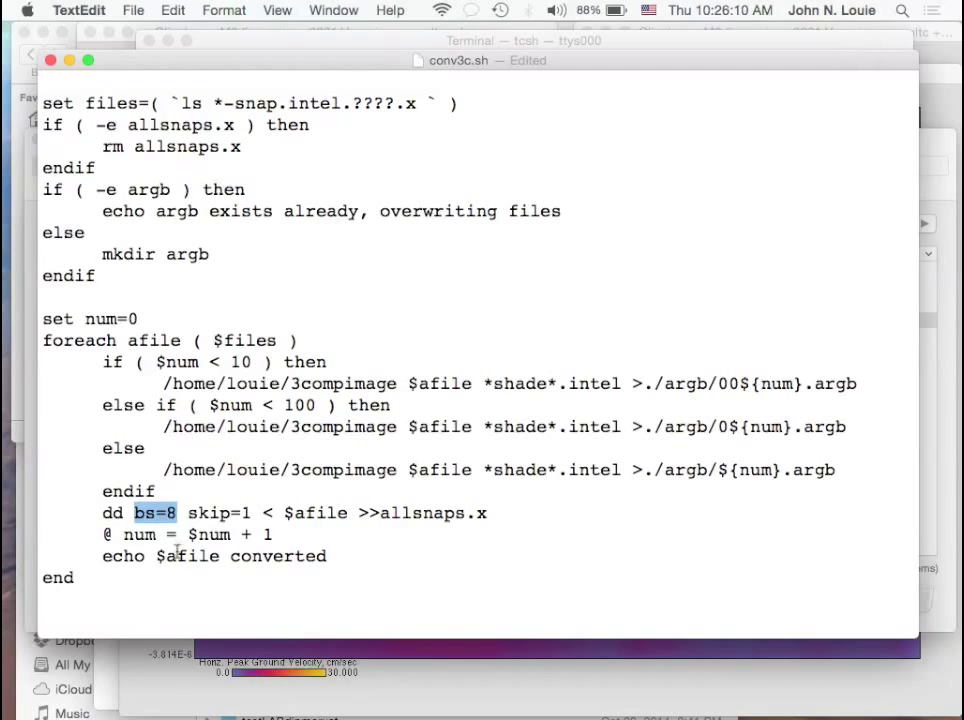
left_click_drag(188, 513, 253, 513)
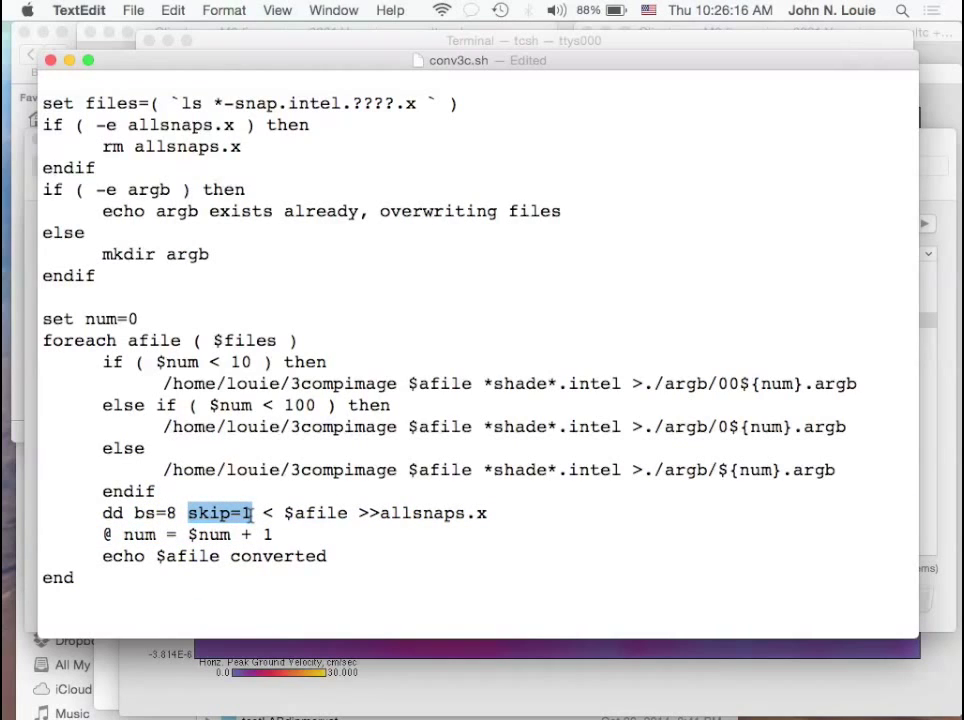
left_click_drag(358, 513, 486, 518)
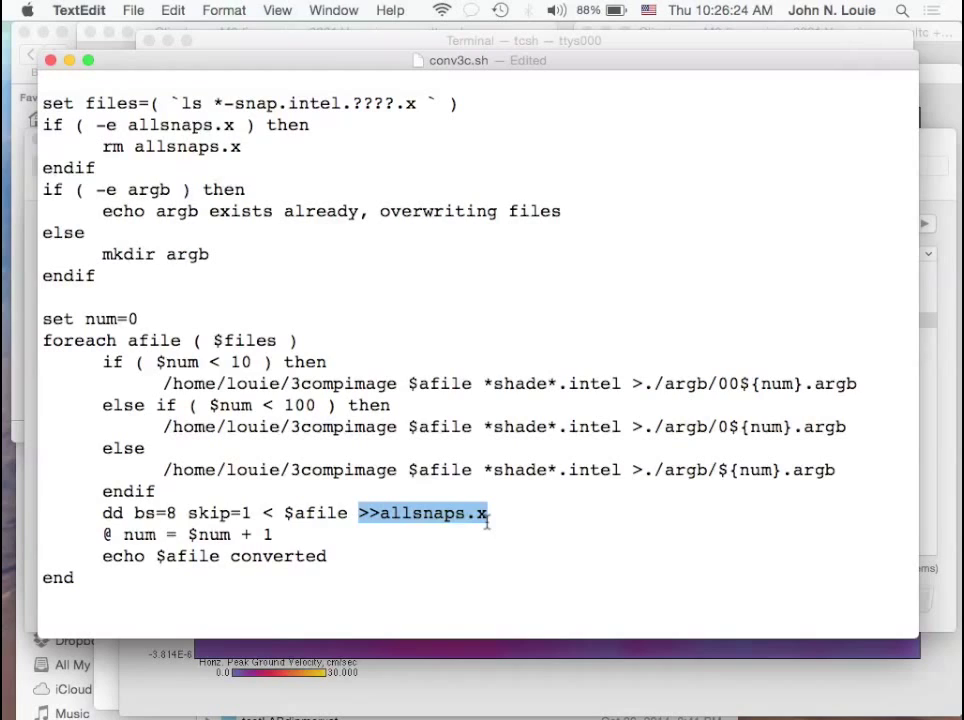
left_click(360, 515)
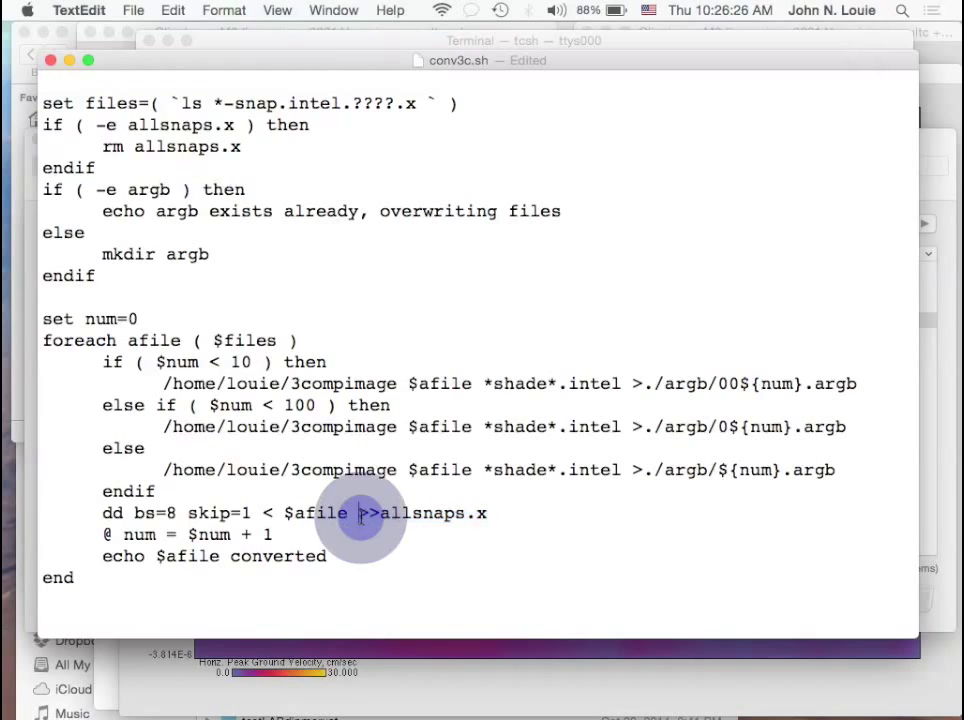
double_click(360, 516)
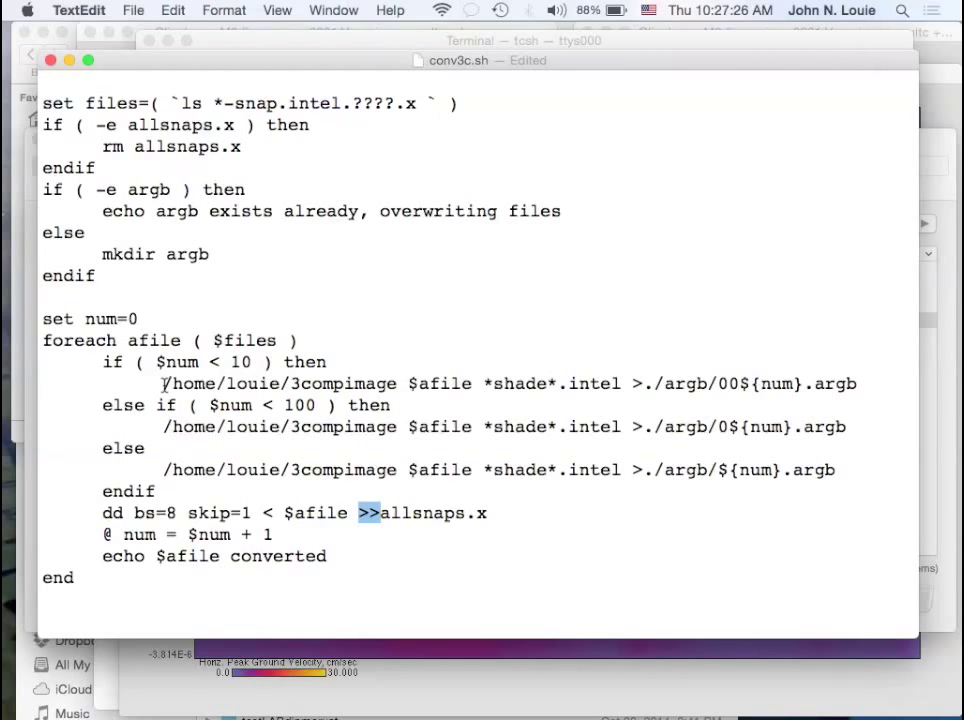
- Examine the first 3compimage command in conv3c.sh, including its *shade*.intel input and its output file in the argb folder
left_click_drag(163, 383, 397, 384)
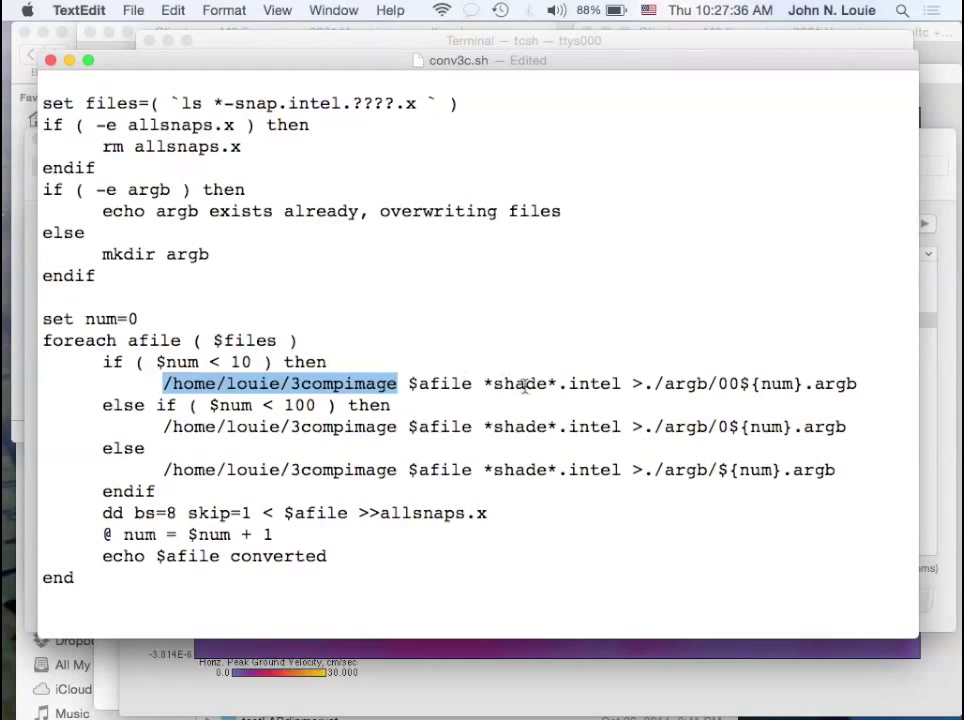
left_click(483, 384)
left_click_drag(483, 384, 621, 384)
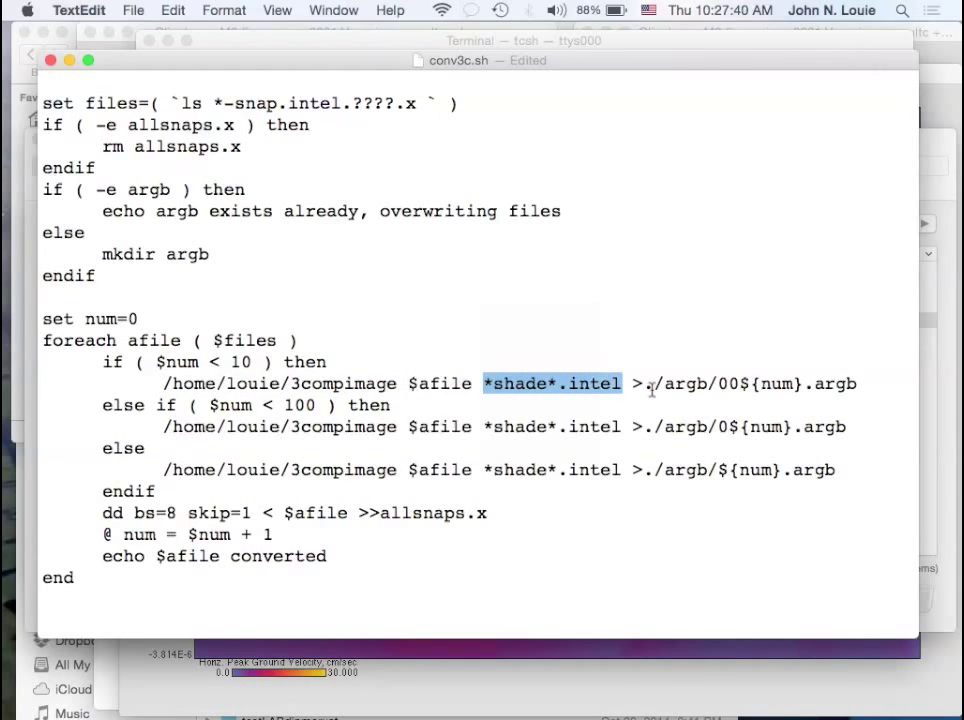
left_click_drag(634, 385, 857, 386)
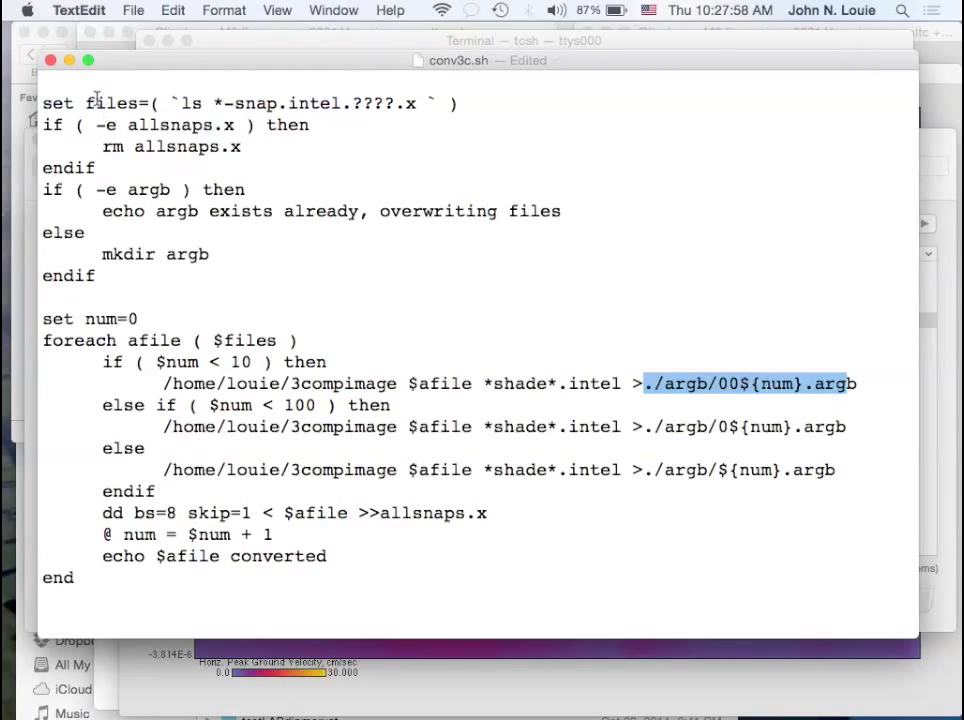
- Close the conv3c.sh document and minimize the Transmit window
left_click(51, 61)
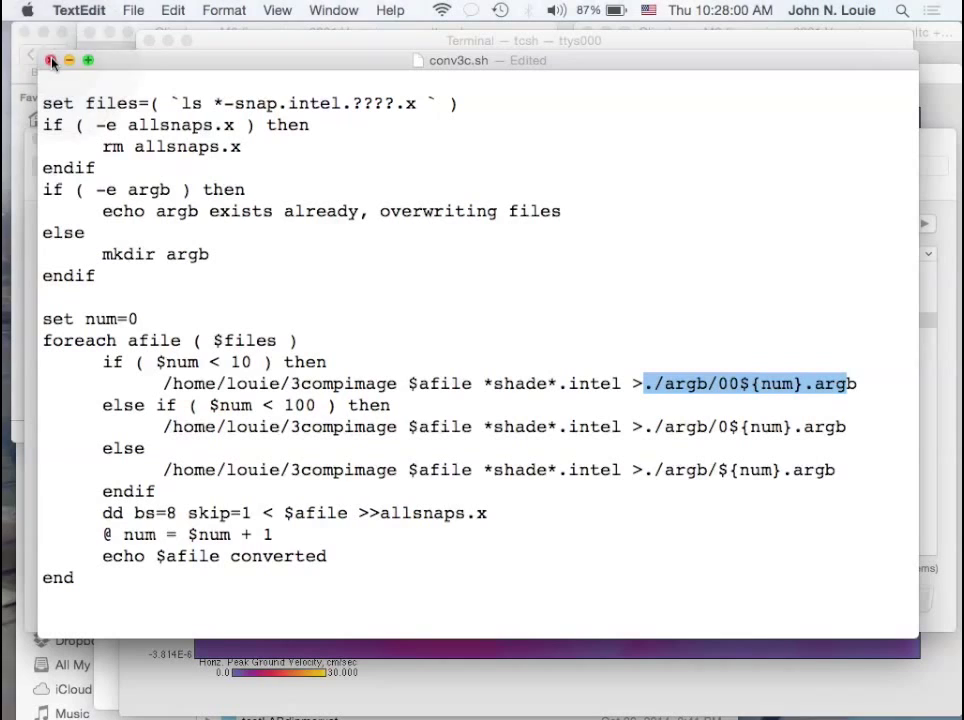
left_click(51, 61)
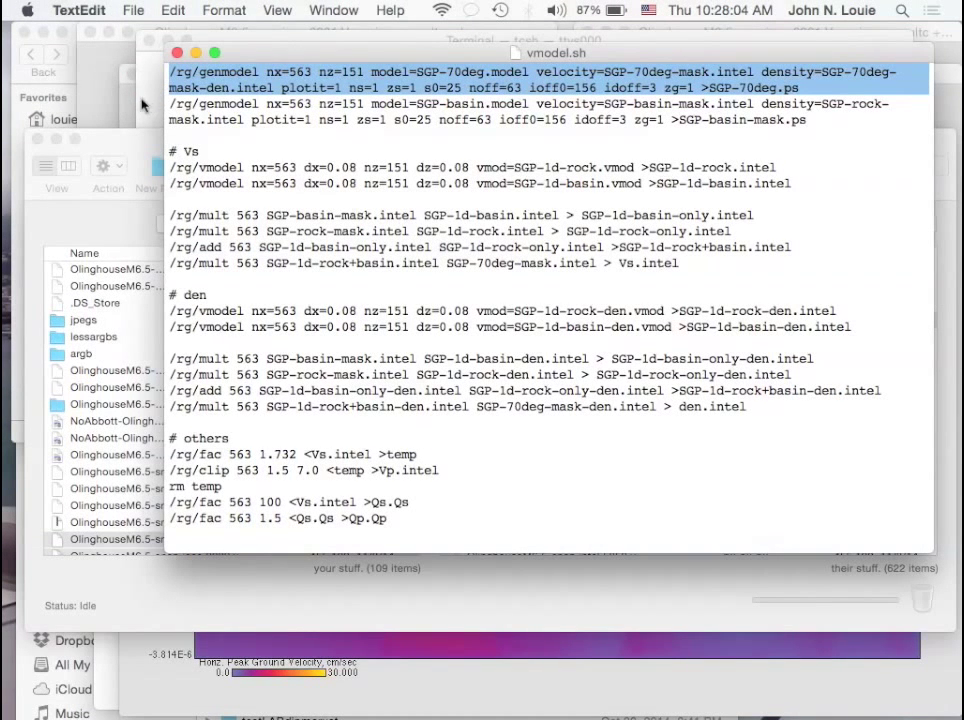
left_click(121, 148)
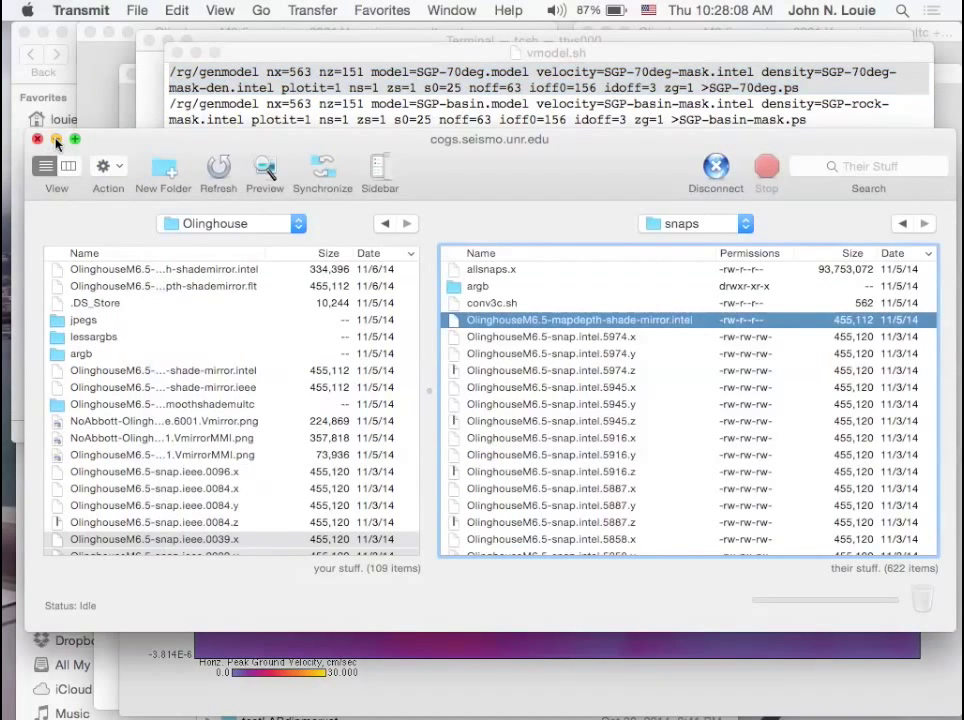
left_click(56, 140)
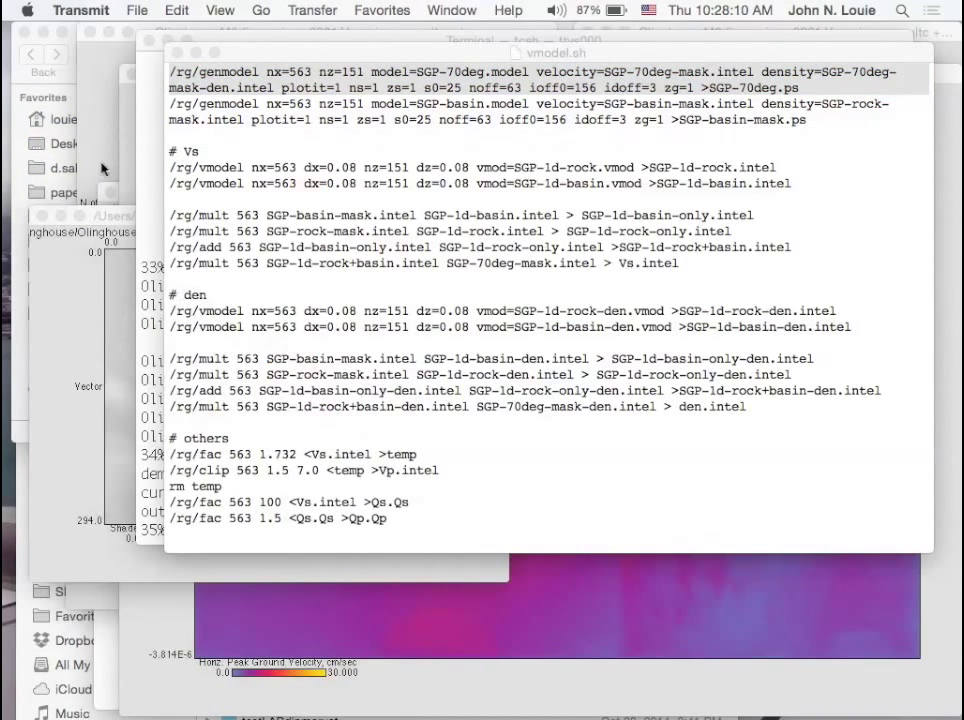
- Switch to Finder and bring the snaps folder window to the front to view its files
left_click(458, 9)
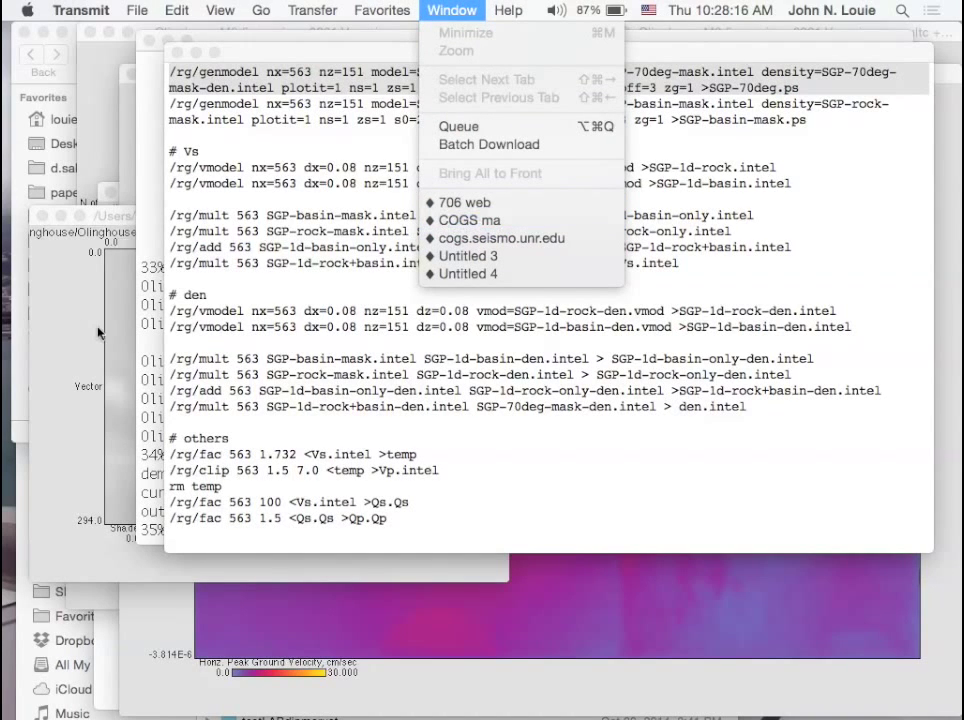
left_click(5, 500)
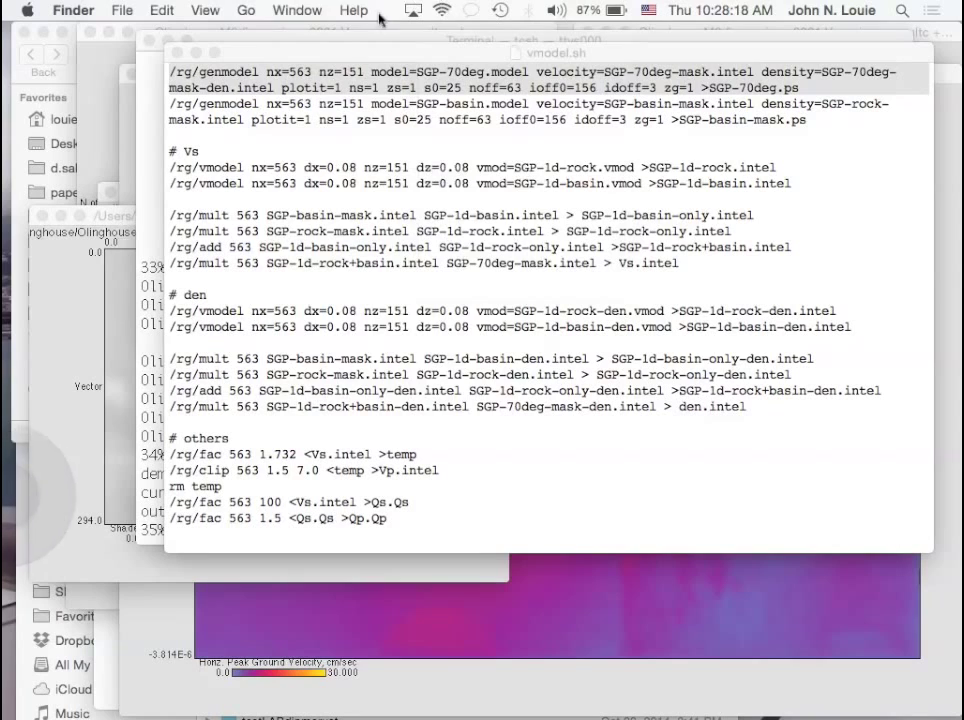
left_click(305, 10)
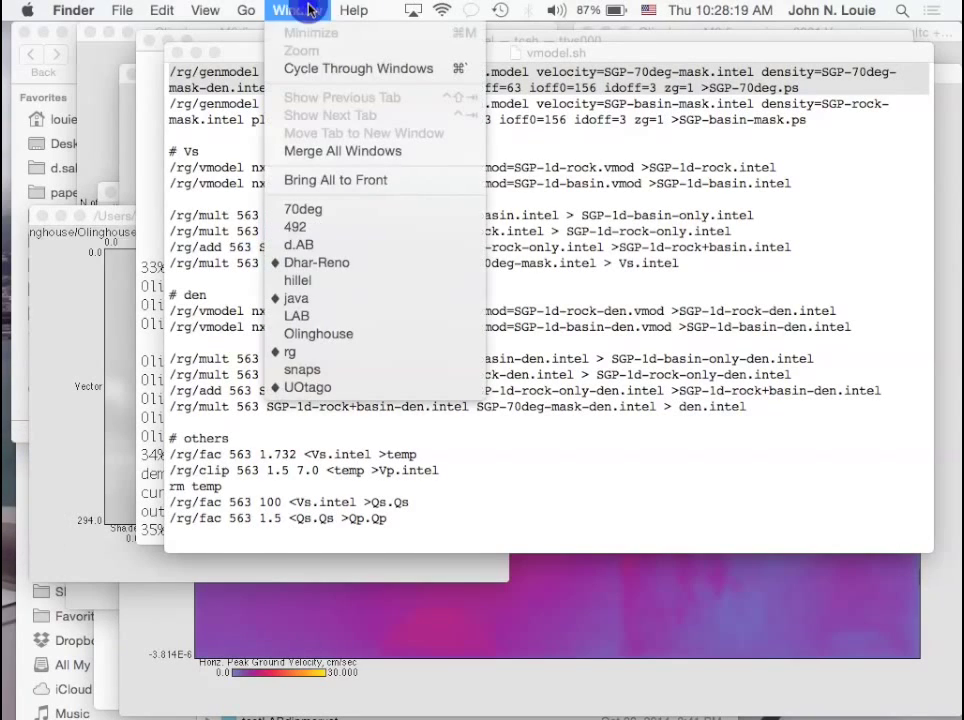
left_click(325, 370)
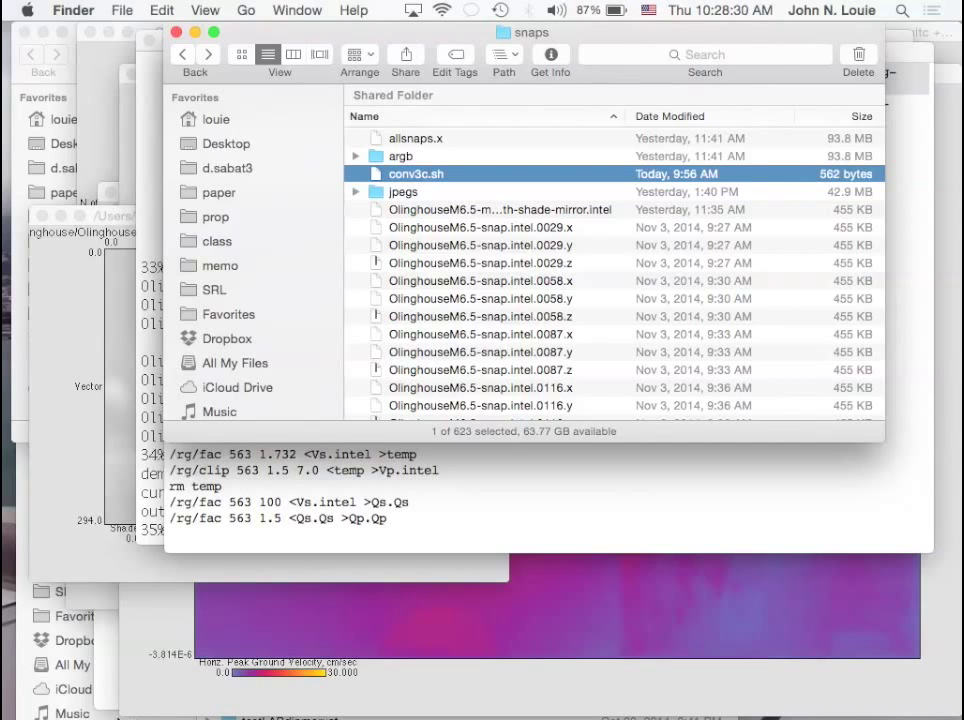
- Switch to Viewmat and choose allsnaps.x from the Desktop's Reeder/snaps folder as the binary file to open
left_click(145, 672)
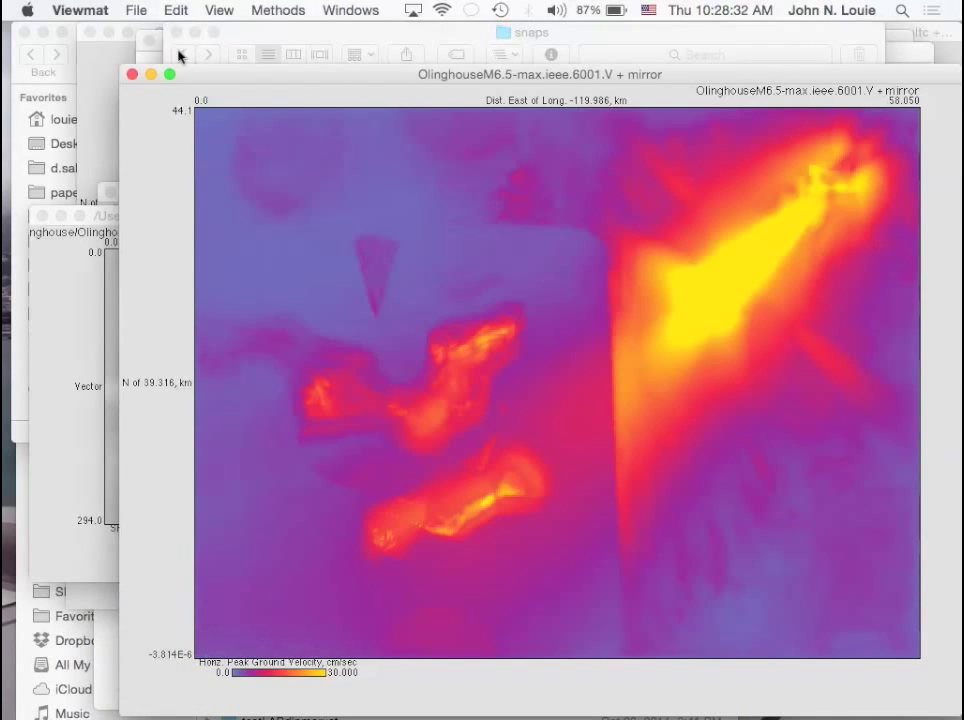
left_click(138, 10)
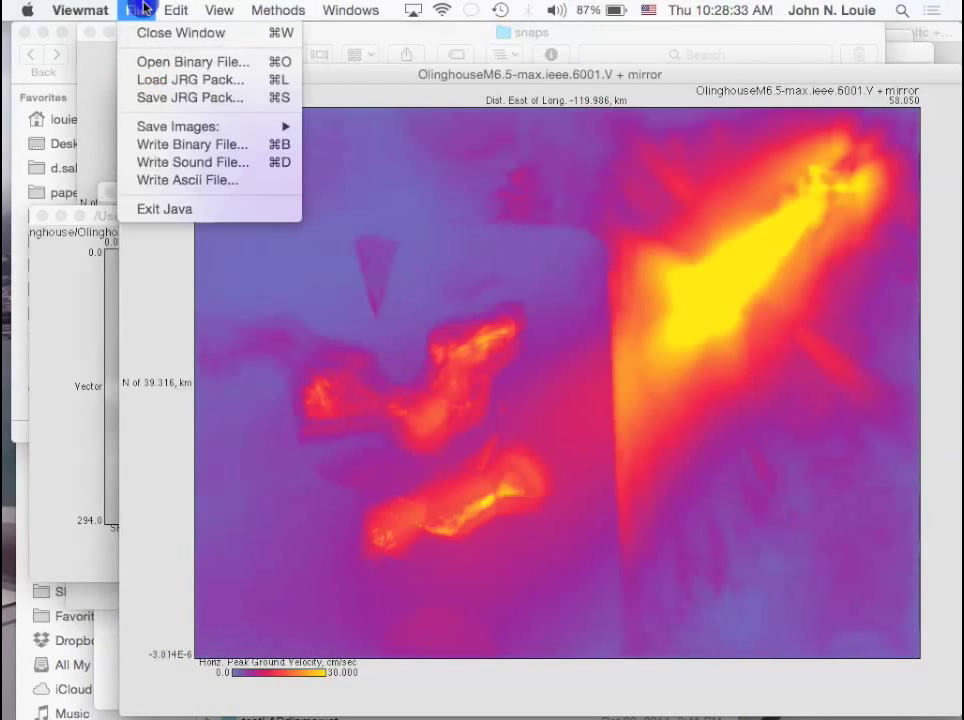
left_click(157, 62)
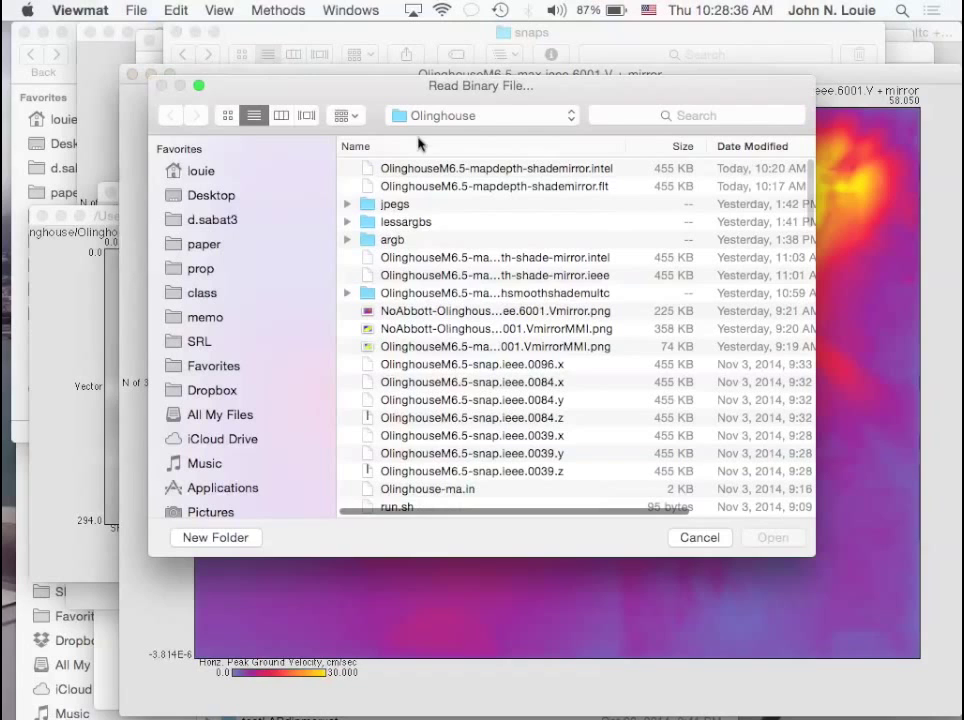
left_click(521, 120)
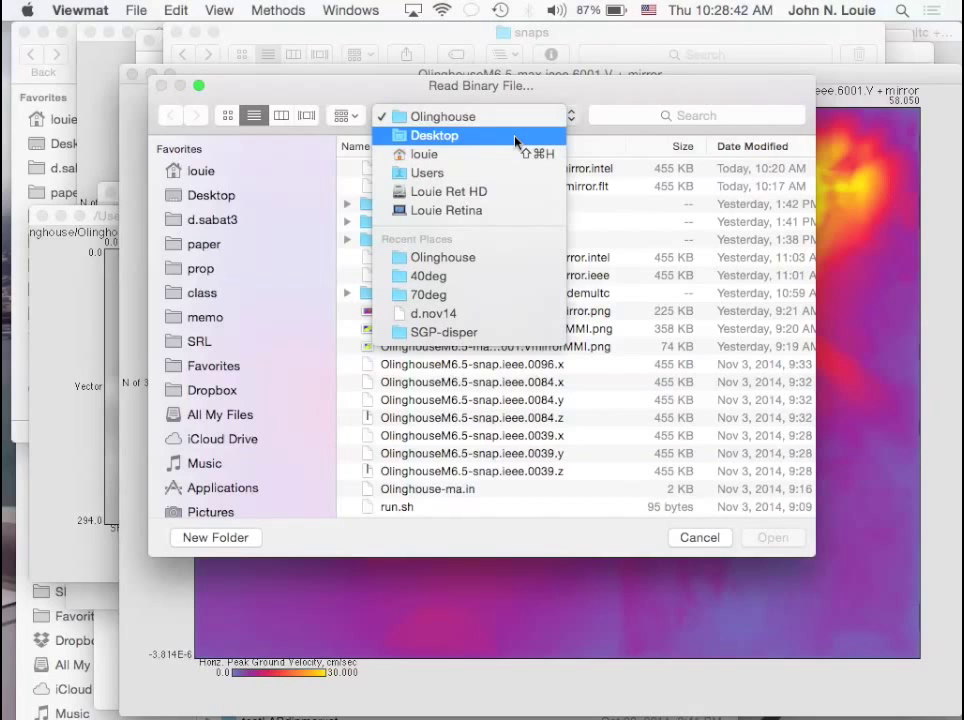
left_click(512, 137)
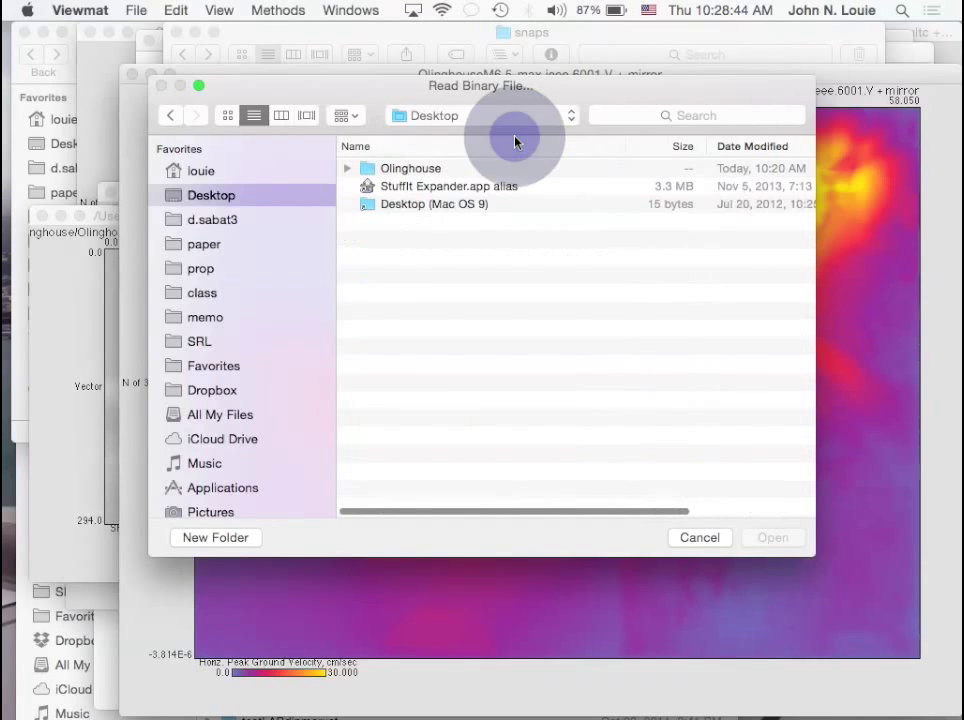
double_click(376, 187)
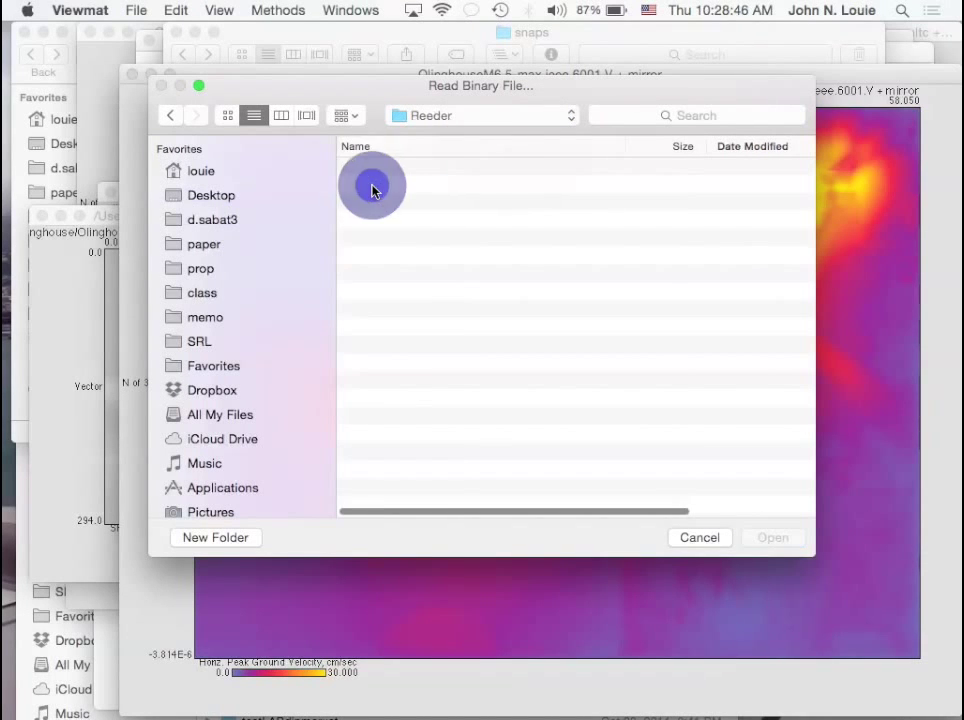
double_click(367, 170)
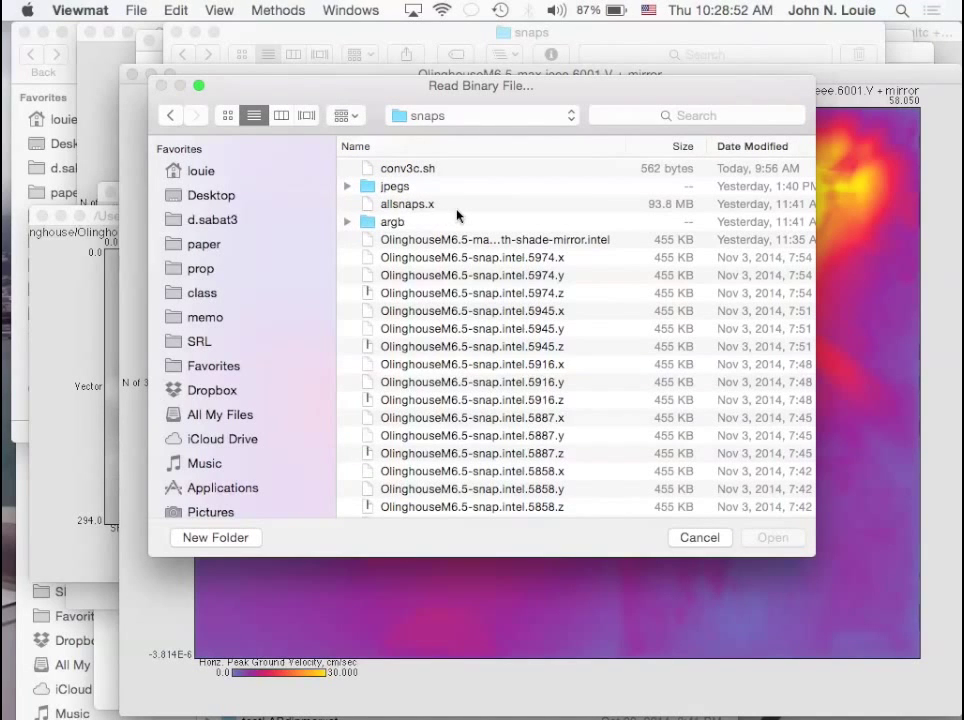
double_click(368, 204)
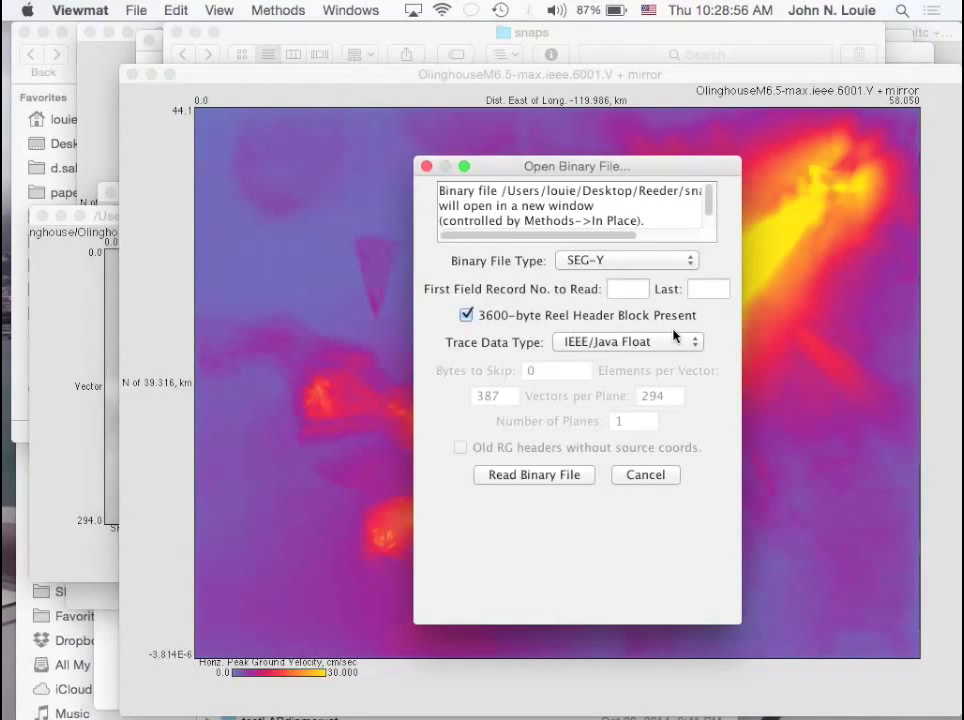
- Set the binary file type for allsnaps.x to 32-Bit Intel Float
left_click(670, 261)
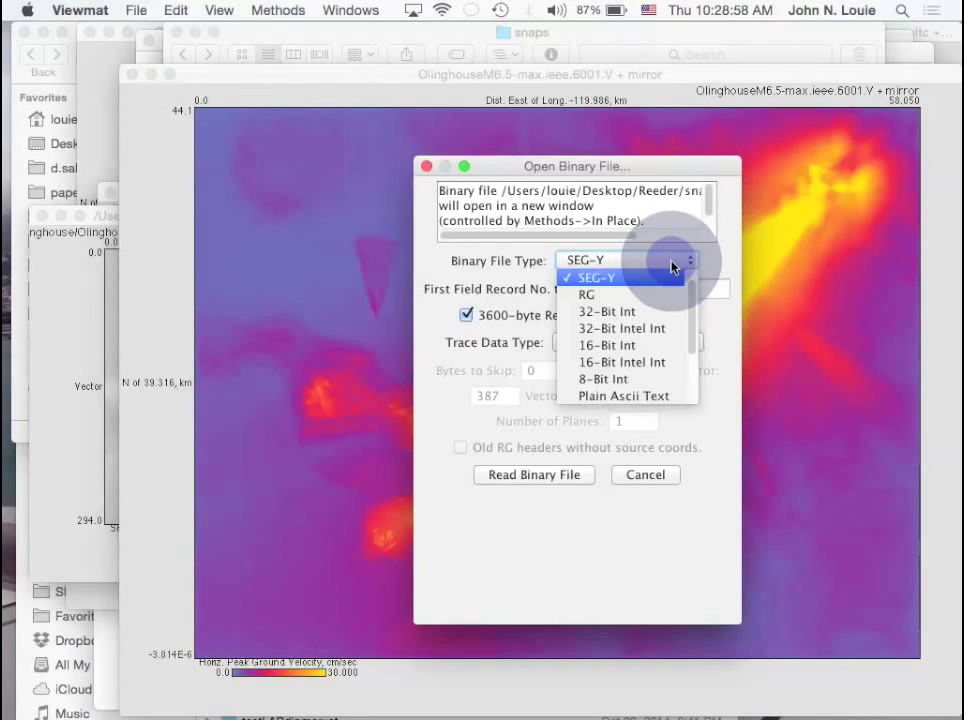
scroll(670, 334, "down", 2)
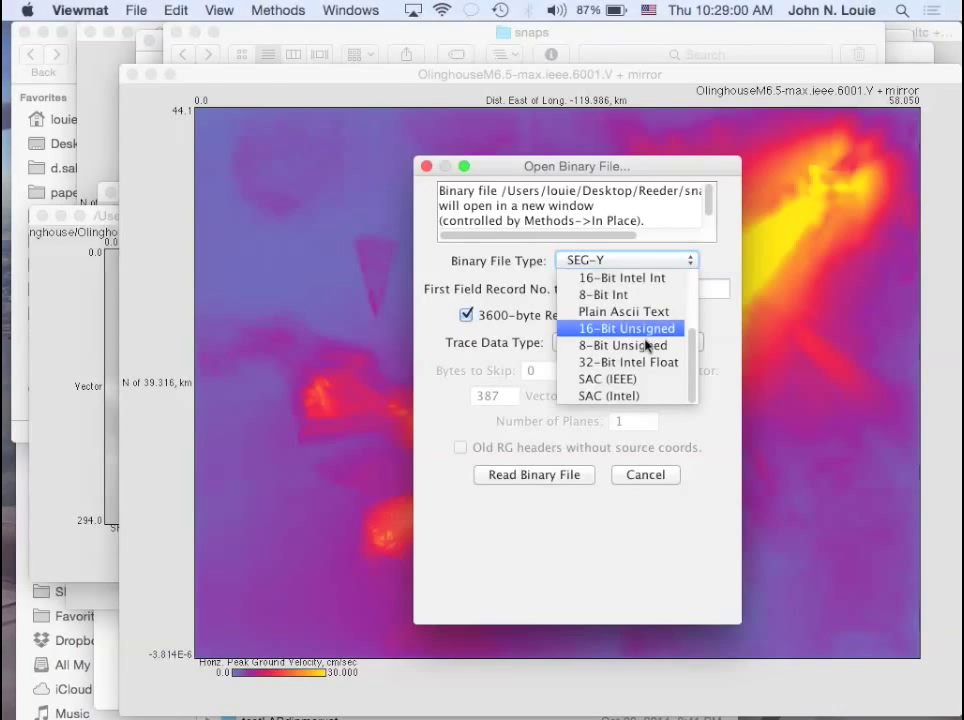
left_click(639, 366)
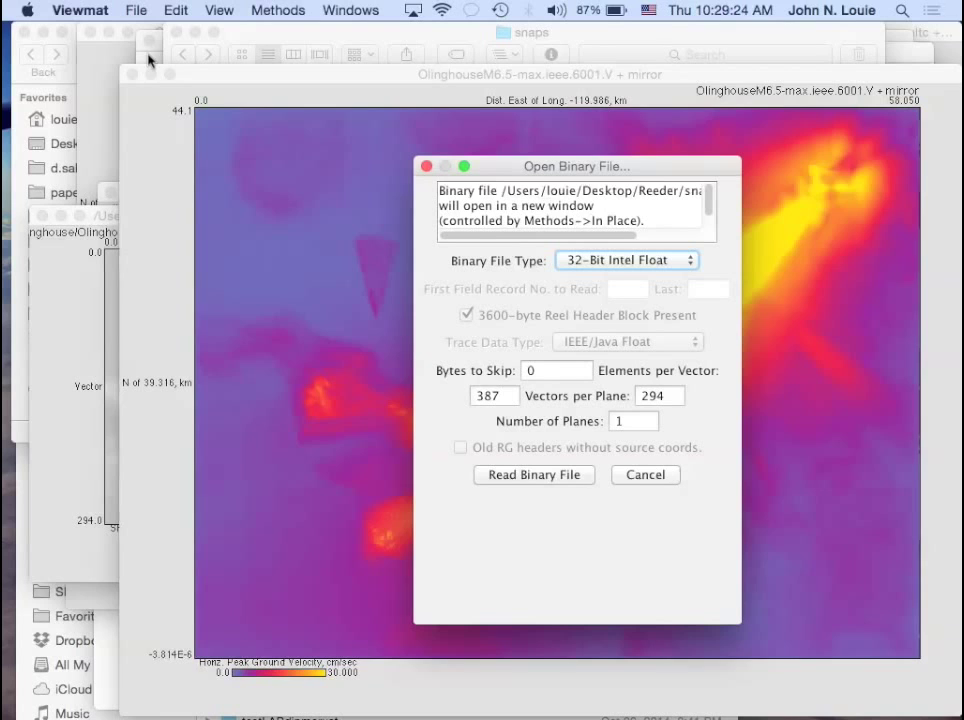
- Switch to Finder and show the file info of allsnaps.x in the snaps folder to read its exact byte size
left_click(8, 364)
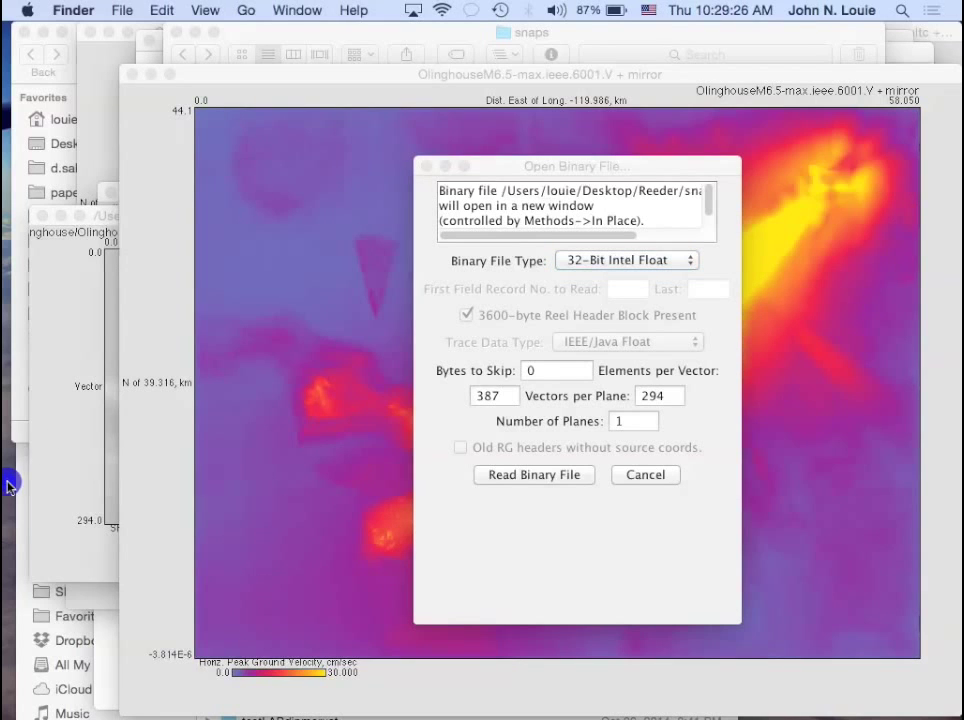
left_click(300, 11)
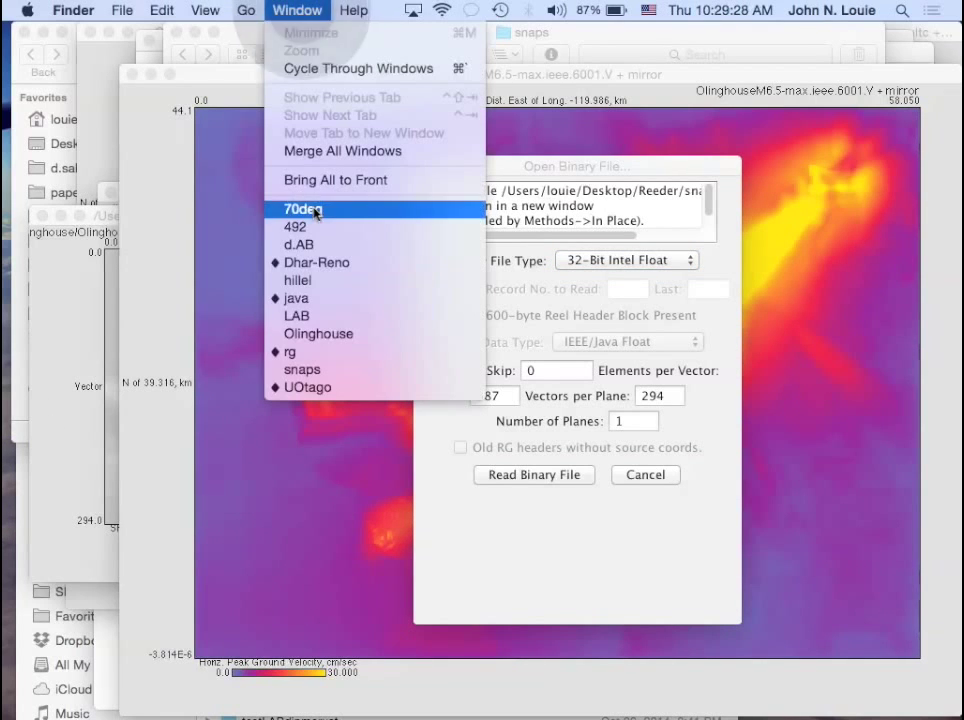
left_click(306, 370)
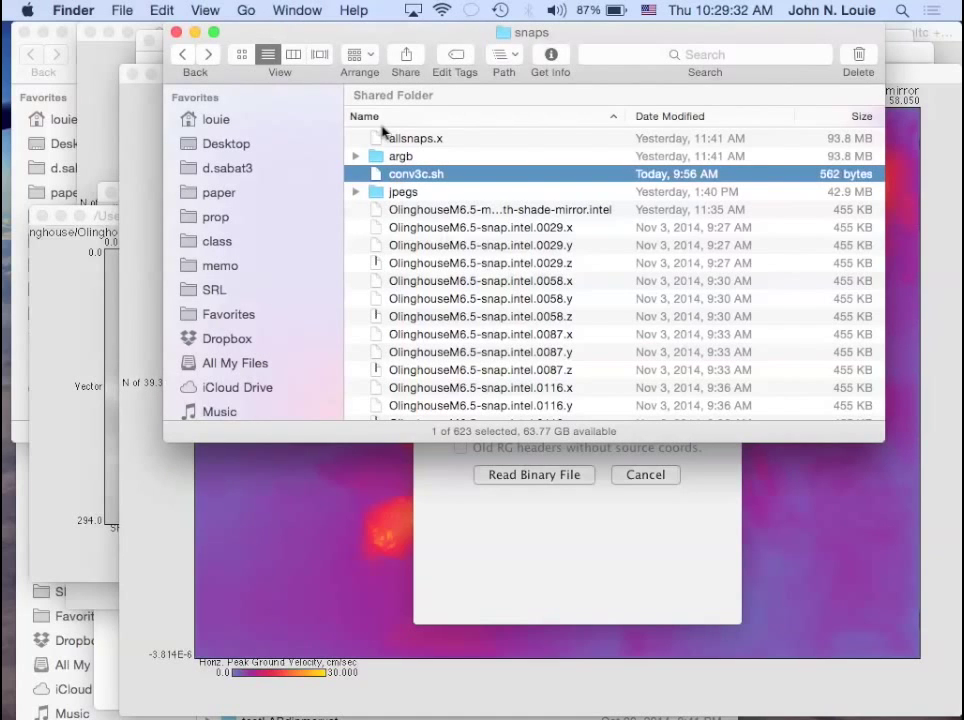
left_click(379, 141)
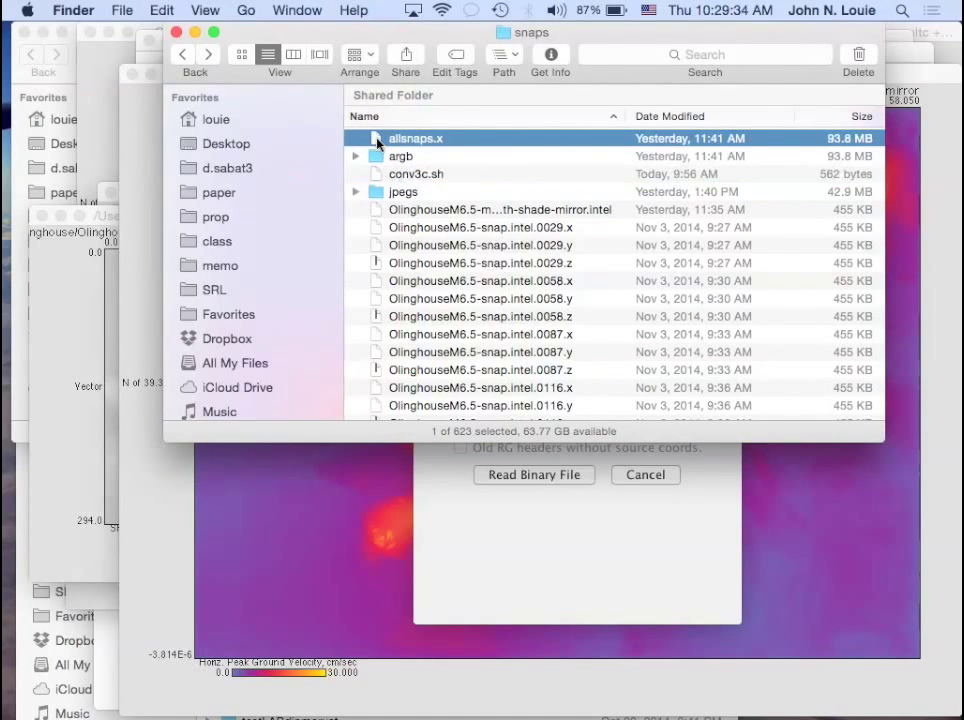
key("super+i")
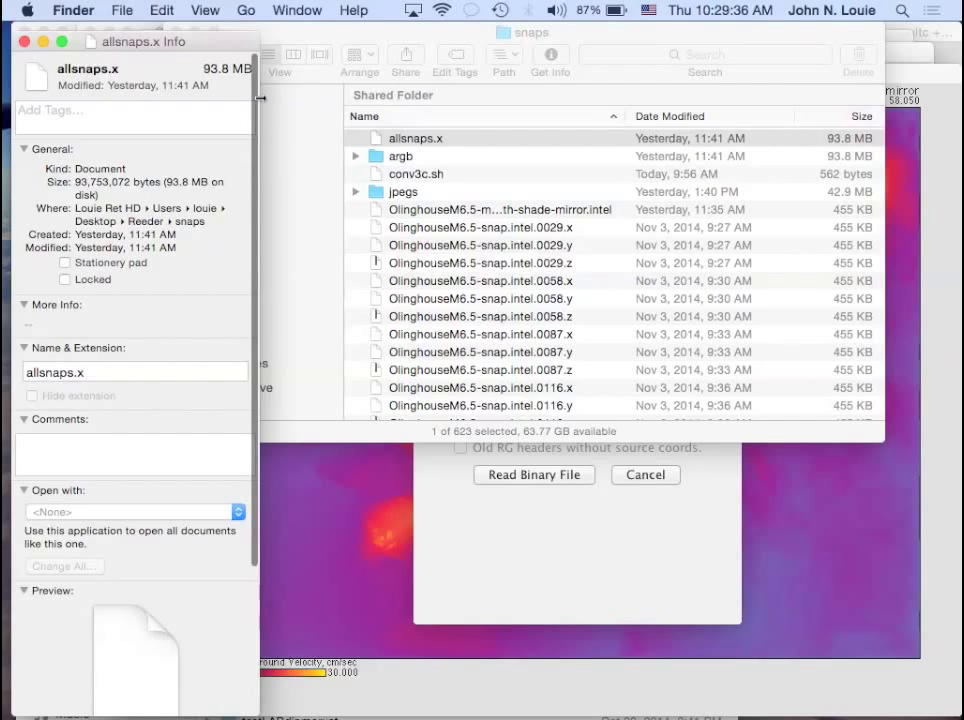
left_click(77, 182)
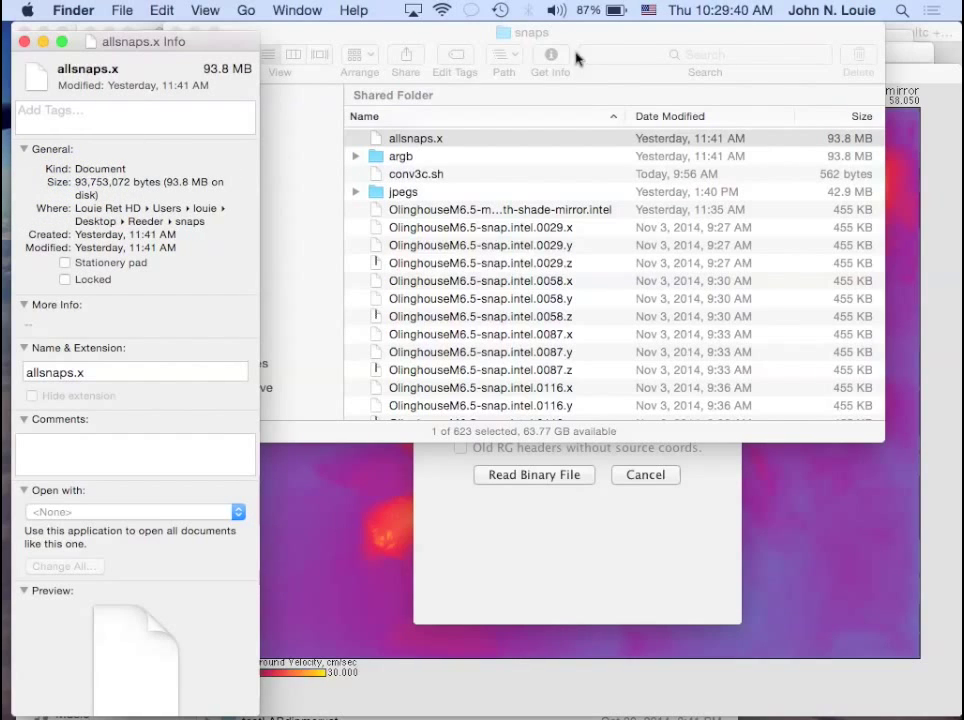
- Calculate 93753072/4 in Spotlight to convert the allsnaps.x byte size into a number of values, and append another division sign
left_click(903, 13)
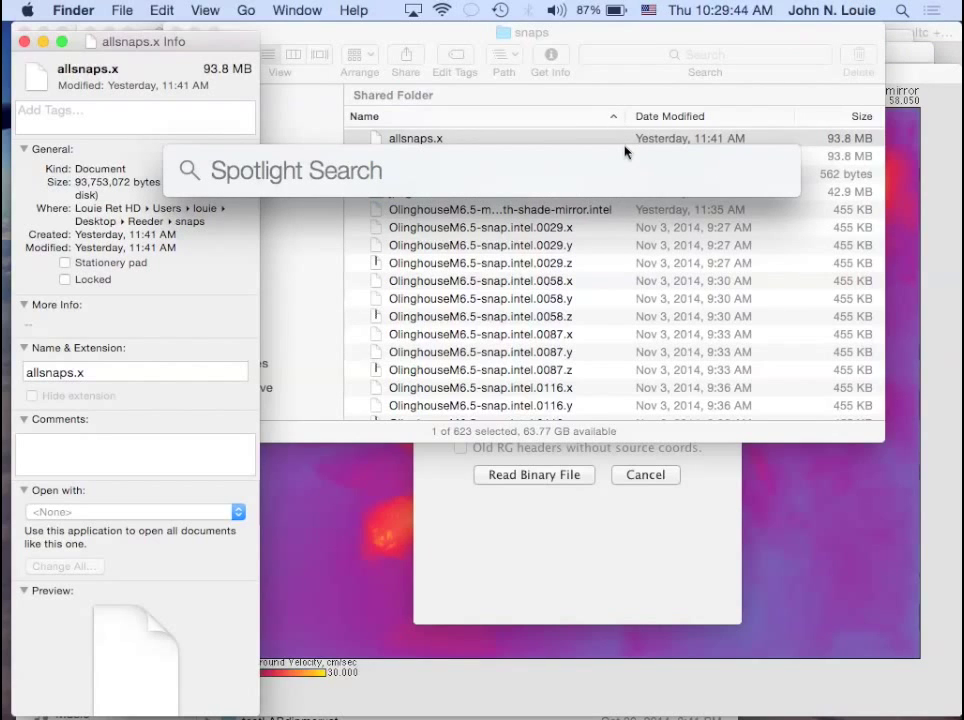
type("937")
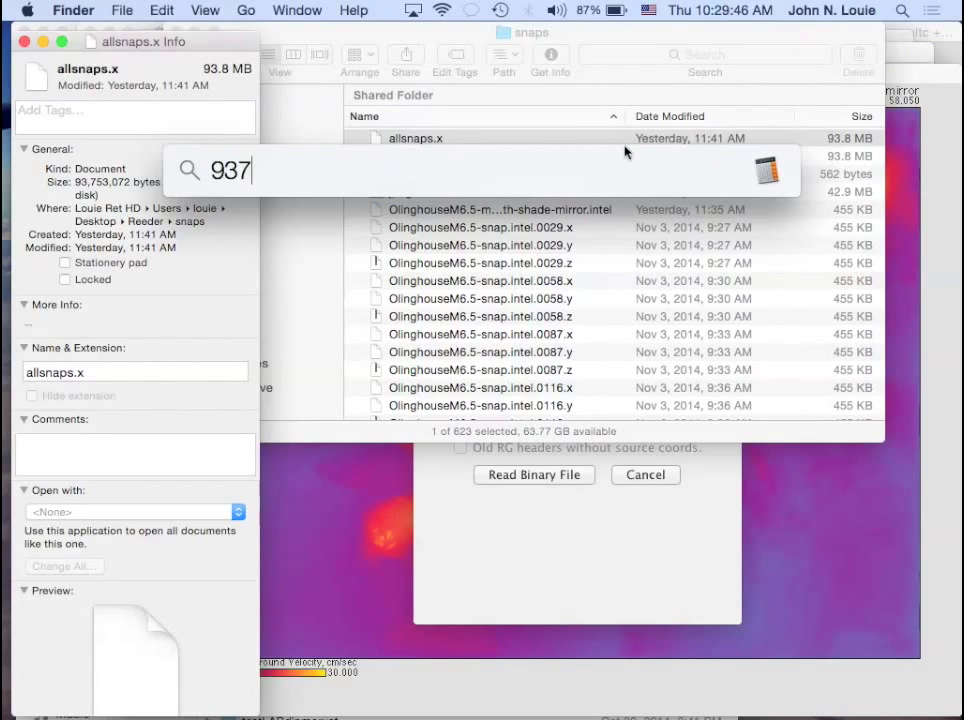
type("5")
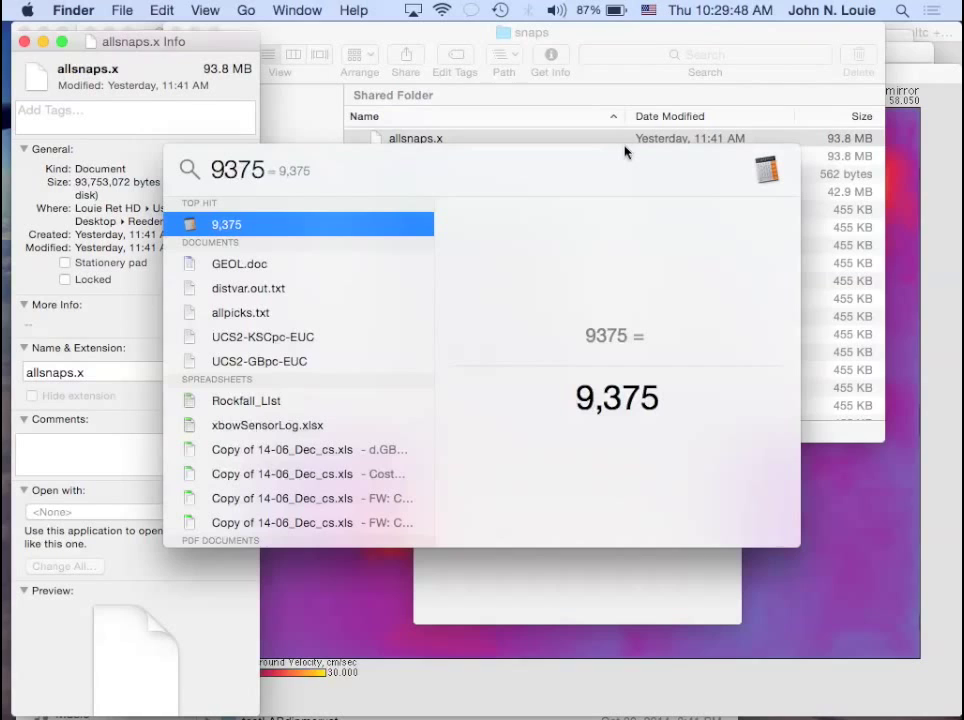
type("3")
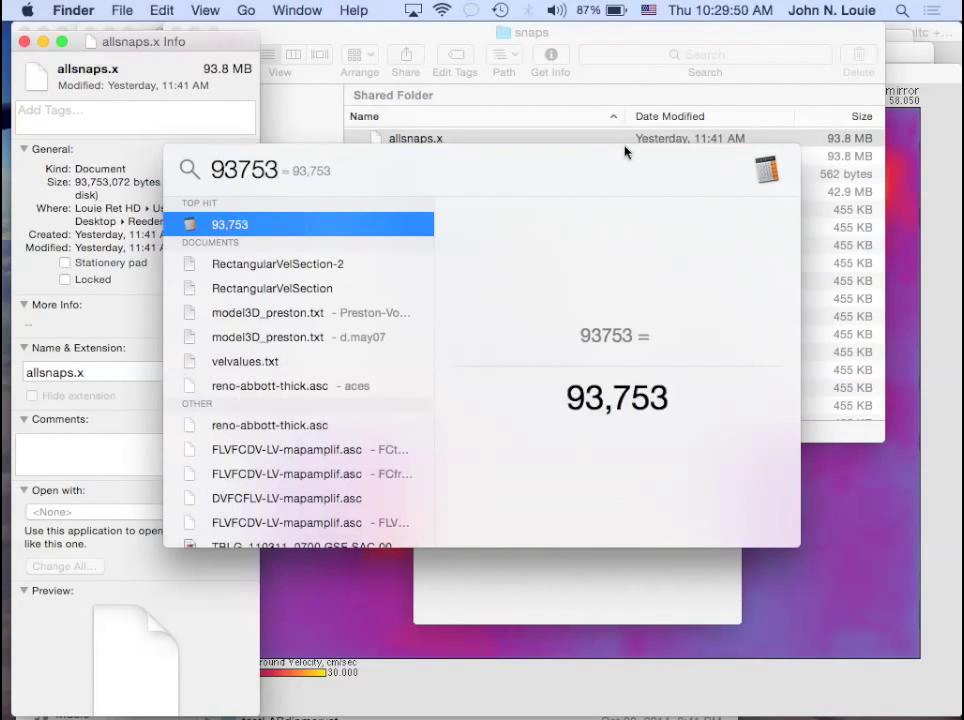
type("07")
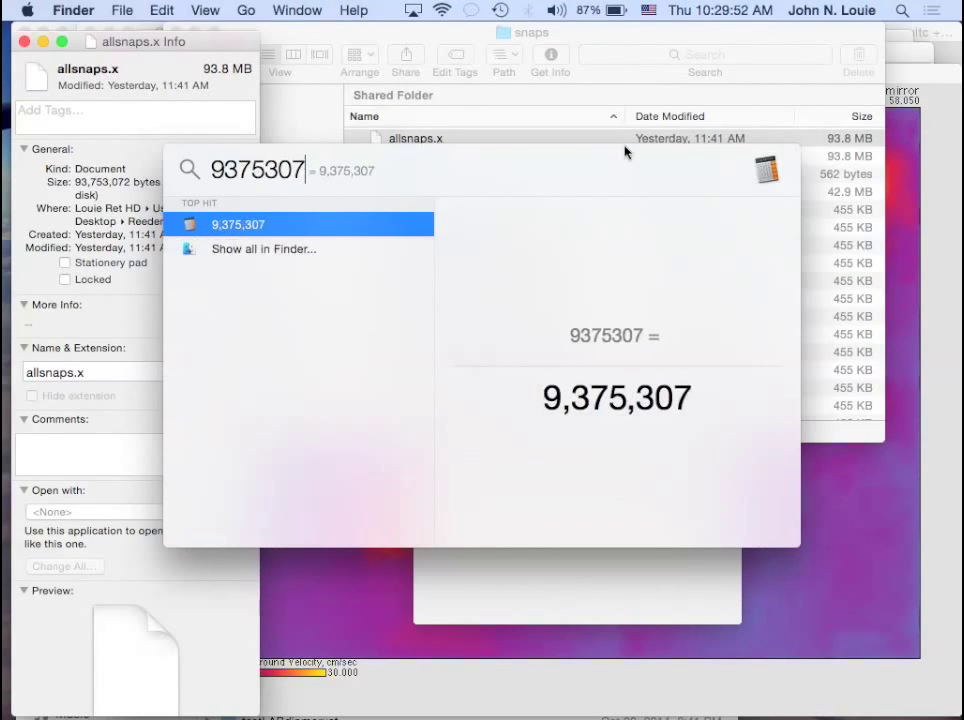
type("2/4")
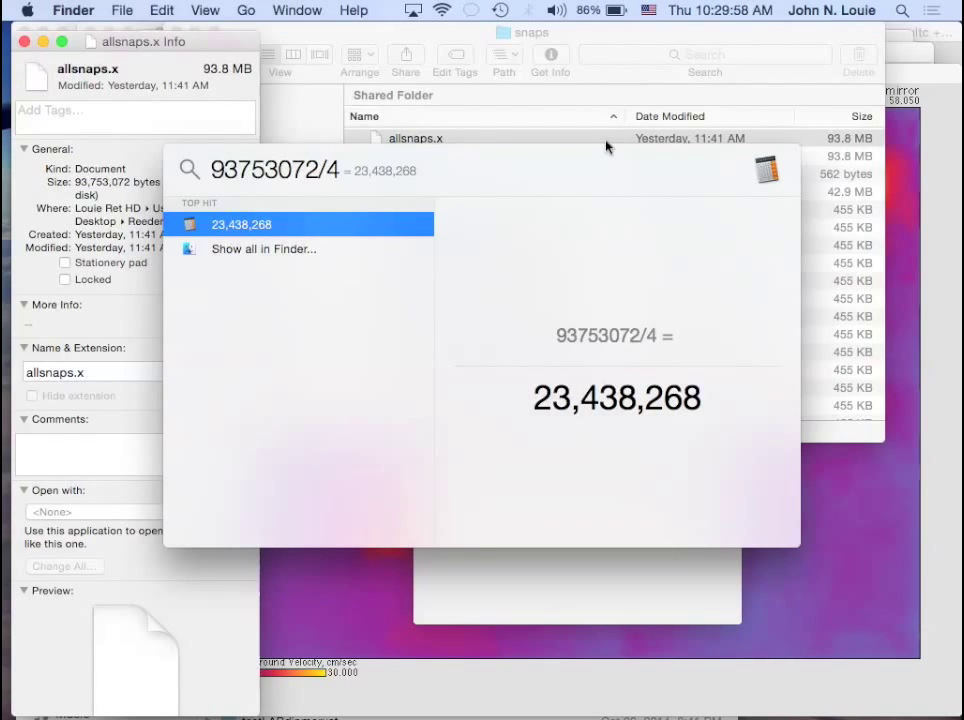
left_click(604, 152)
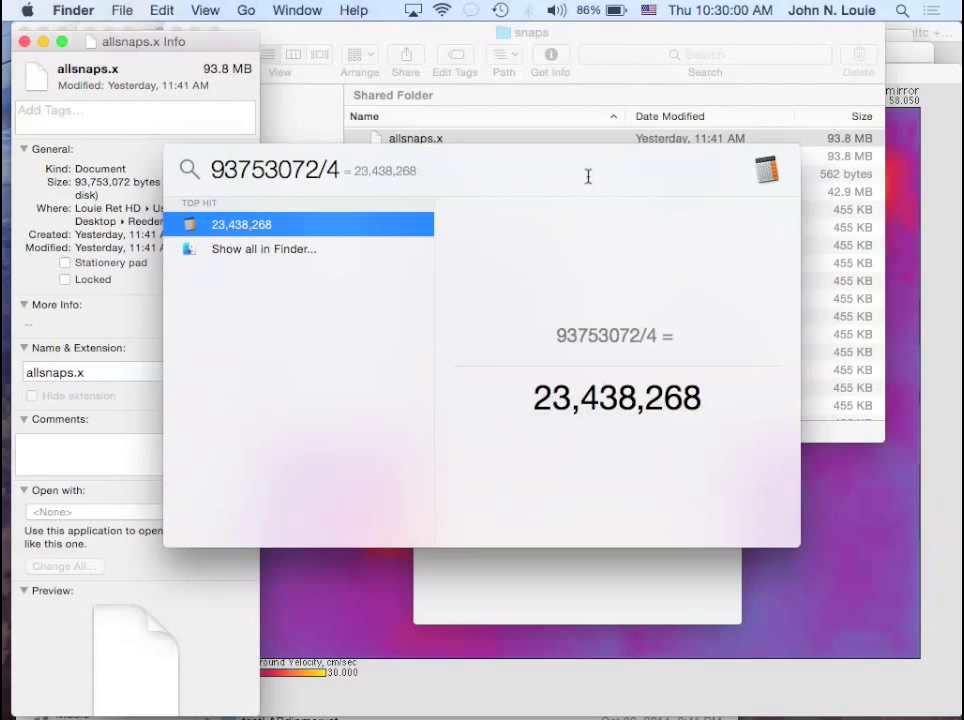
type("/")
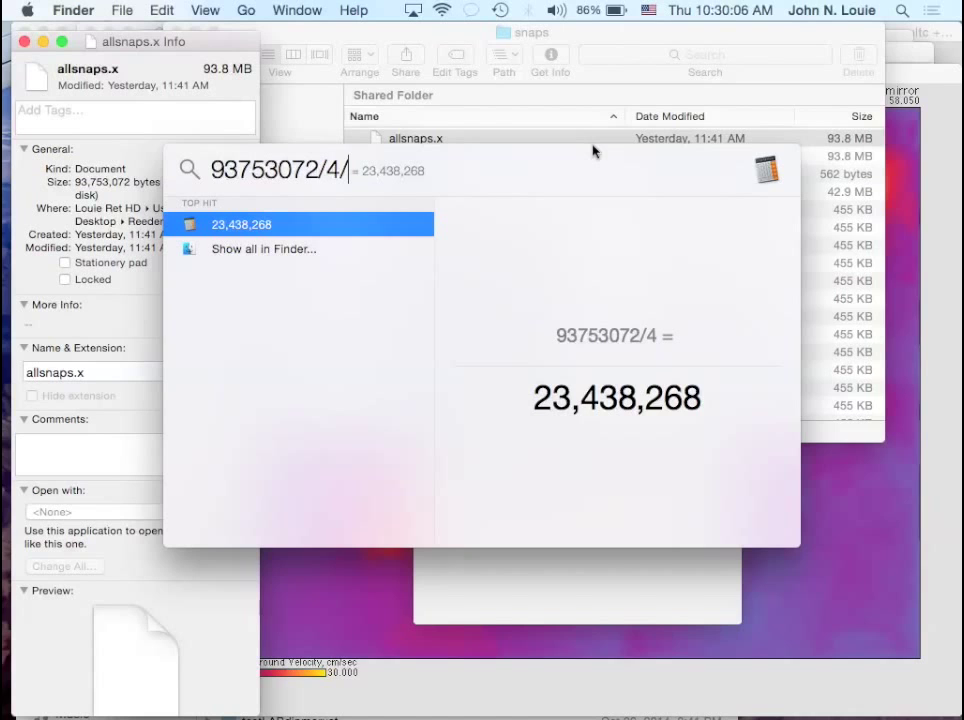
- Move the Open Binary File dialog aside and extend the Spotlight calculation to 93753072/4/387/294 to get the number of planes
left_click(698, 604)
left_click_drag(564, 169, 849, 147)
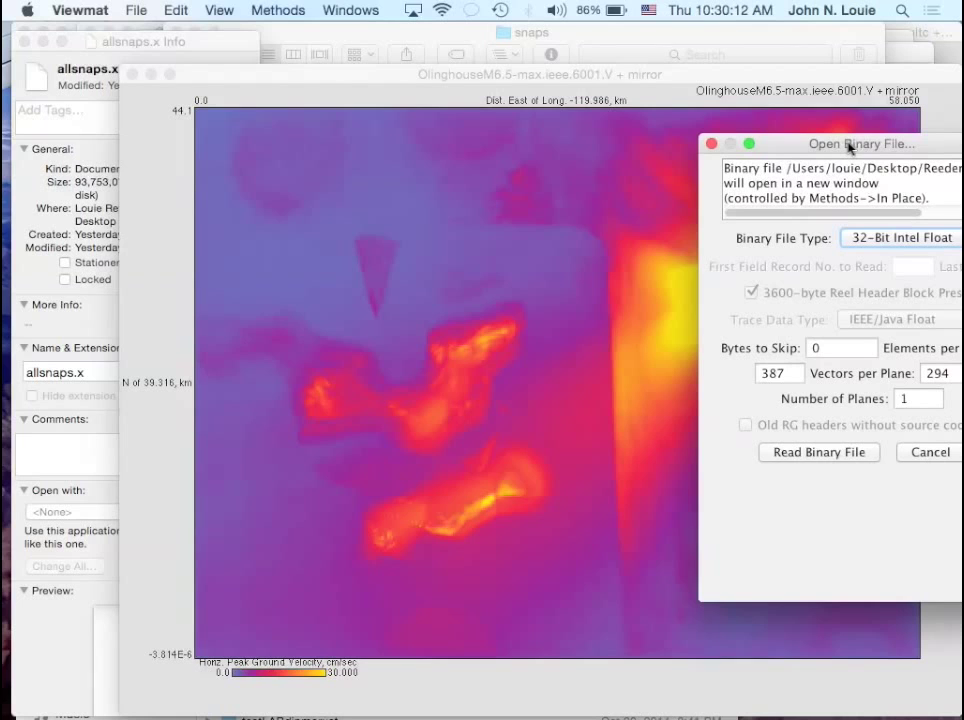
left_click(902, 10)
left_click(349, 171)
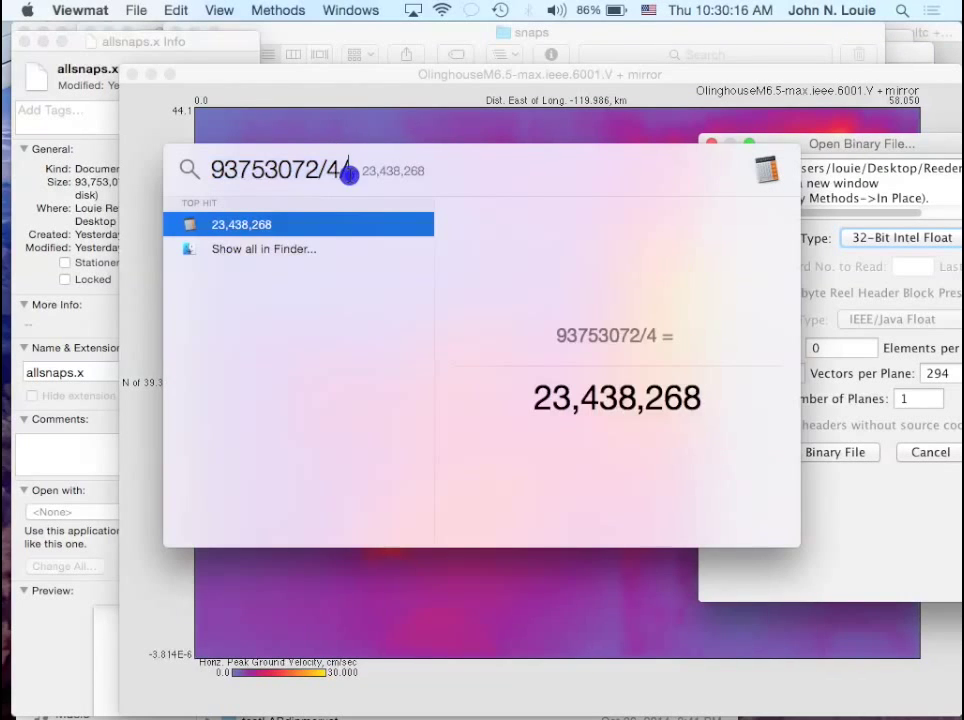
type("387")
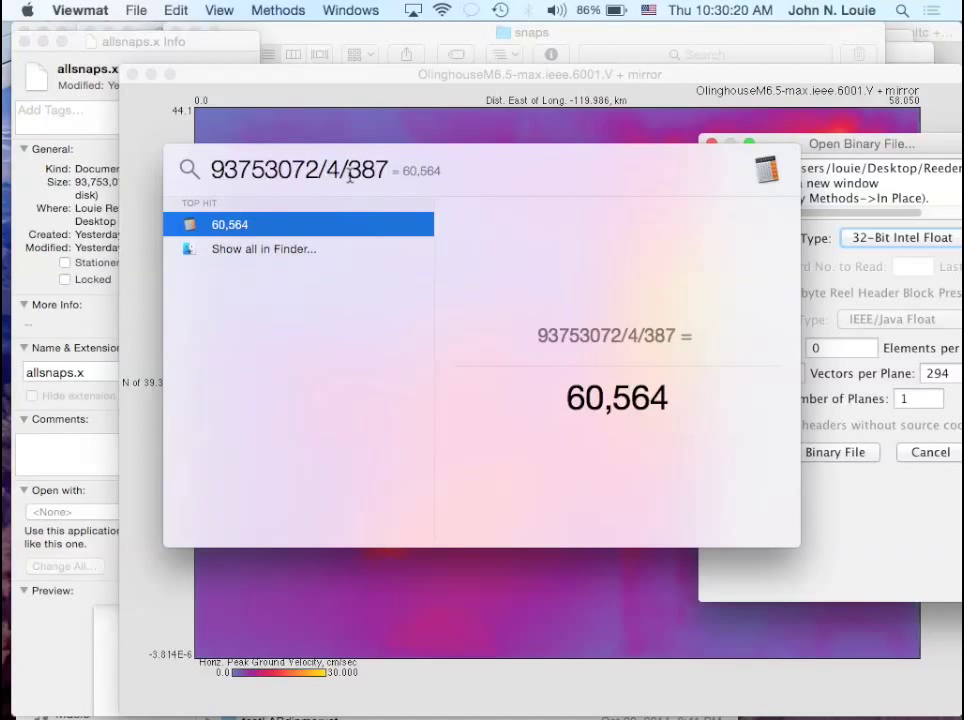
type("/294")
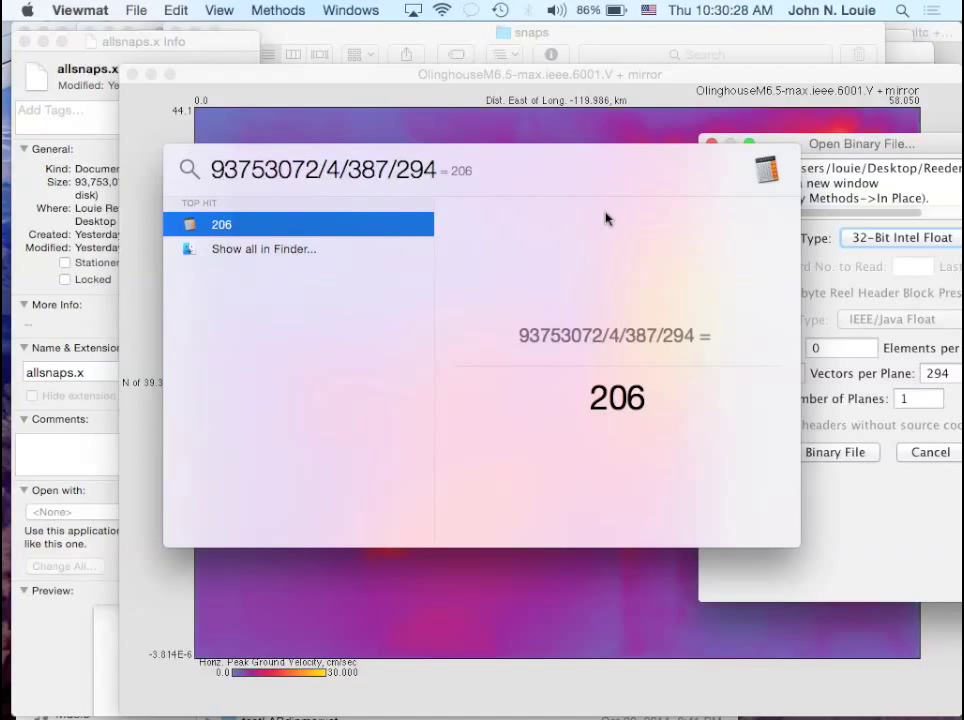
- Set the number of planes to 206 for allsnaps.x and read the binary file into a new window
left_click(829, 148)
left_click_drag(829, 148, 666, 143)
double_click(751, 394)
type("206")
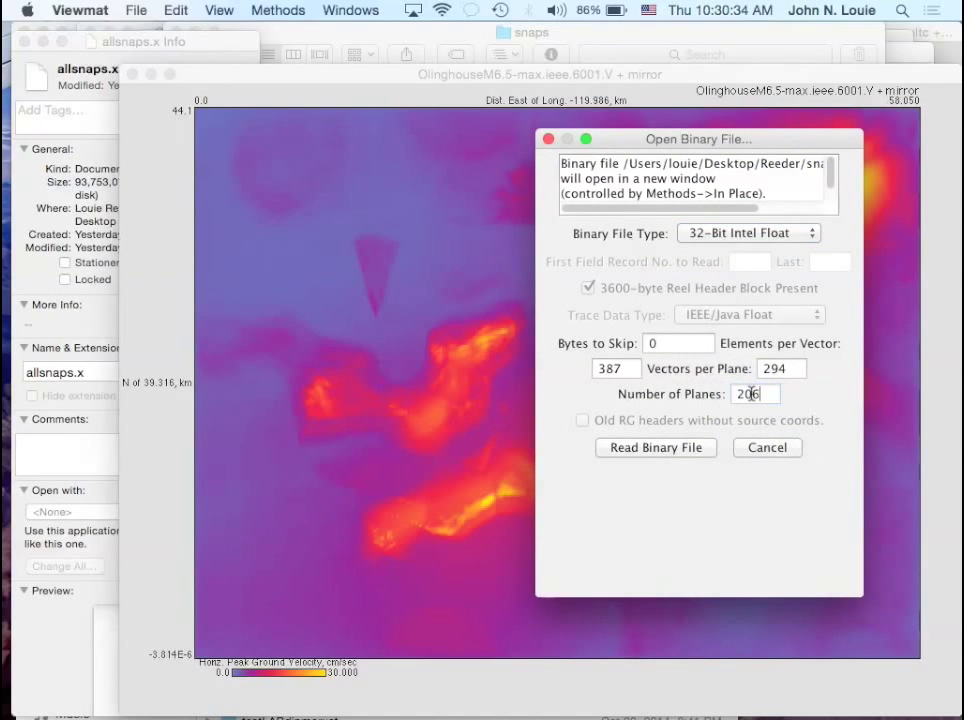
left_click(657, 449)
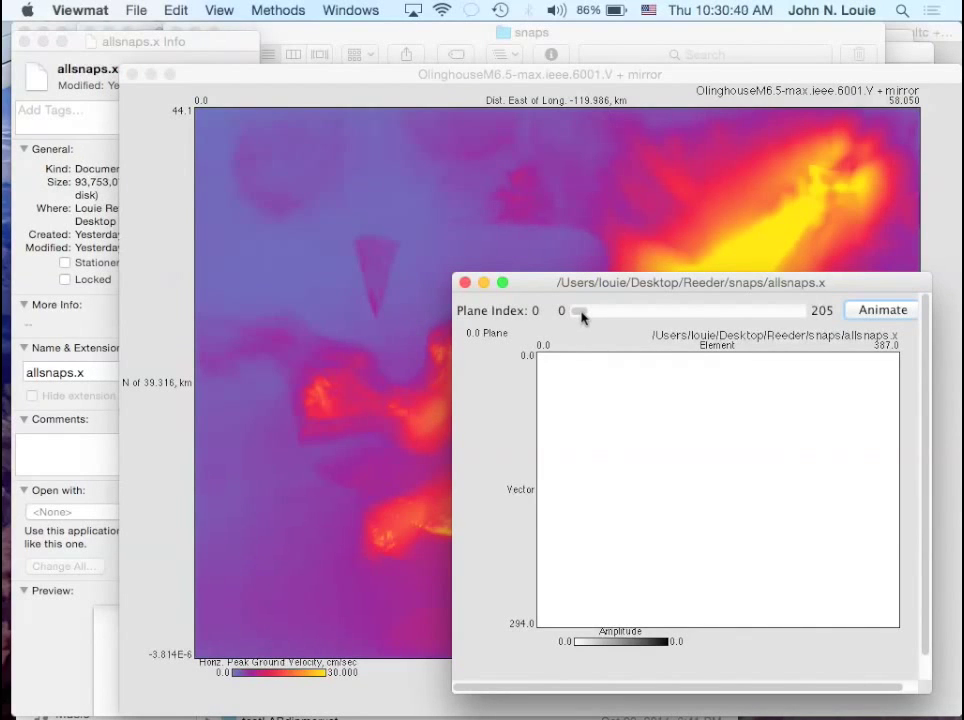
- Mirror each plane of the allsnaps.x volume over vector indices 0 to 293 and move the mirrored window clear
left_click_drag(582, 315, 562, 314)
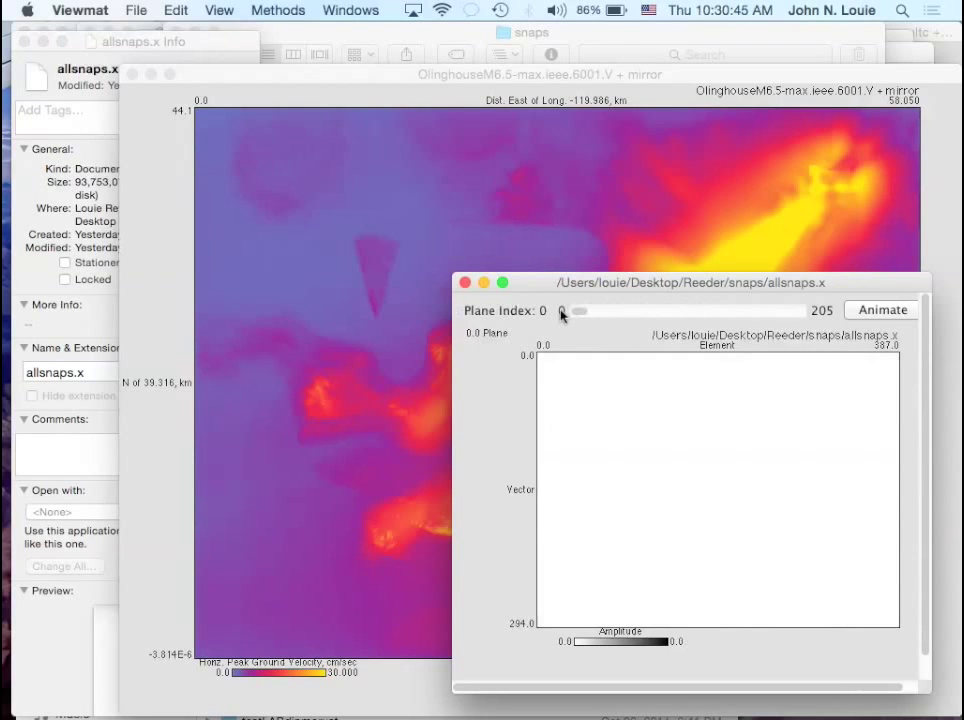
left_click(280, 10)
mouse_move(330, 86)
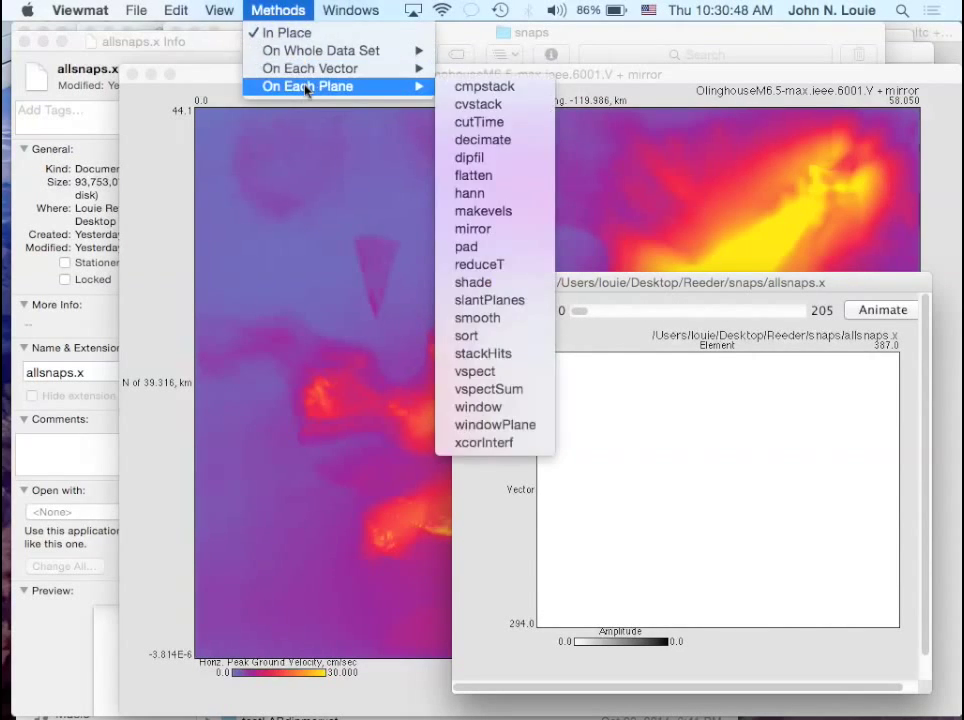
left_click(495, 229)
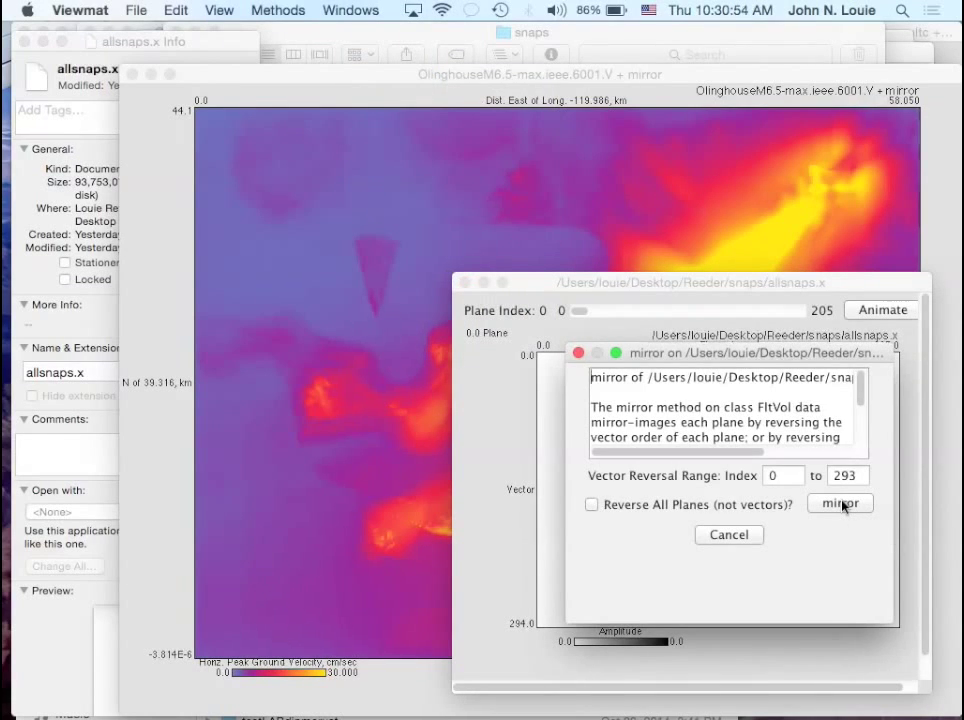
left_click(840, 503)
left_click_drag(769, 289, 365, 145)
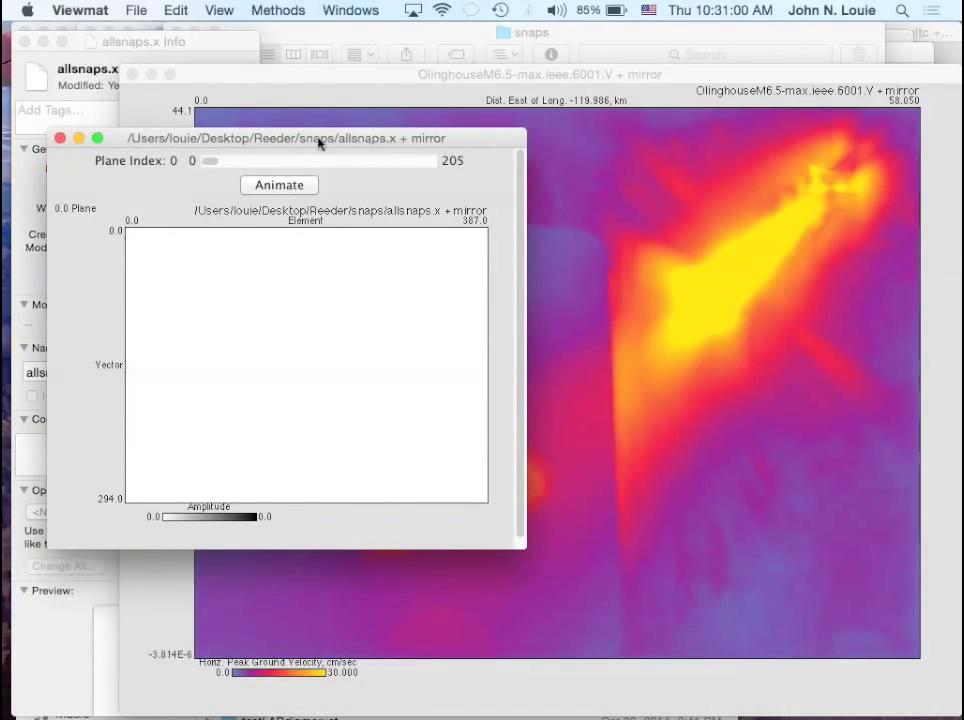
- Open the display properties of the mirrored volume and apply the Seismic Red-White-Blue color table
left_click(347, 210)
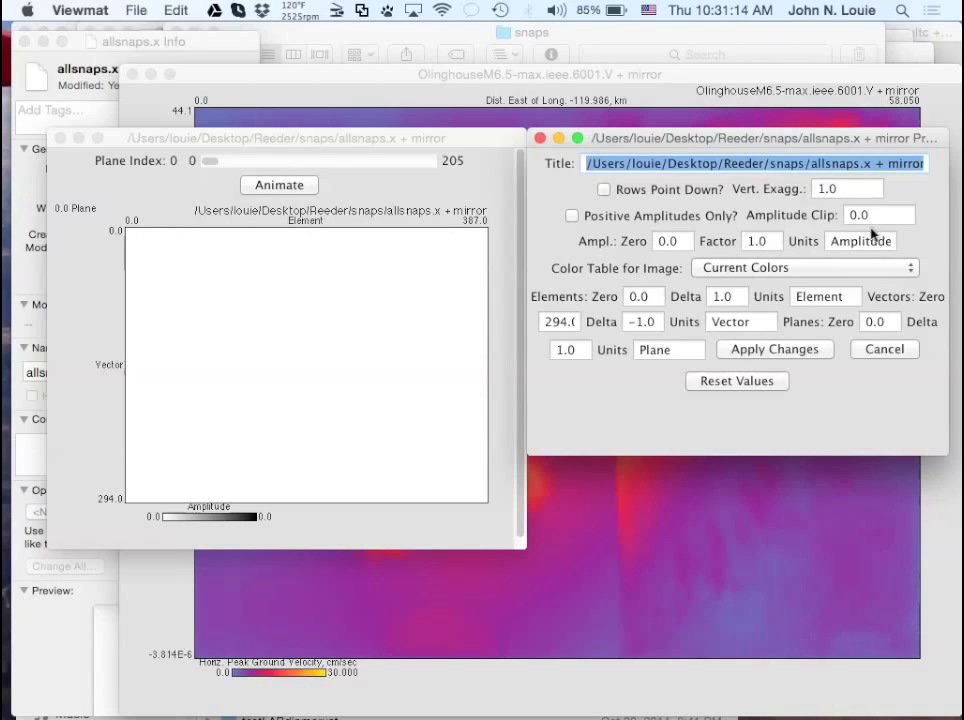
left_click(820, 270)
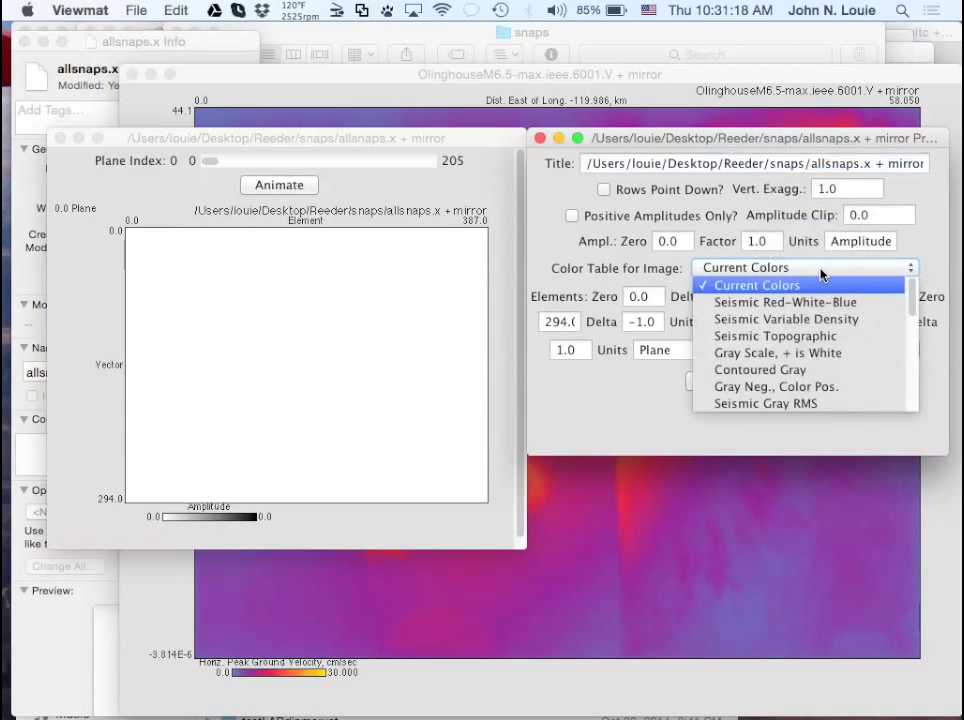
left_click(822, 302)
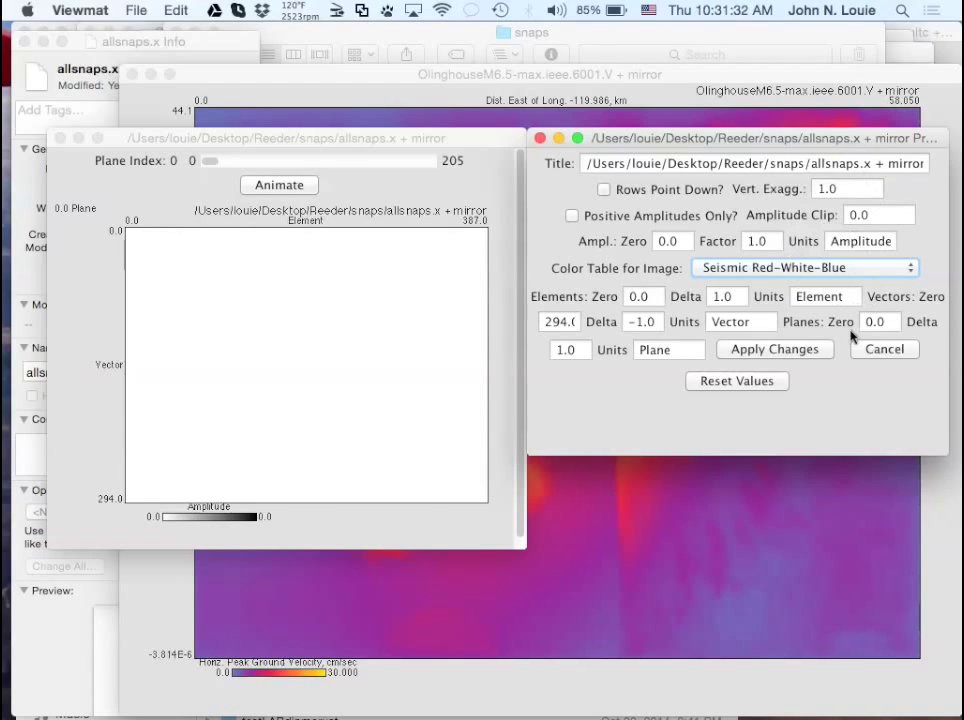
left_click(749, 357)
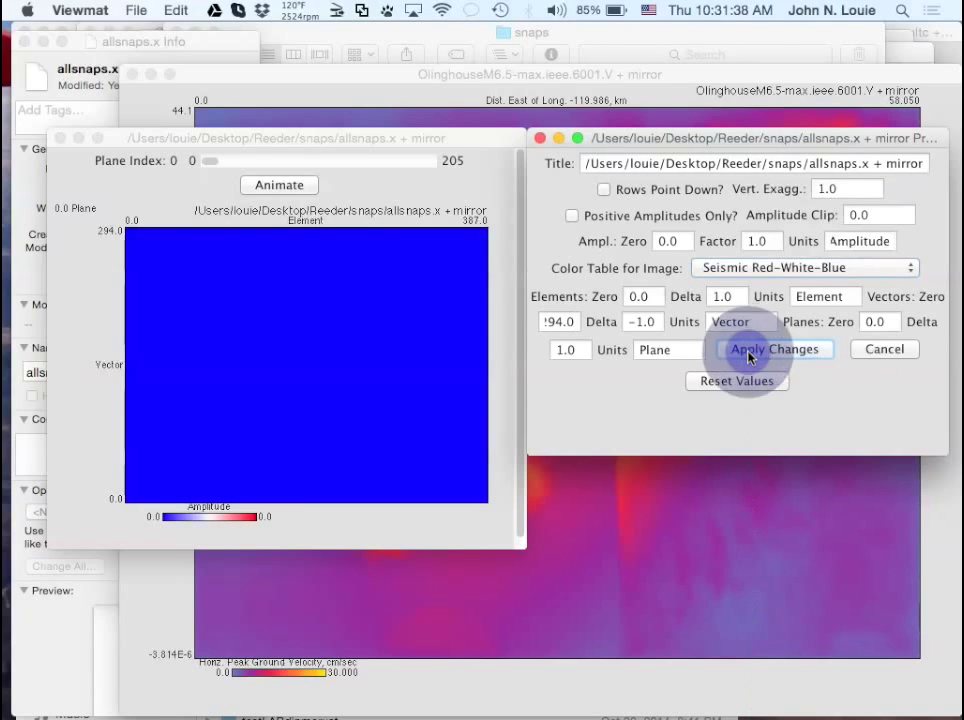
- Apply an amplitude clip of 0.3 to the mirrored volume and view its planes up to index 176
double_click(862, 215)
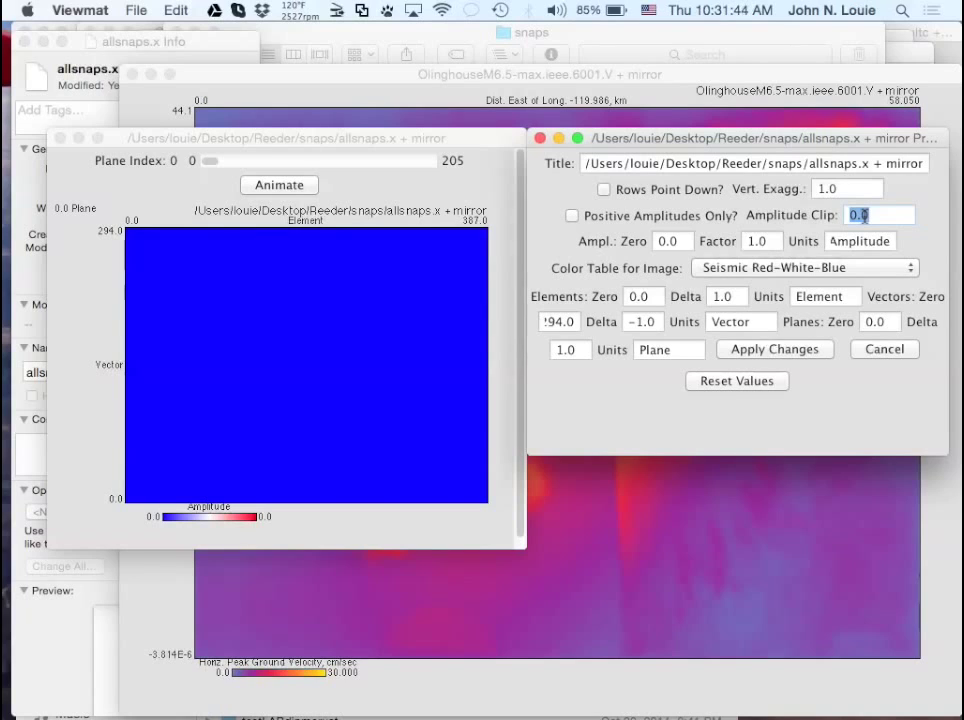
type("0")
left_click(776, 350)
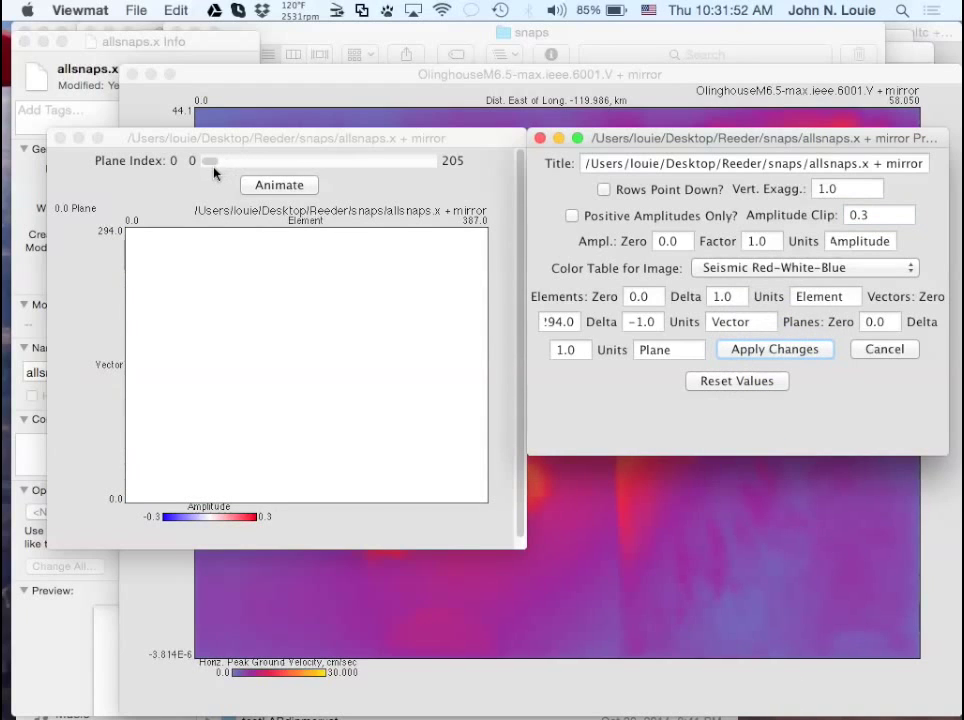
left_click_drag(211, 159, 394, 166)
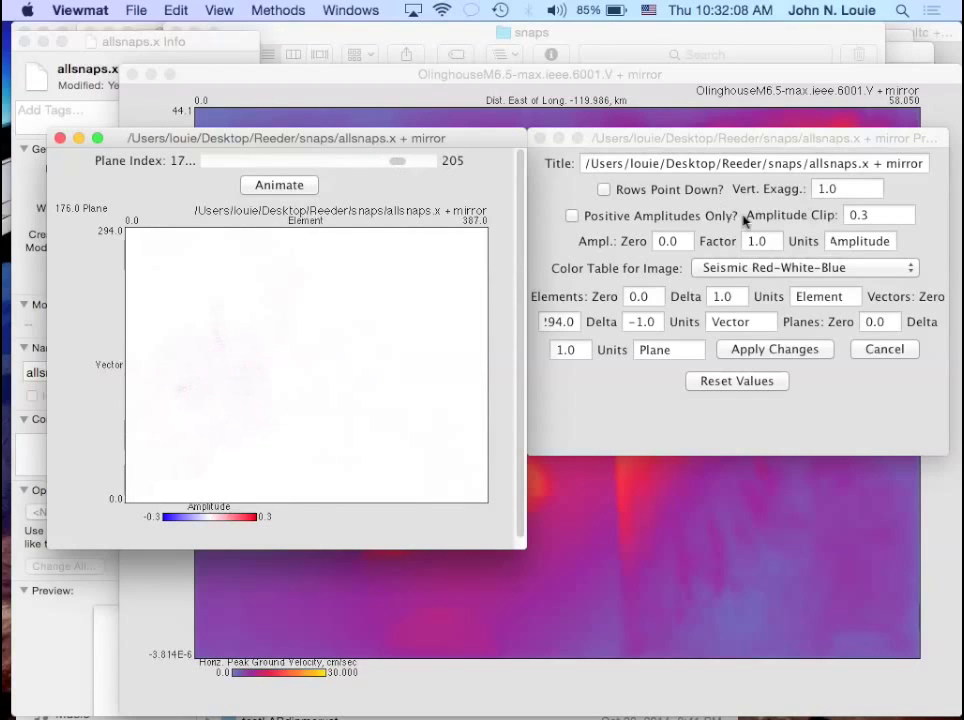
- Set the mirrored volume's amplitude clip to 0.1 and apply the change
left_click(880, 218)
key("BackSpace")
type("1")
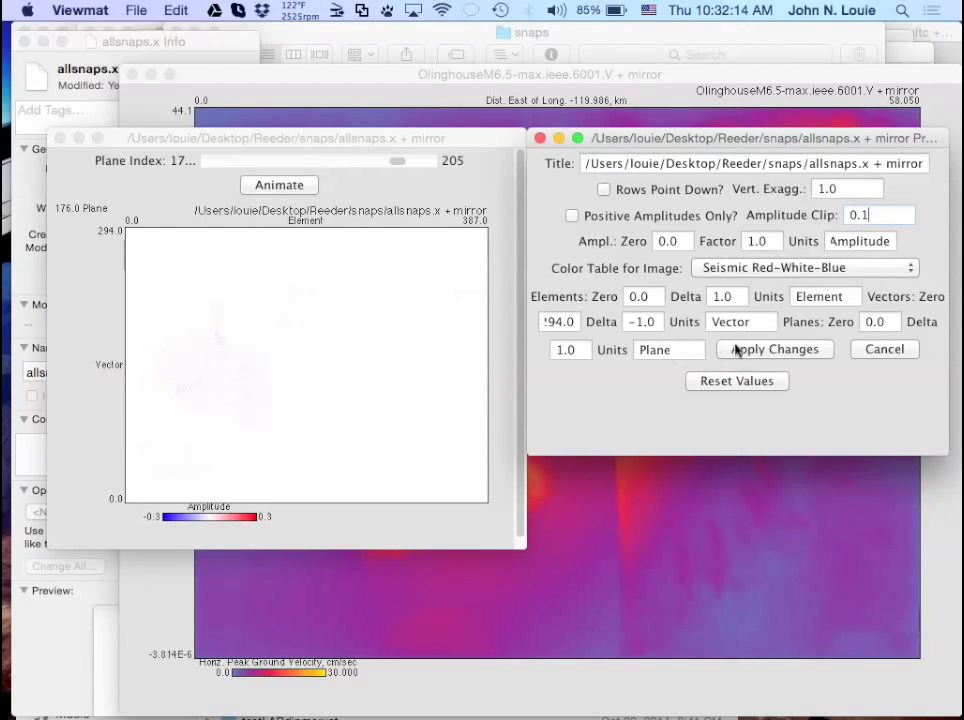
left_click(772, 350)
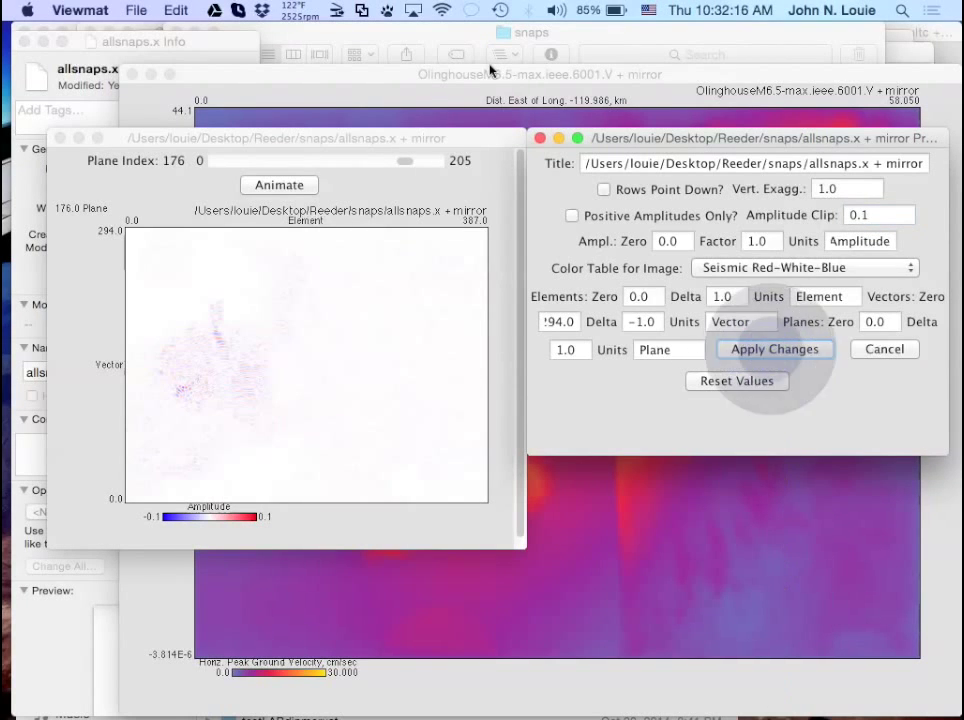
- Browse the early planes up to index 30 and compare the wavefield with the peak ground velocity map
left_click_drag(415, 166, 222, 165)
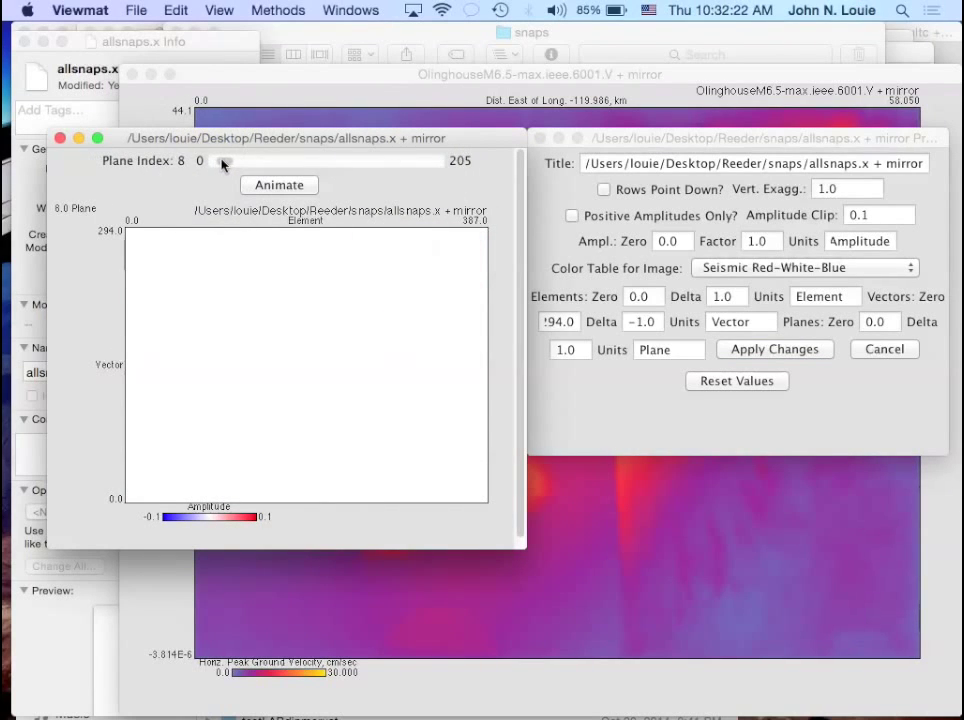
left_click_drag(222, 165, 244, 164)
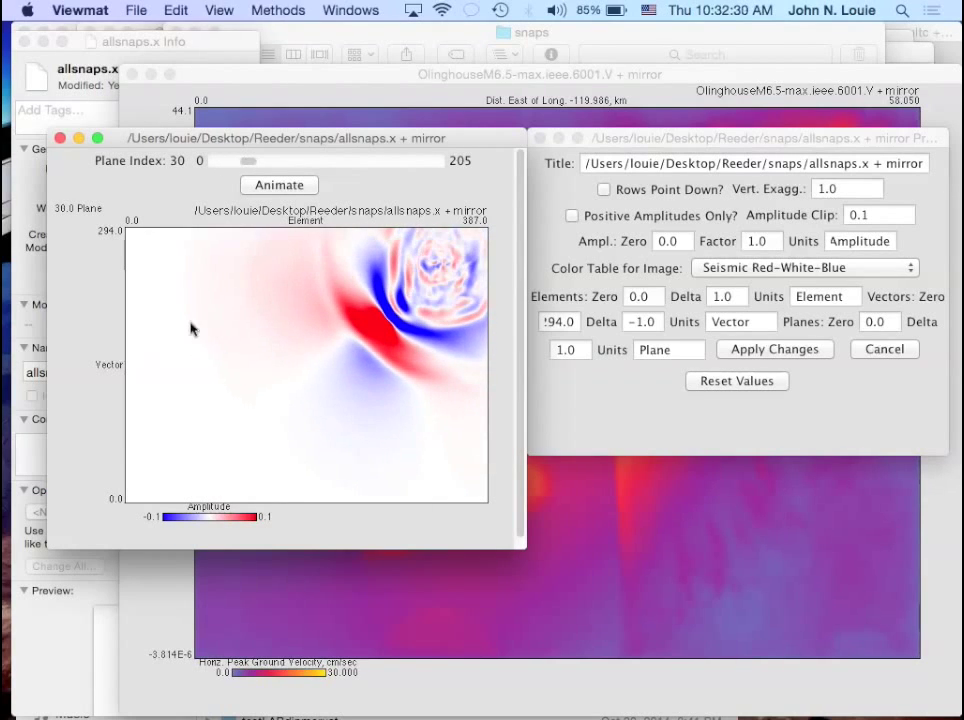
mouse_move(248, 161)
left_mouse_down()
mouse_move(286, 159)
mouse_move(237, 155)
mouse_move(249, 154)
left_mouse_up()
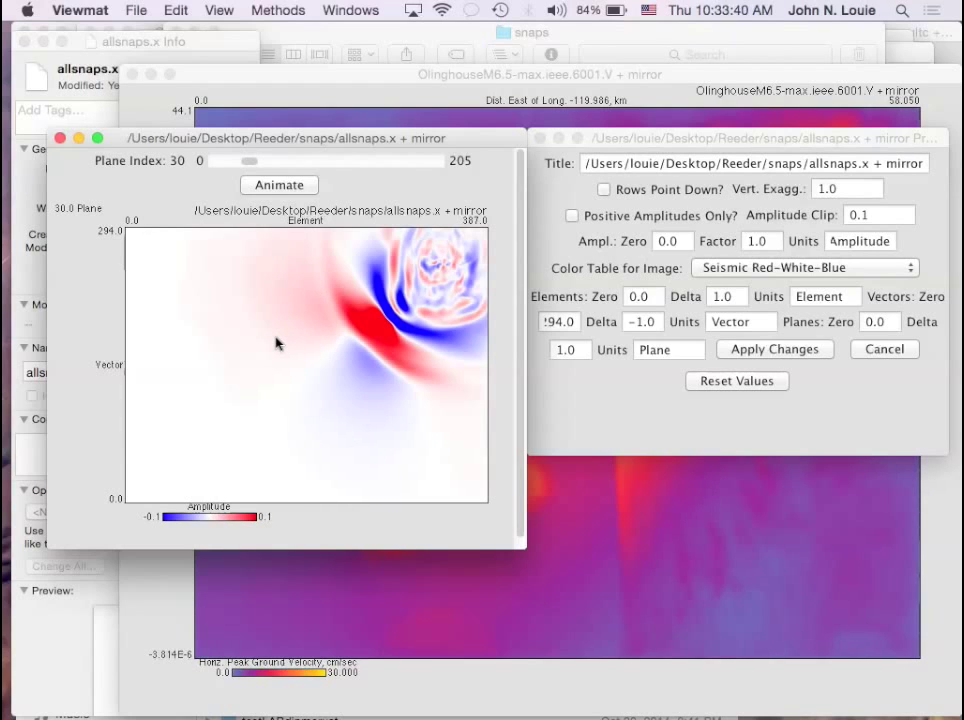
left_click(667, 690)
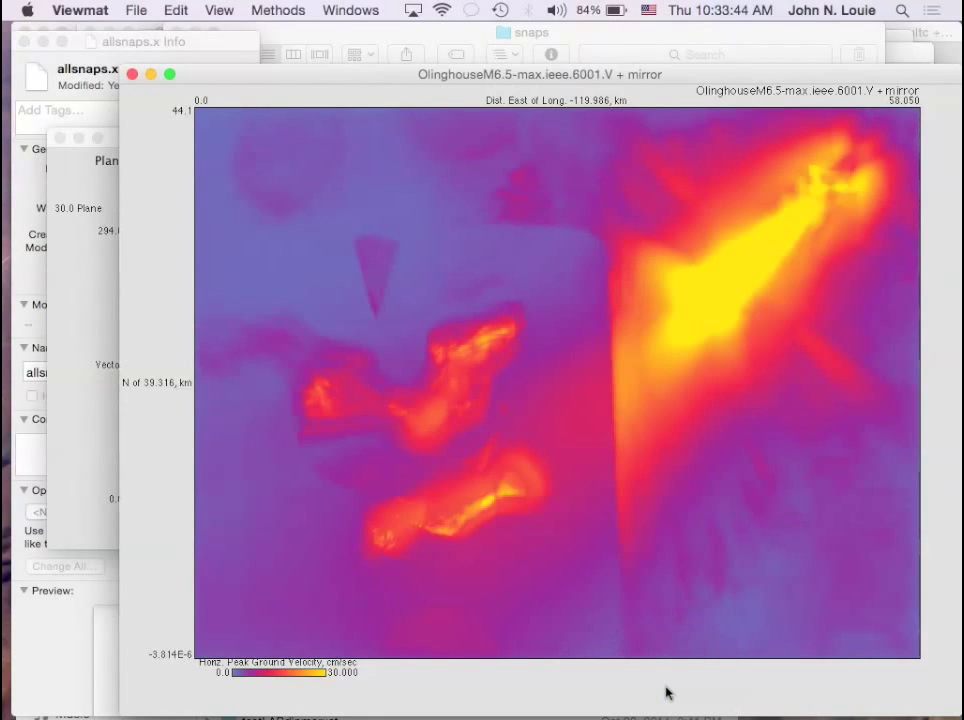
left_click(62, 455)
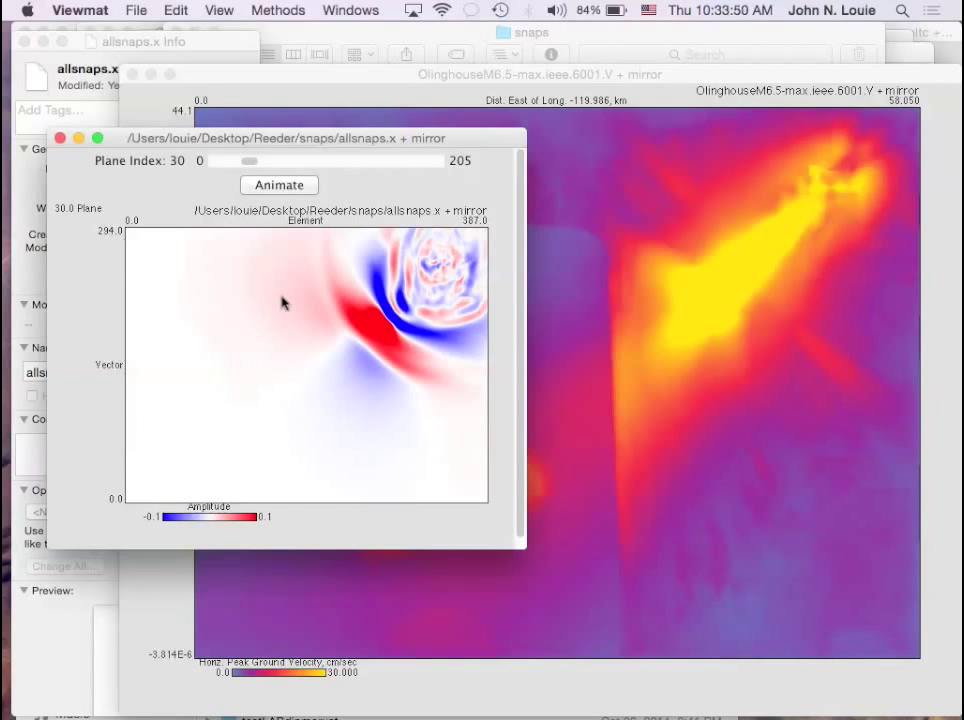
- Examine the wave propagation at planes 56, 24, 52 and 163, finishing at plane 40
left_click_drag(249, 166, 275, 161)
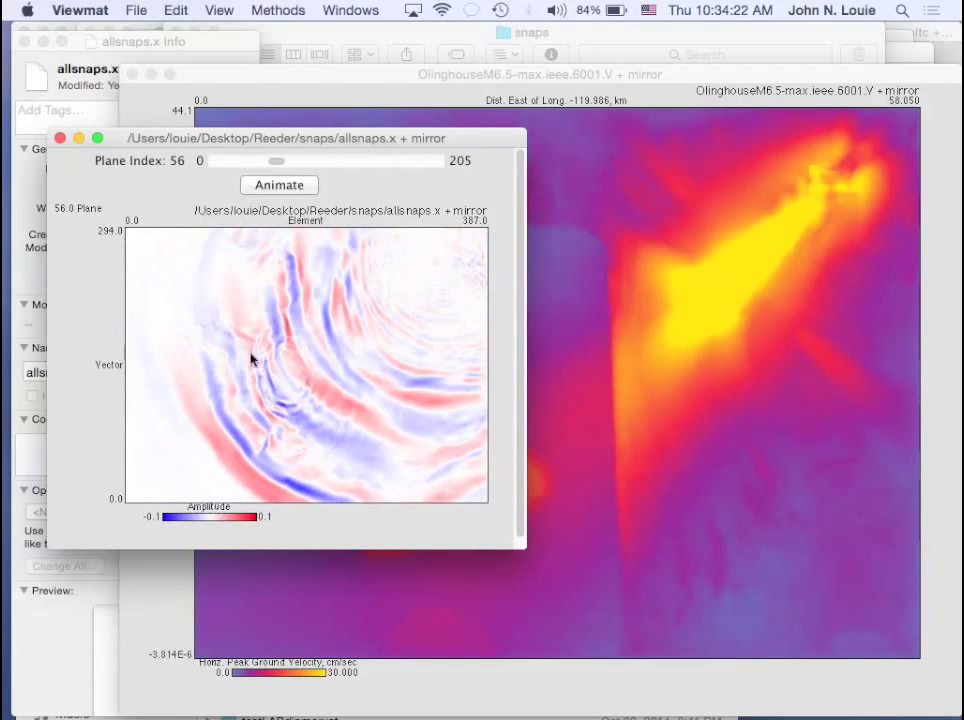
left_click(276, 162)
left_click_drag(276, 162, 241, 160)
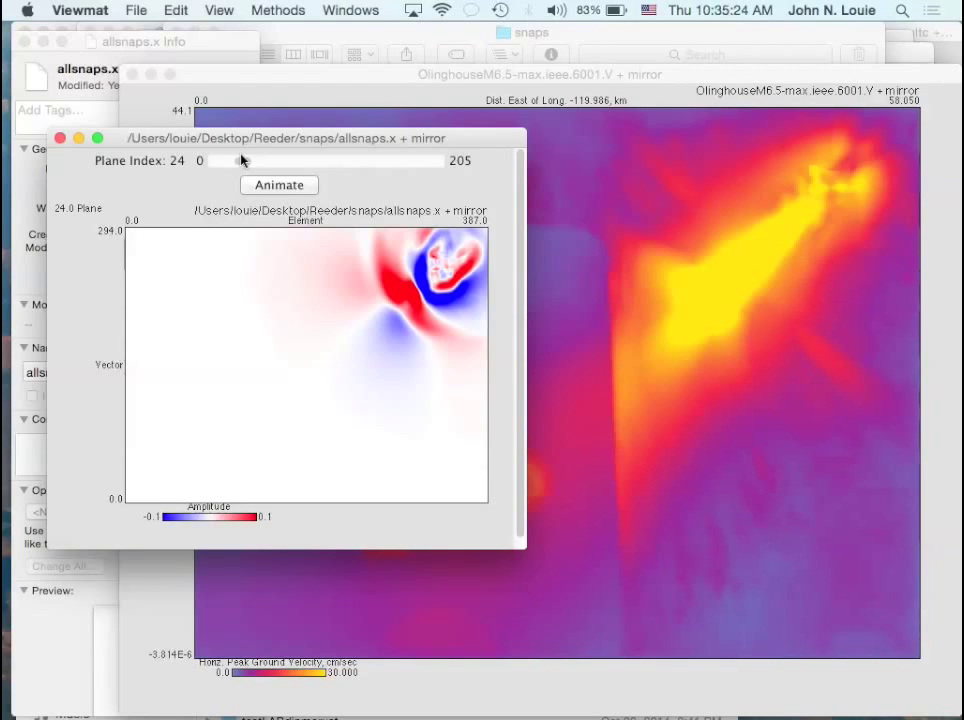
left_click_drag(242, 160, 273, 156)
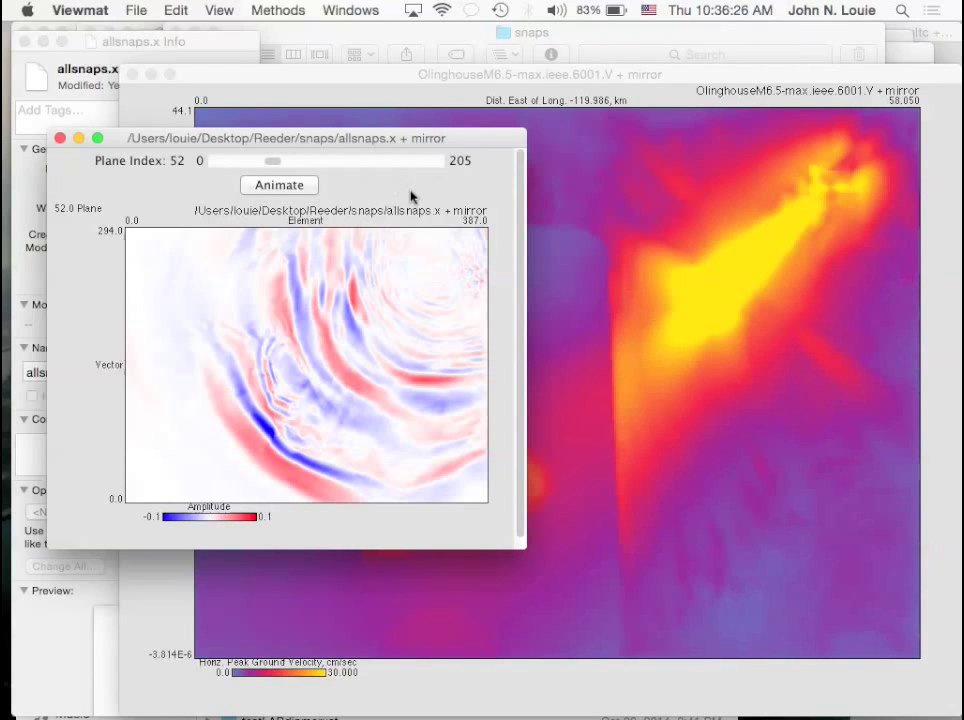
left_click_drag(271, 160, 390, 170)
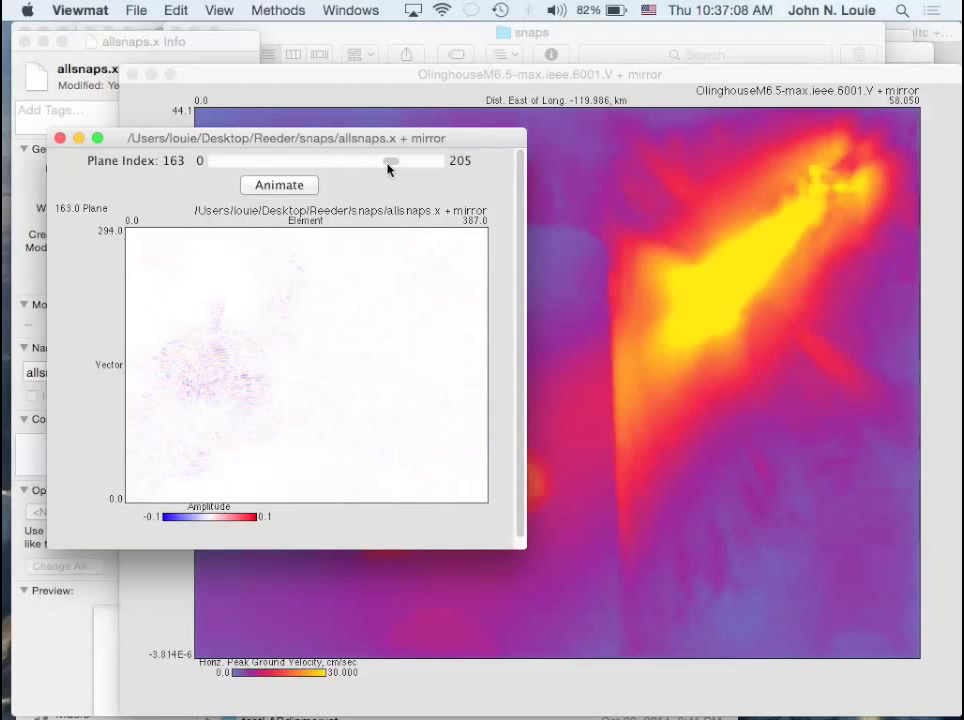
mouse_move(394, 161)
left_mouse_down()
mouse_move(245, 157)
mouse_move(398, 176)
left_mouse_up()
left_click_drag(398, 159, 268, 165)
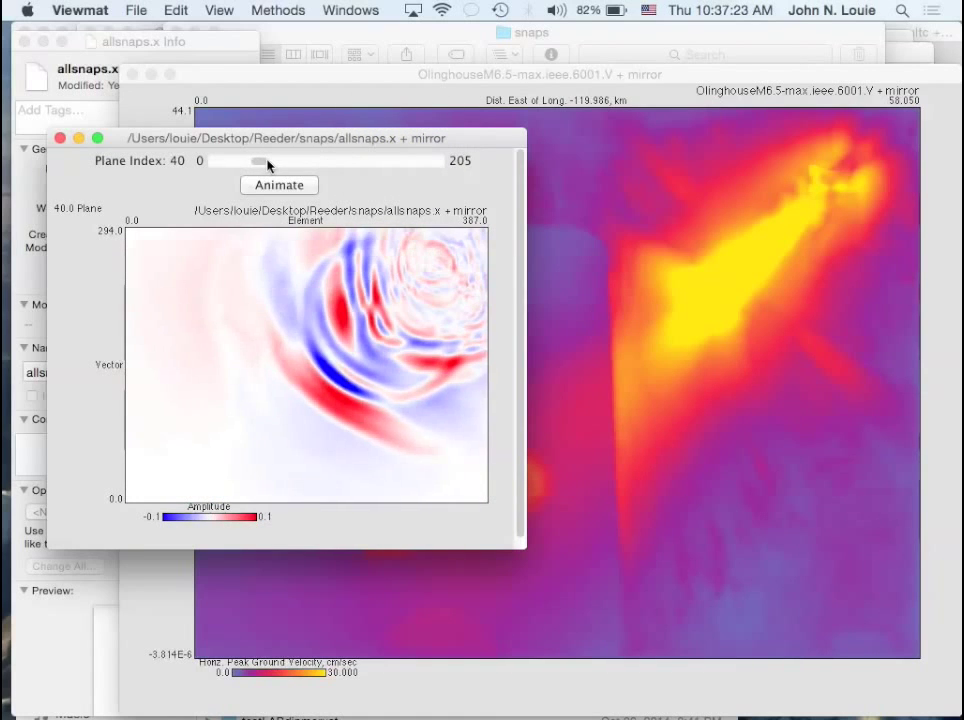
- Enable the dark background for slides and the writing of images for all planes in the image-saving options
left_click(137, 11)
mouse_move(155, 129)
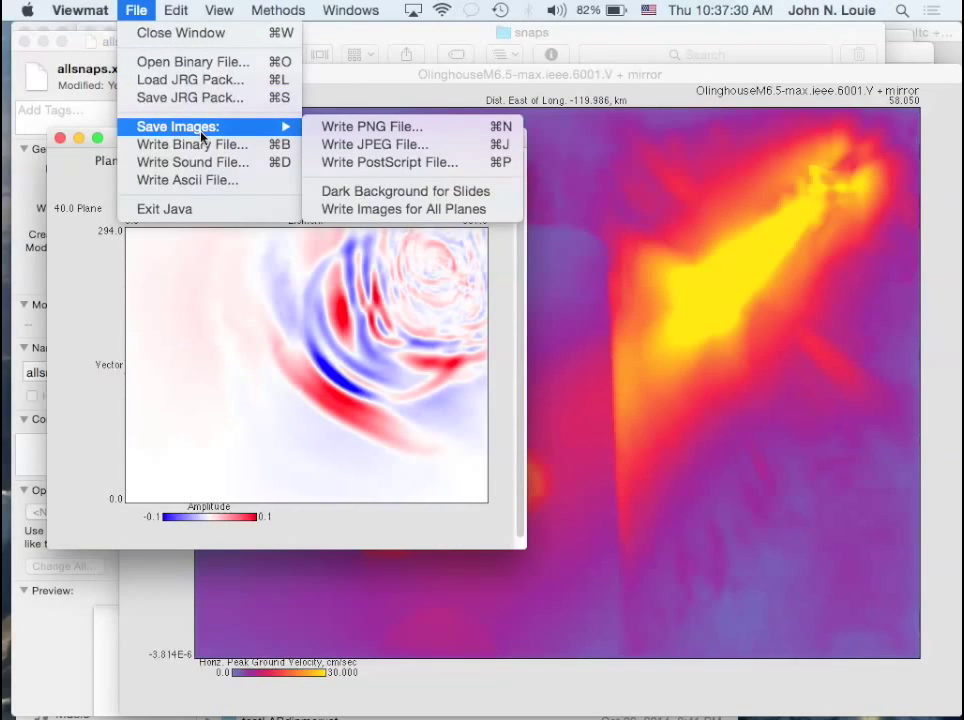
left_click(347, 193)
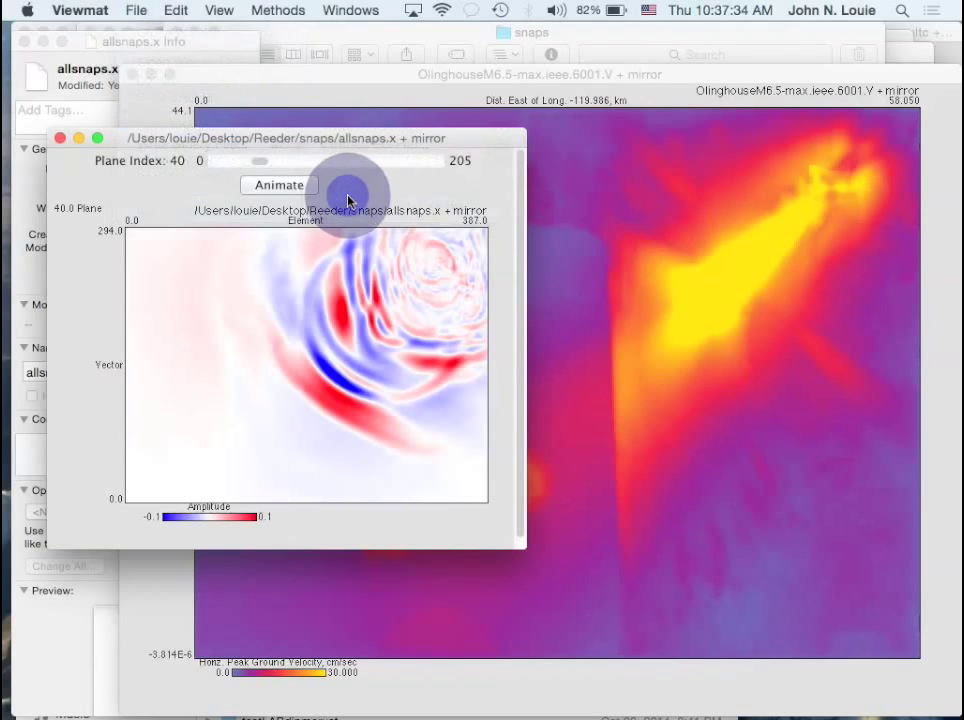
left_click(136, 12)
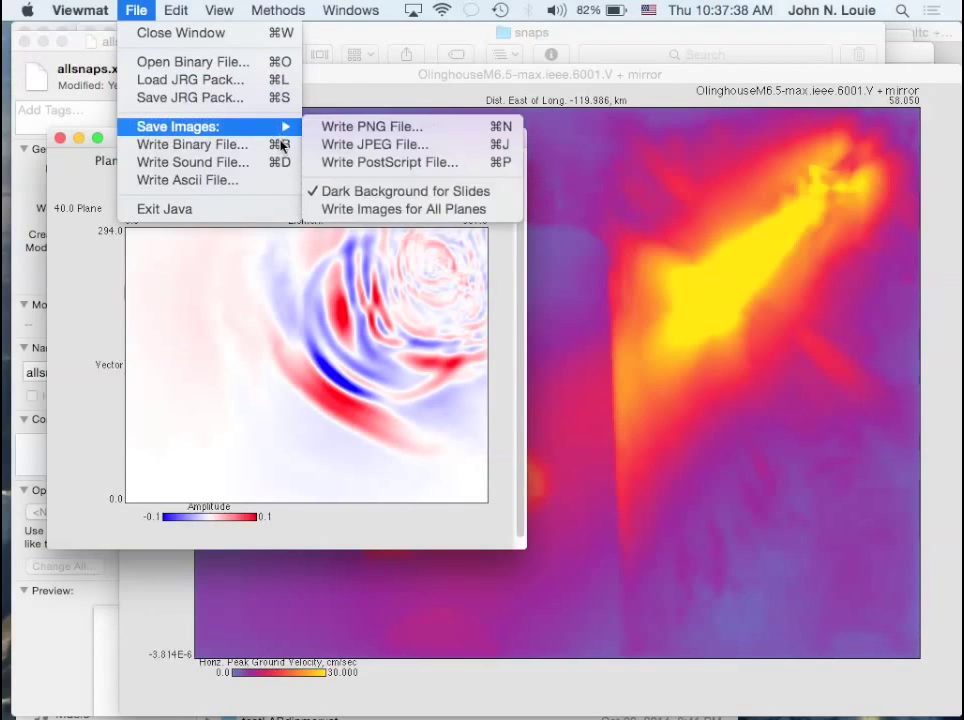
left_click(340, 210)
- Start writing all planes as PNG files and shorten the save name to allsnaps.xmirror by removing the directory path
left_click(136, 10)
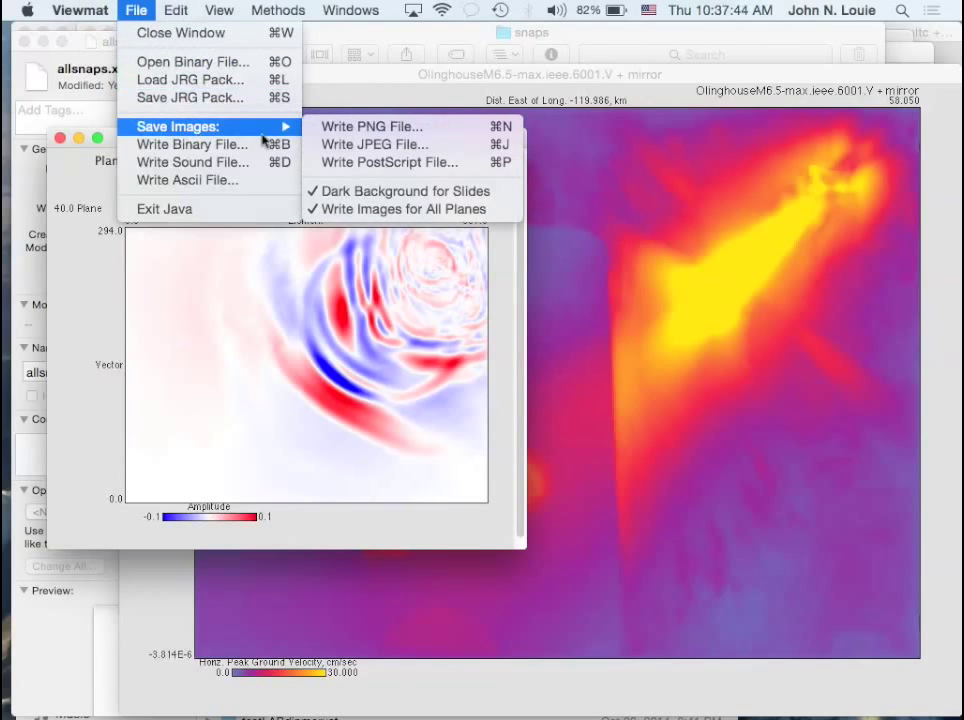
left_click(336, 131)
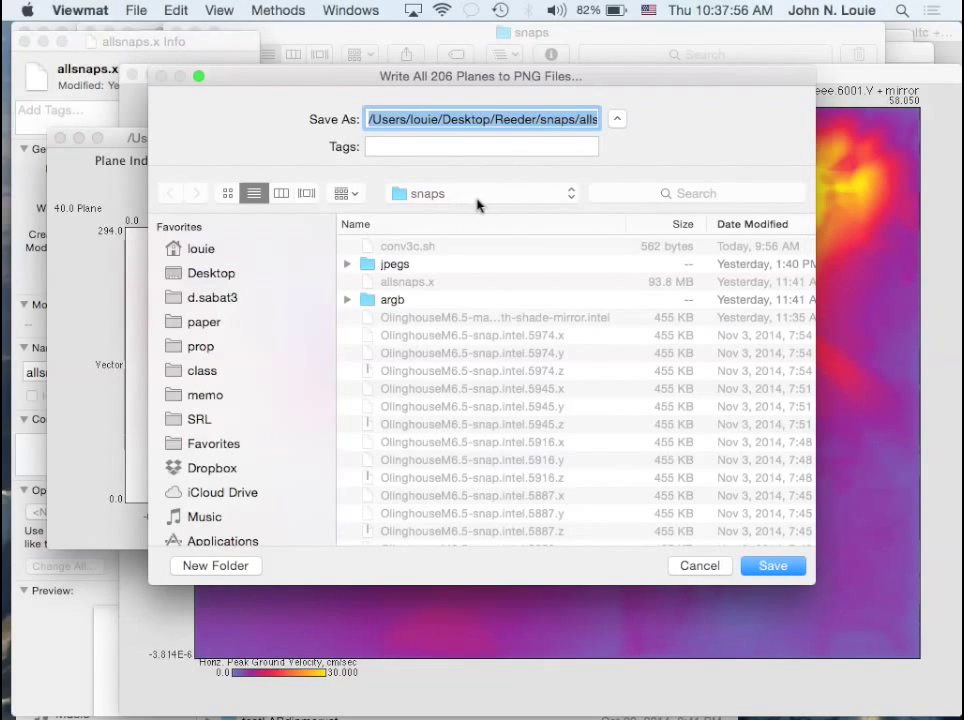
left_click(578, 120)
key("shift+super+Left")
key("BackSpace")
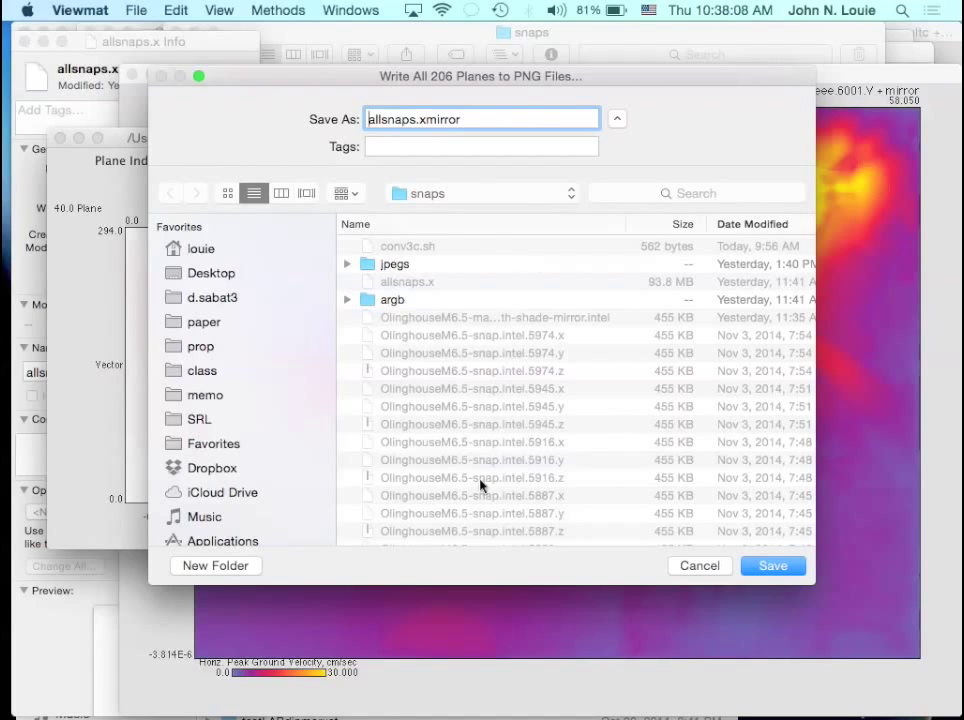
- Create a folder named allsnaps inside snaps and save the PNG images of all planes in it
left_click(216, 566)
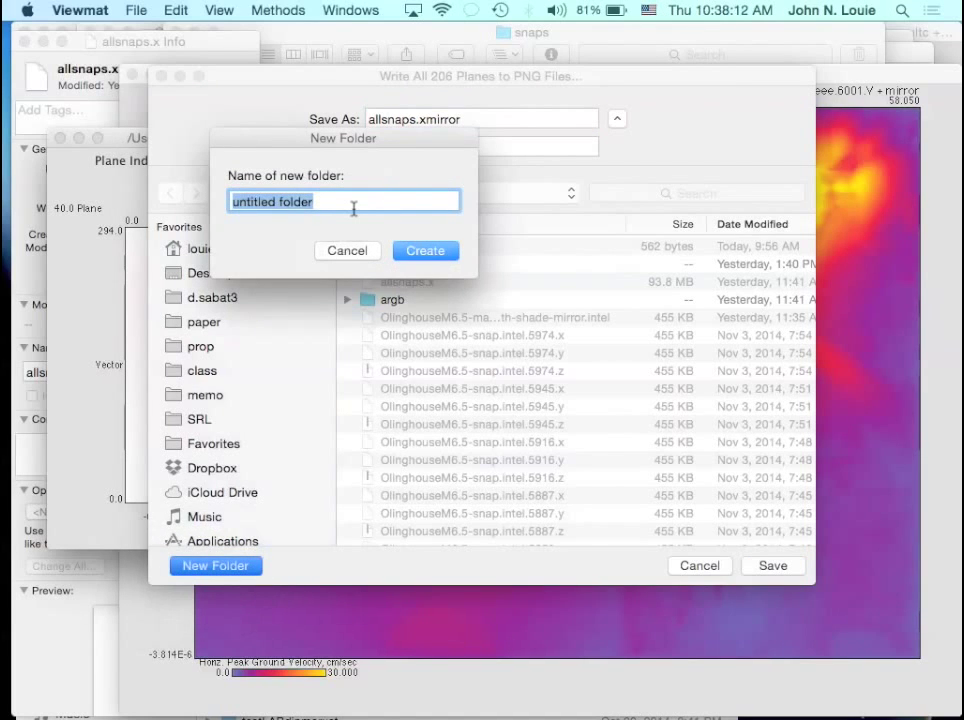
type("allsnaps")
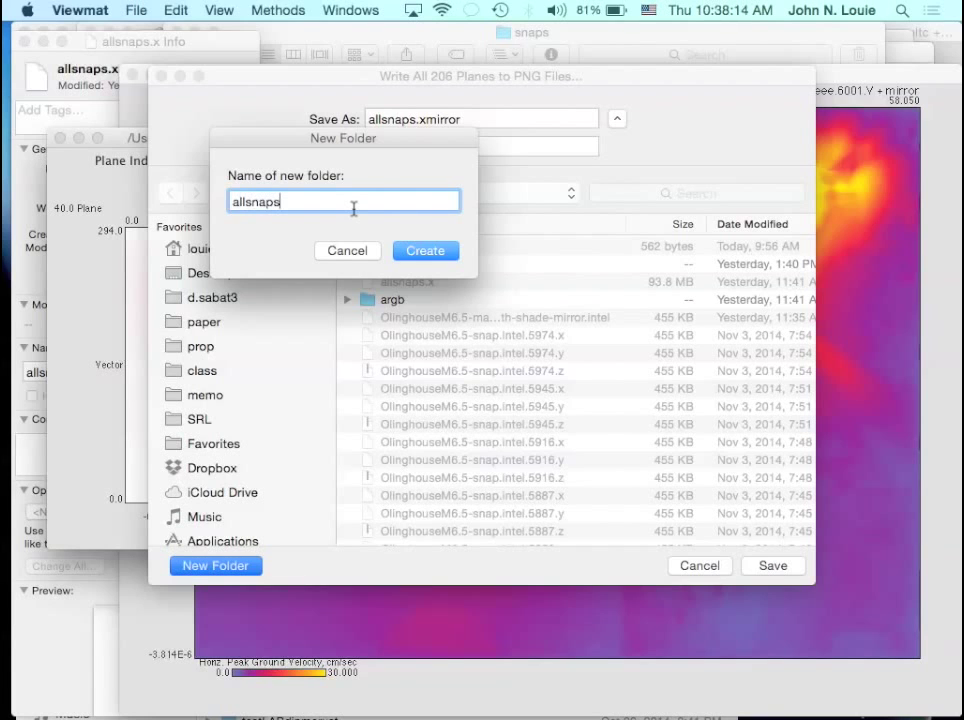
key("Return")
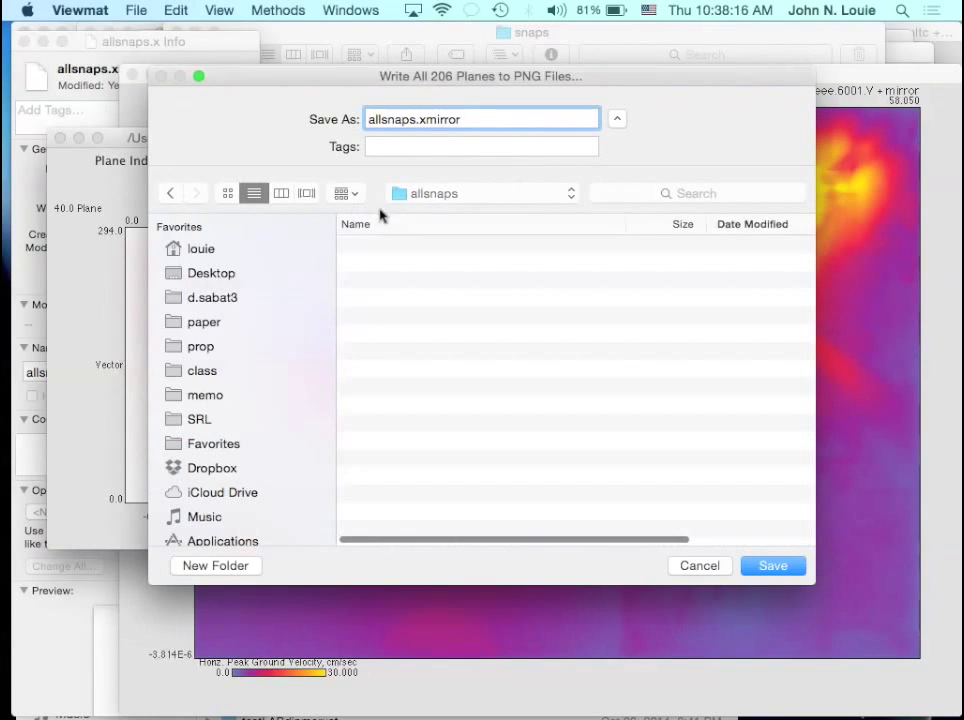
left_click(775, 568)
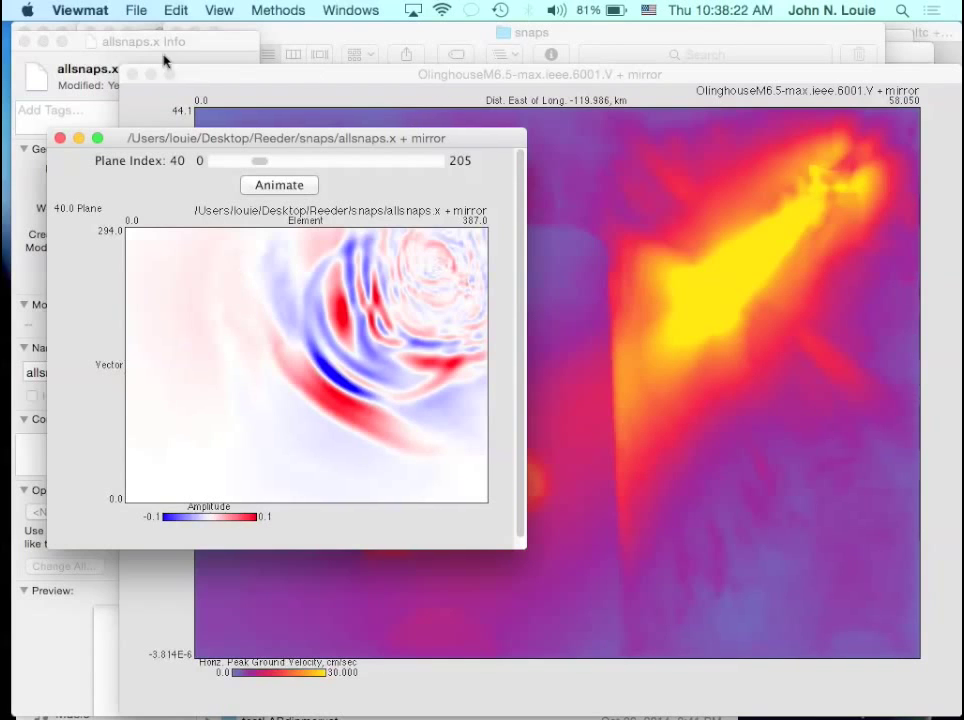
- Close the allsnaps.x info window, switch to the snaps folder window in Finder and expand its allsnaps folder
left_click(24, 42)
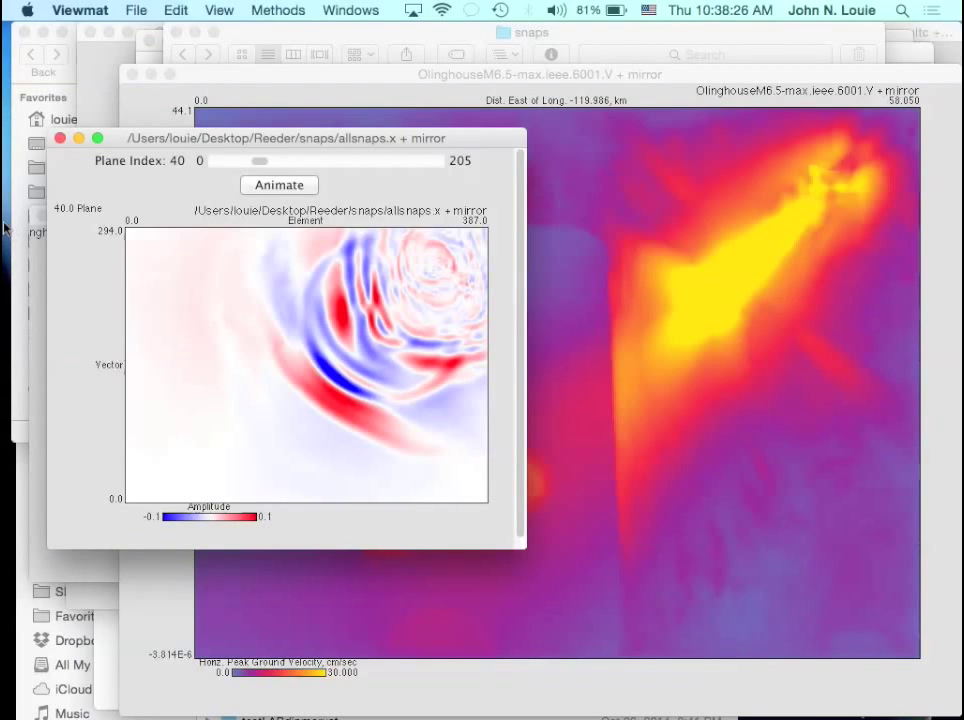
left_click(7, 226)
left_click(297, 11)
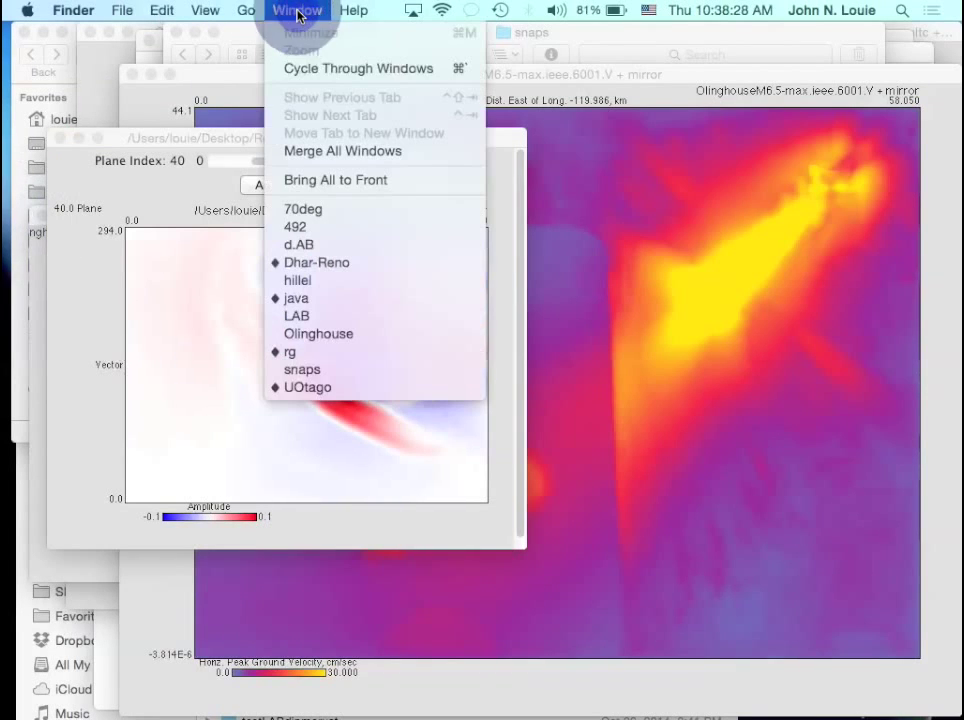
left_click(340, 372)
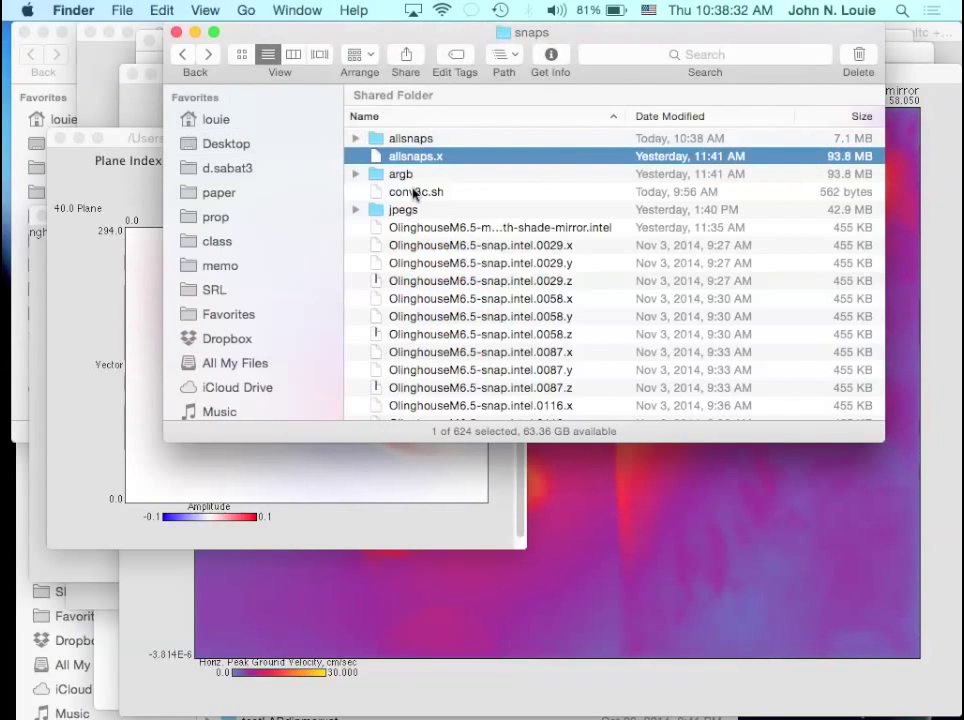
left_click(355, 139)
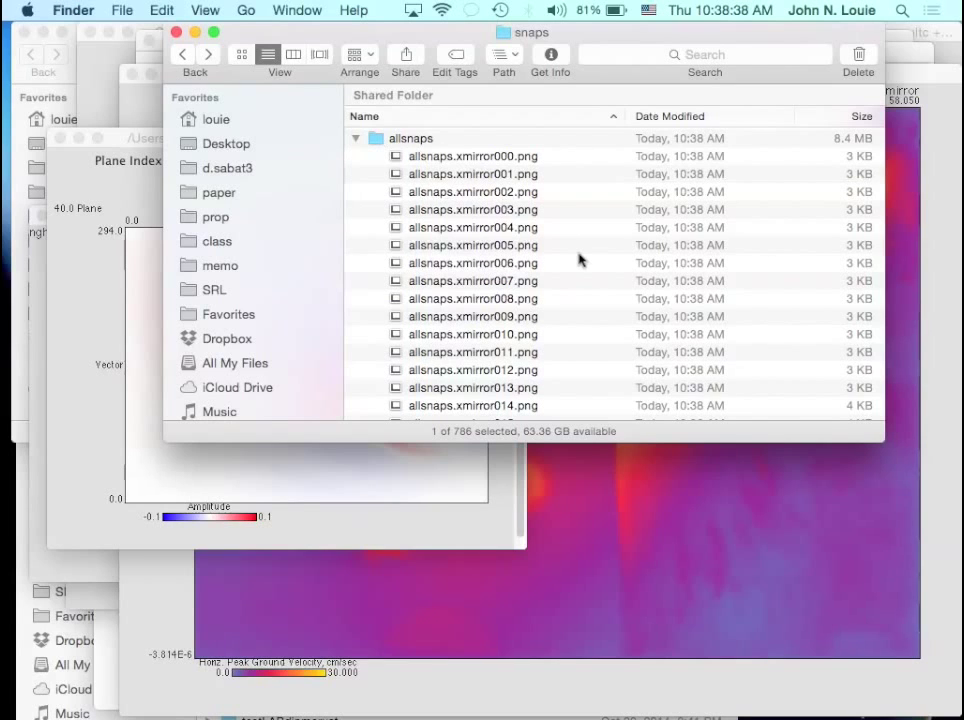
- Find Adapter with the system-wide search and launch it
mouse_move(694, 706)
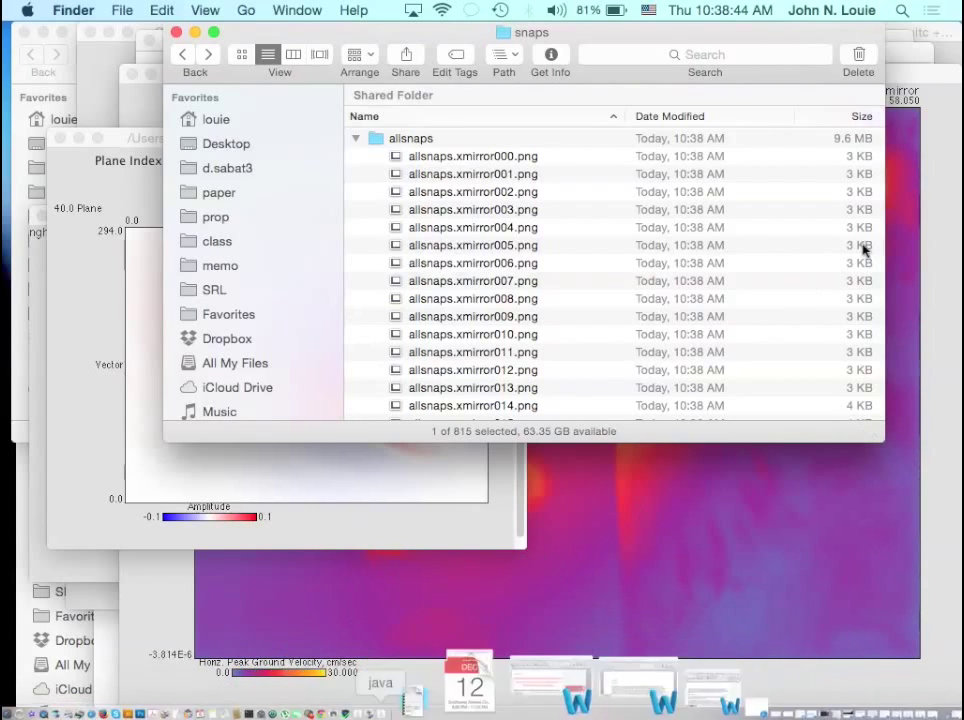
left_click(901, 11)
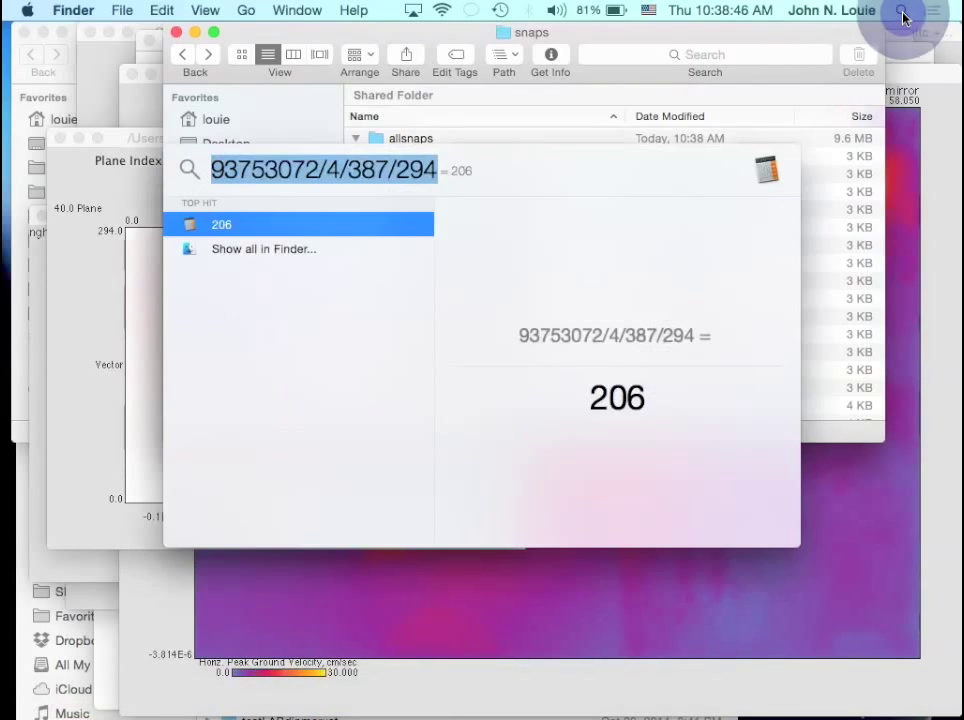
type("a")
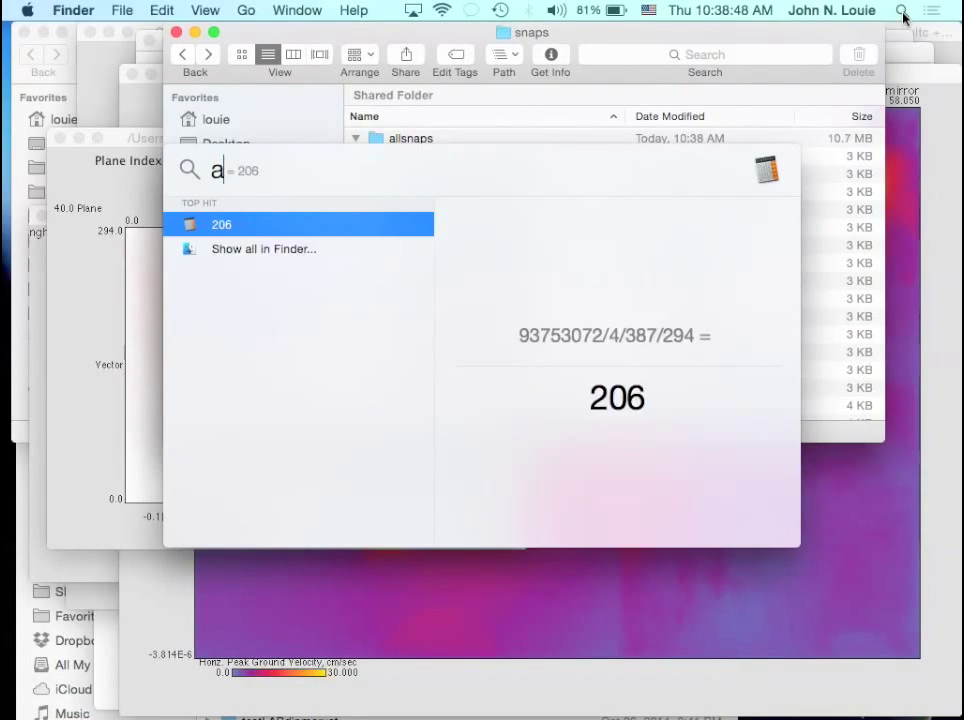
type("dapter")
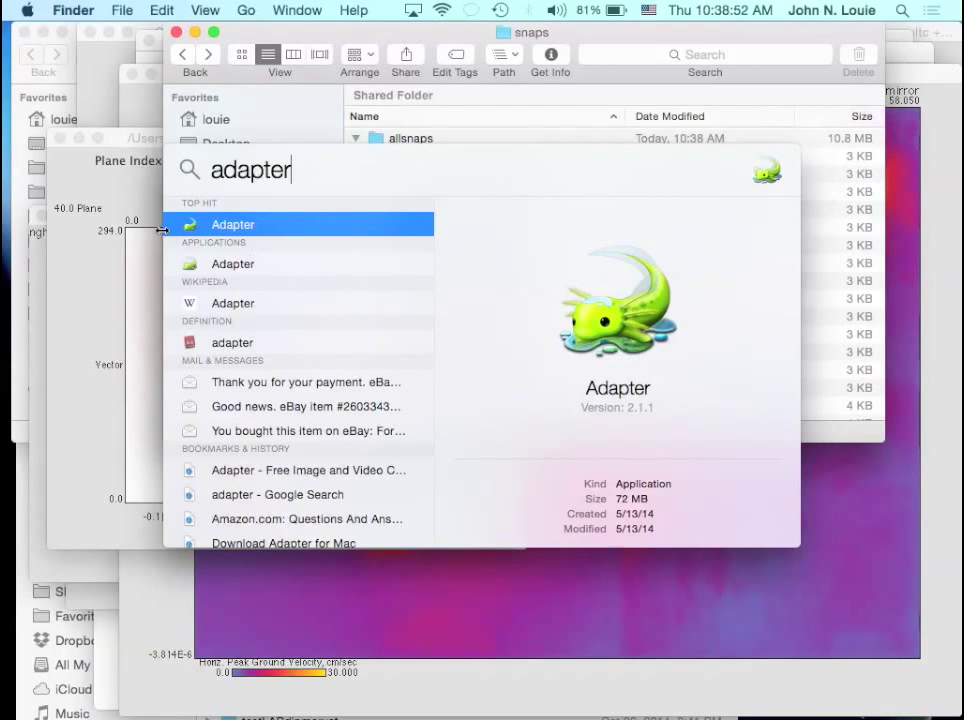
left_click(195, 232)
left_click(195, 232)
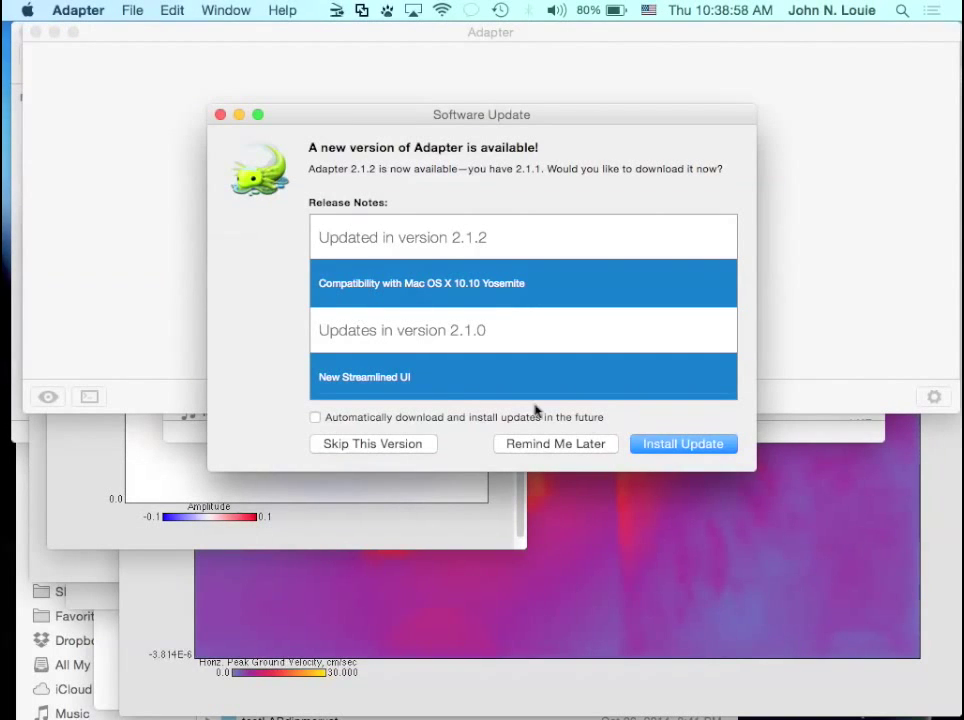
- Postpone the software update and add the allsnaps folder of PNG images to the conversion queue
left_click(572, 445)
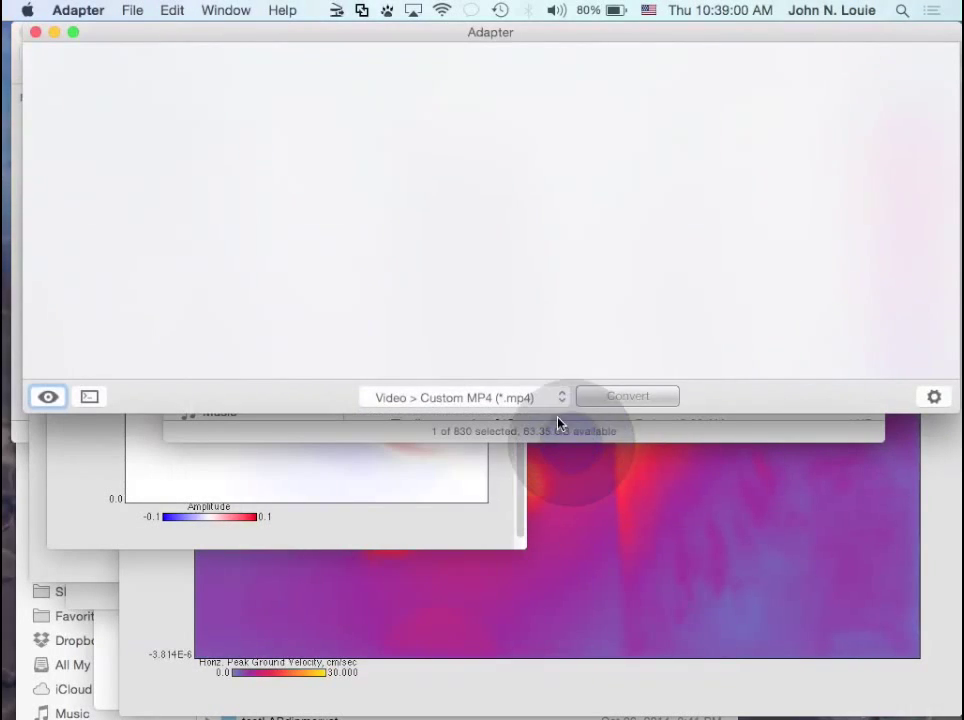
left_click_drag(244, 33, 237, 280)
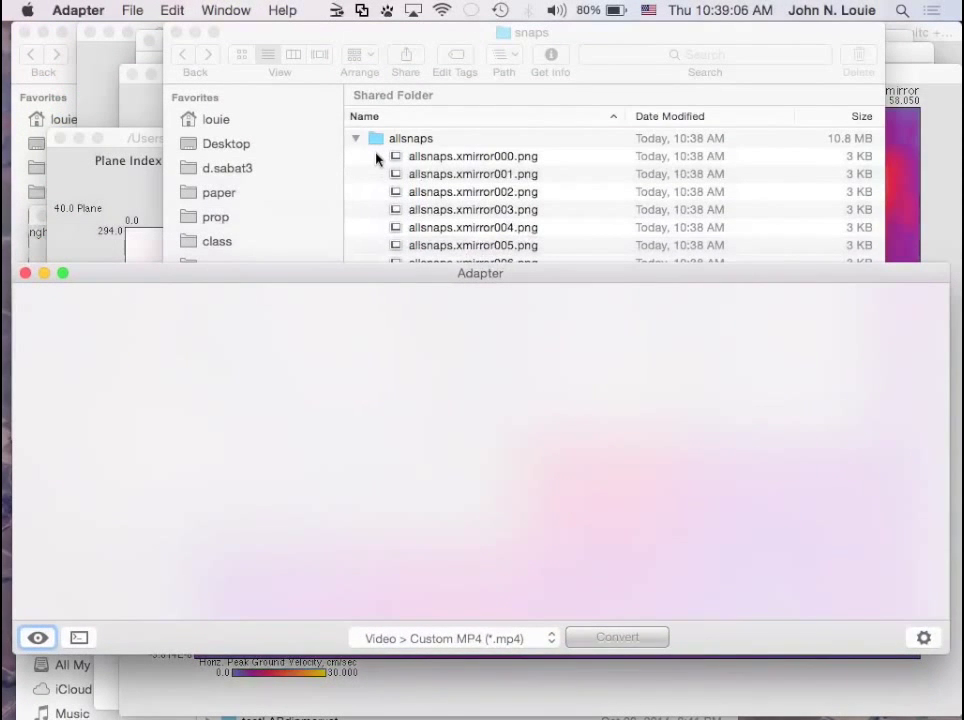
left_click_drag(377, 140, 300, 391)
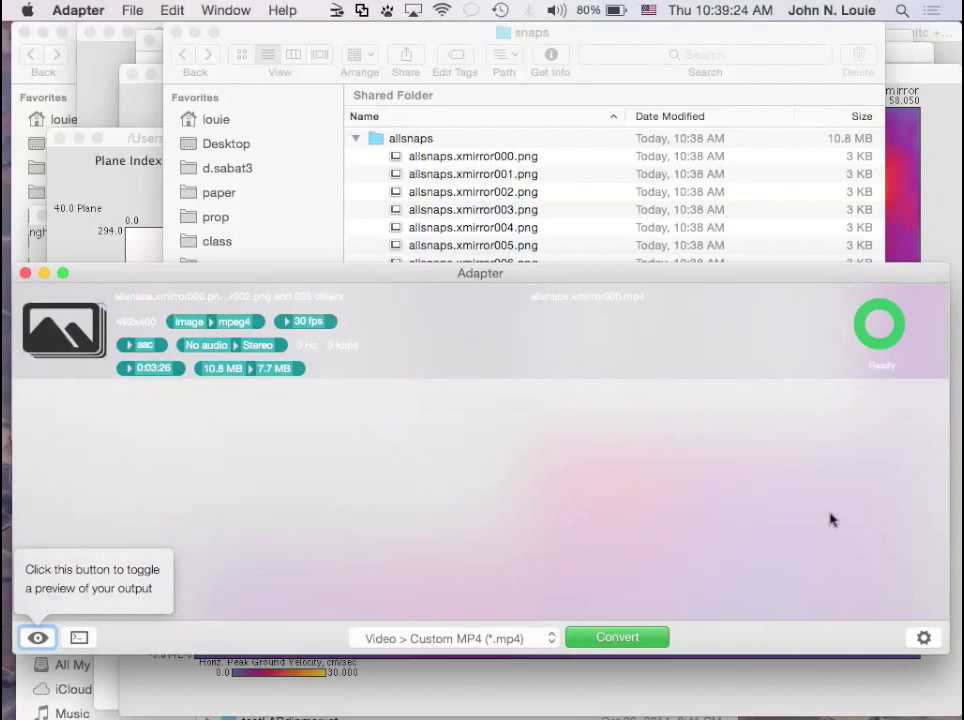
- Show the conversion settings, then resize and reposition the Adapter window so both the queue and the settings fit on screen
left_click(922, 637)
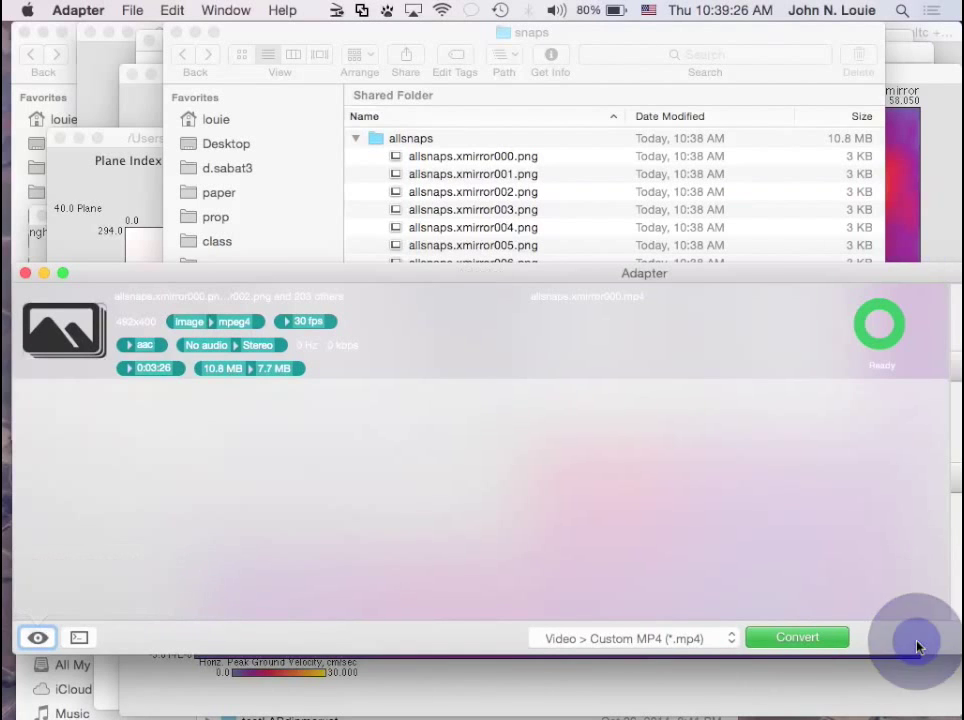
left_click_drag(798, 273, 422, 179)
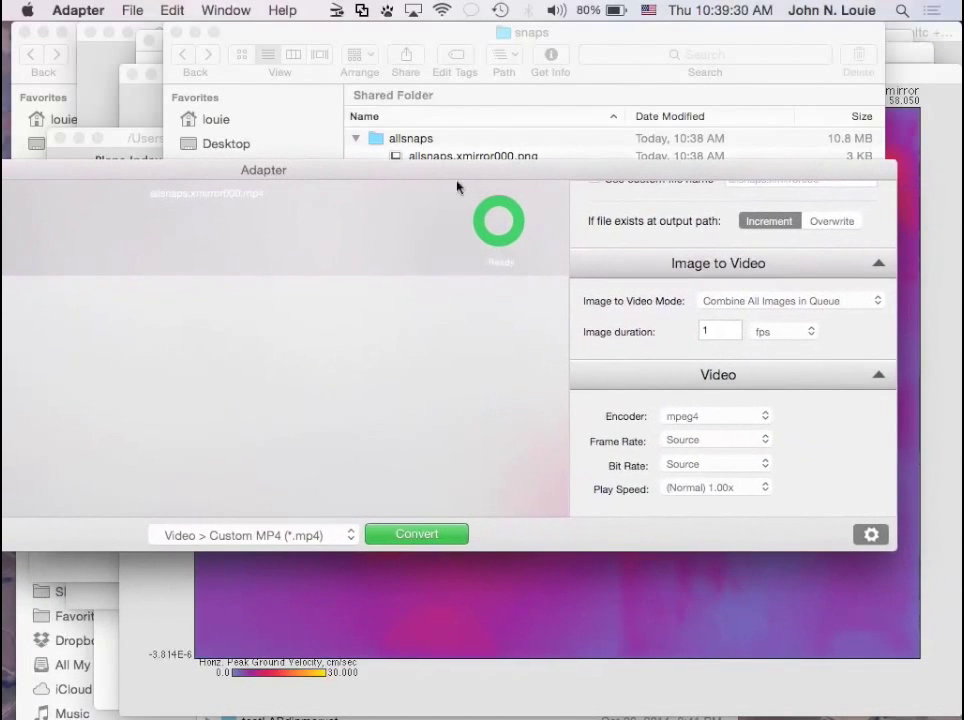
left_click_drag(897, 551, 432, 584)
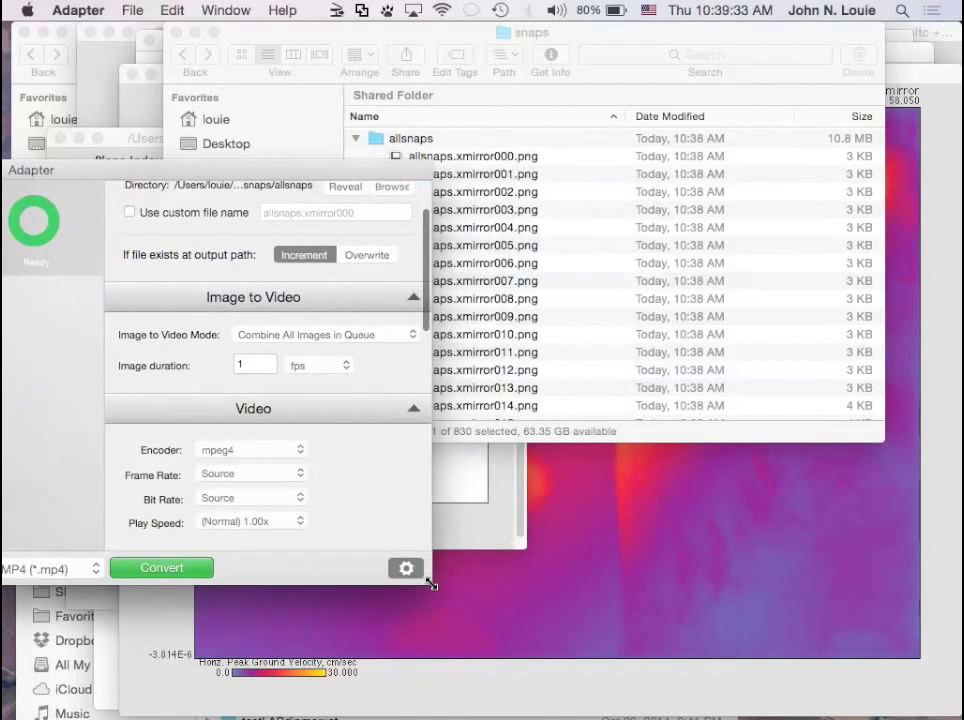
double_click(297, 176)
left_click_drag(762, 165, 770, 206)
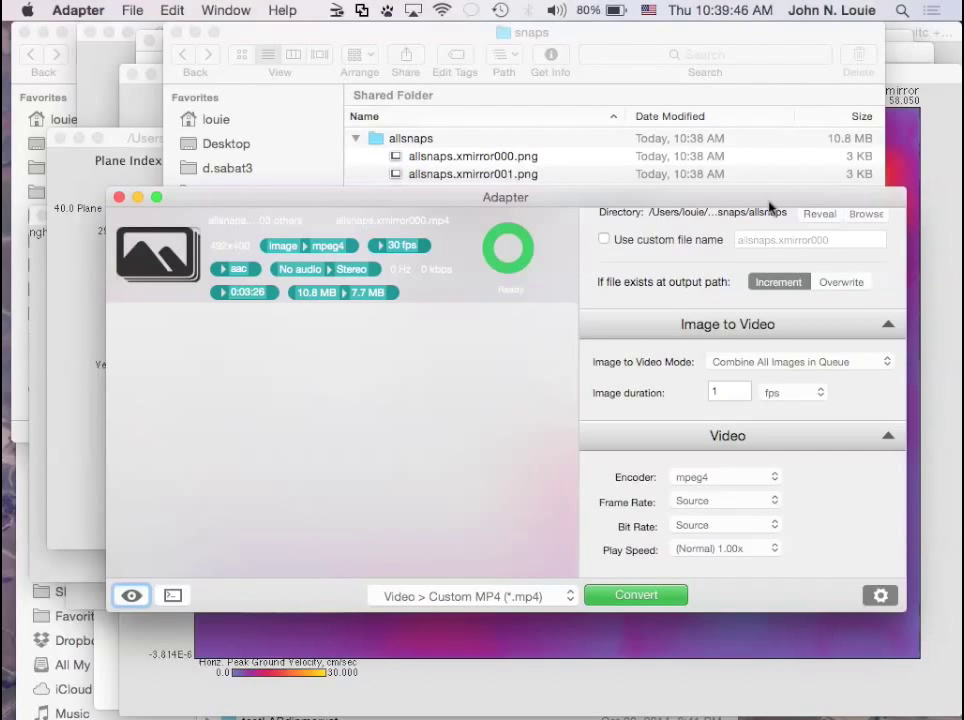
left_click(577, 374)
- Set existing output files to be overwritten and give the video the custom file name allsnaps.x
scroll(745, 405, "up", 3)
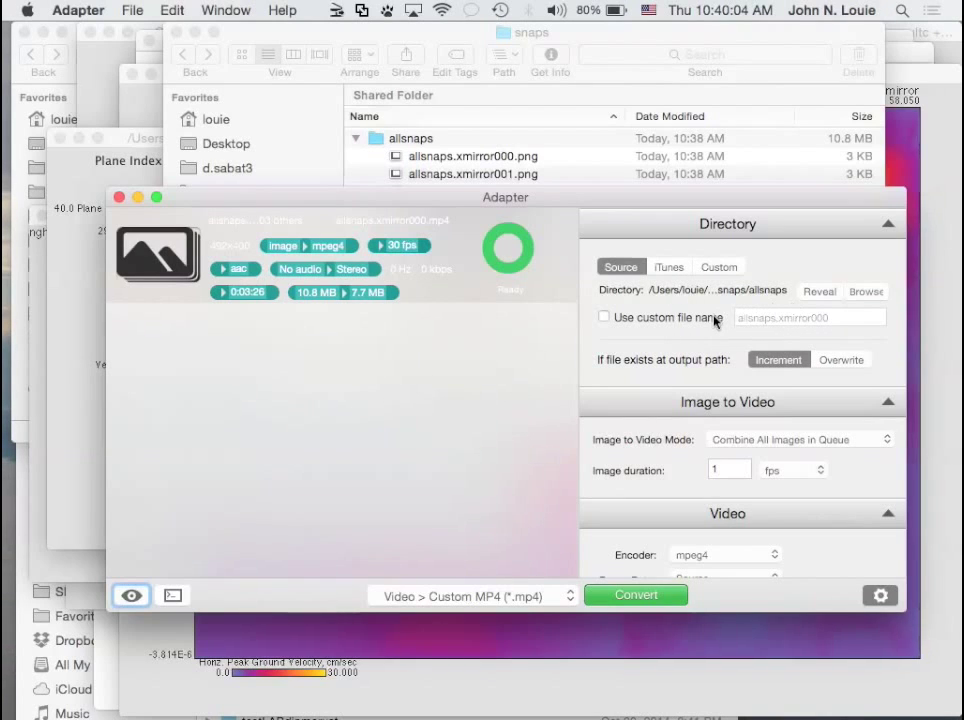
left_click(840, 366)
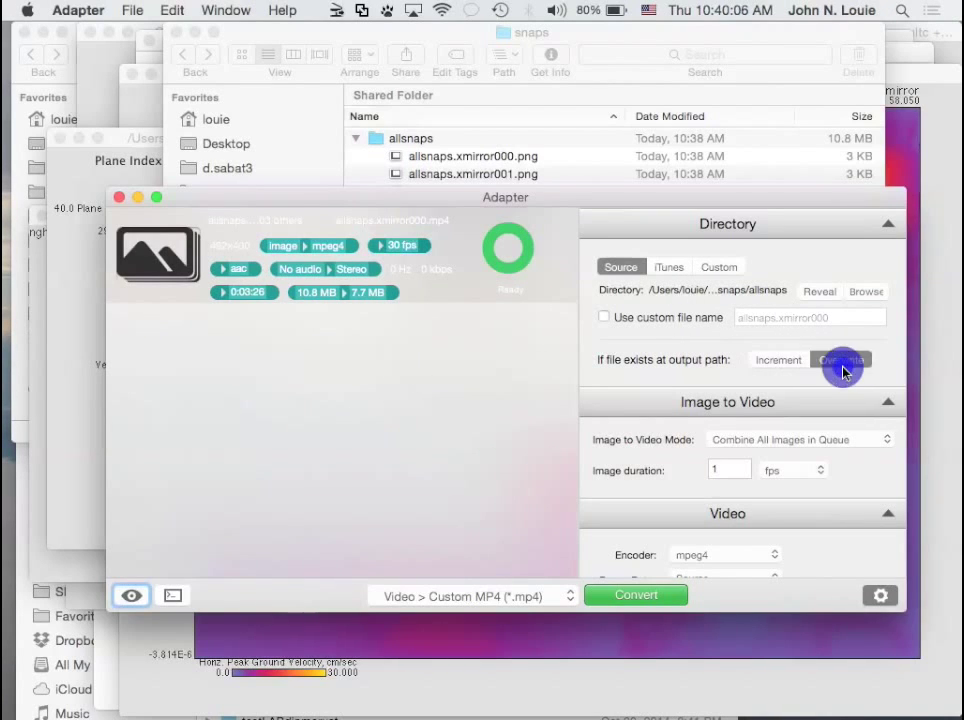
left_click(604, 318)
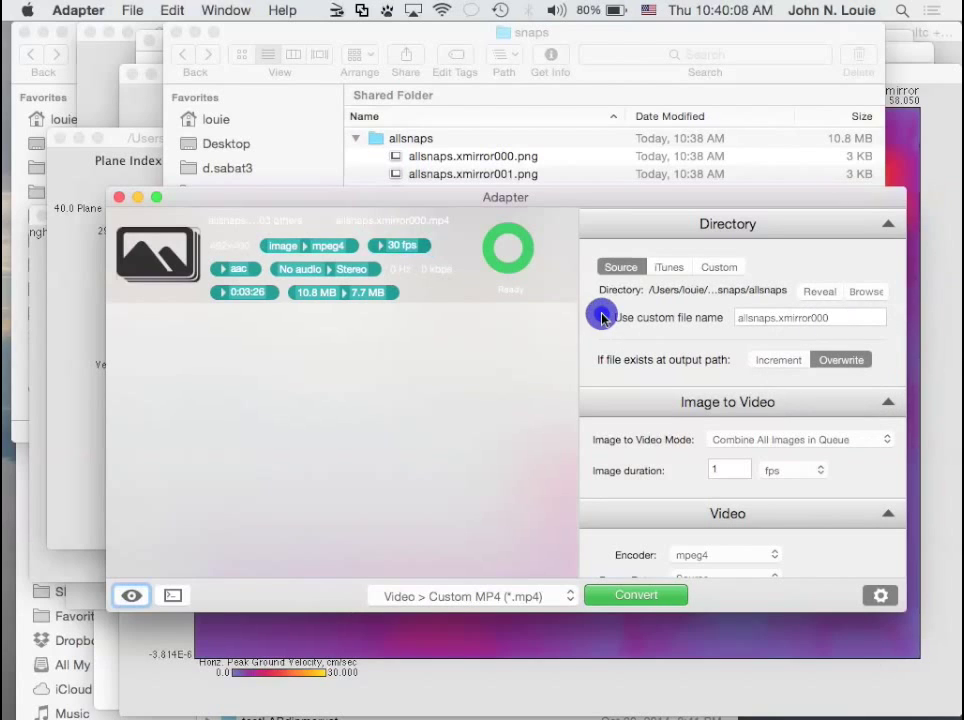
left_click(845, 318)
key("BackSpace")
key("BackSpace")
key("BackSpace")
key("BackSpace")
key("BackSpace")
key("BackSpace")
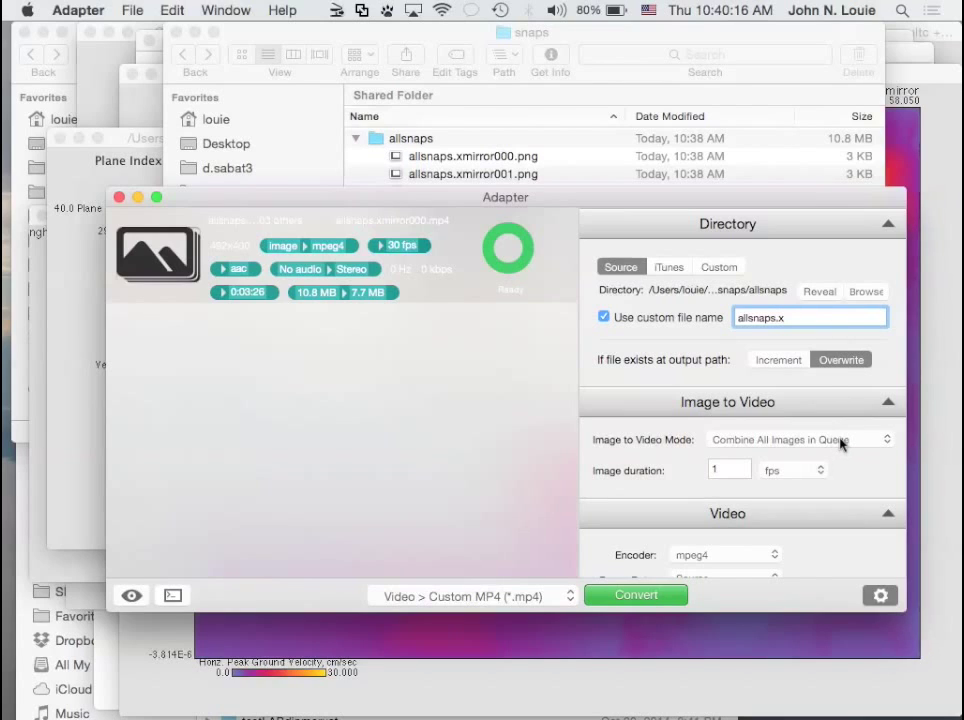
- Set the image duration to 20 fps and review the video, resolution, audio and layer settings
left_click(732, 469)
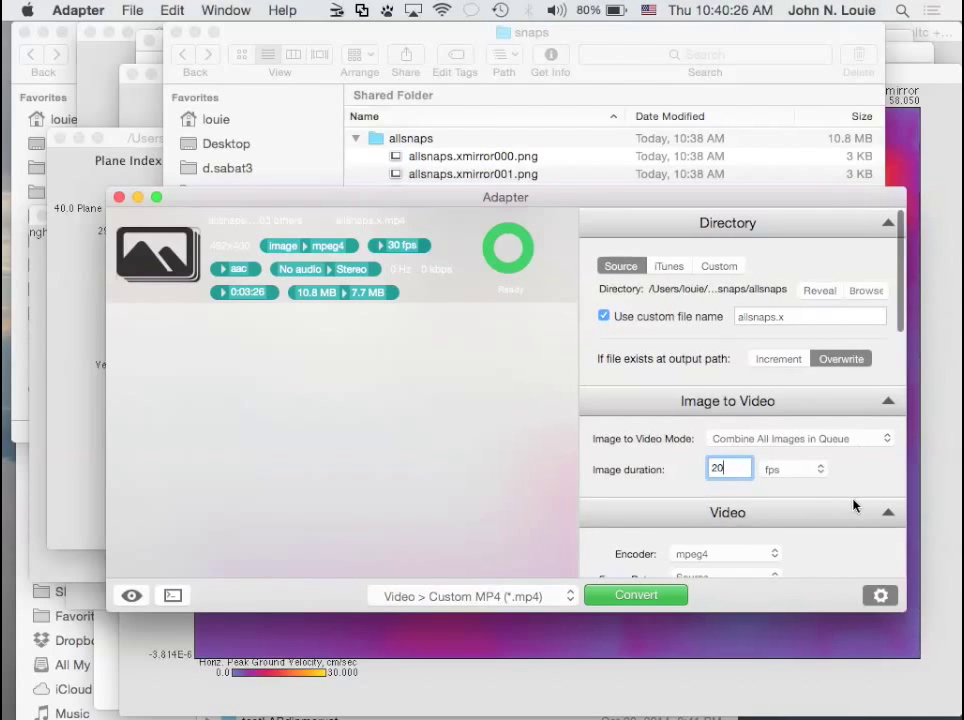
scroll(856, 502, "down", 5)
scroll(856, 502, "down", 1)
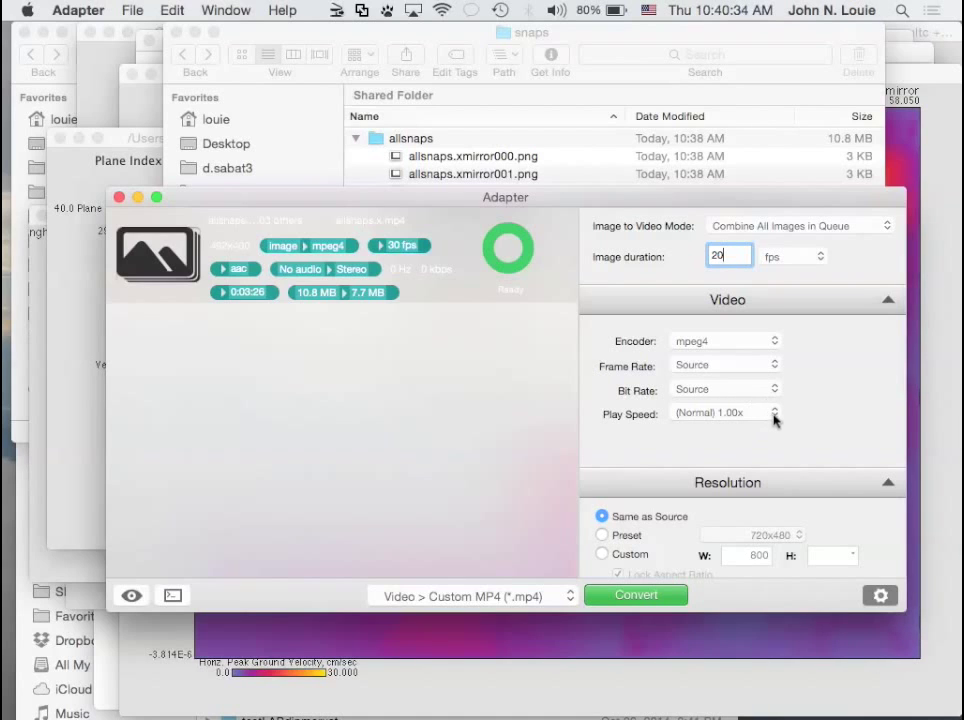
scroll(811, 468, "down", 6)
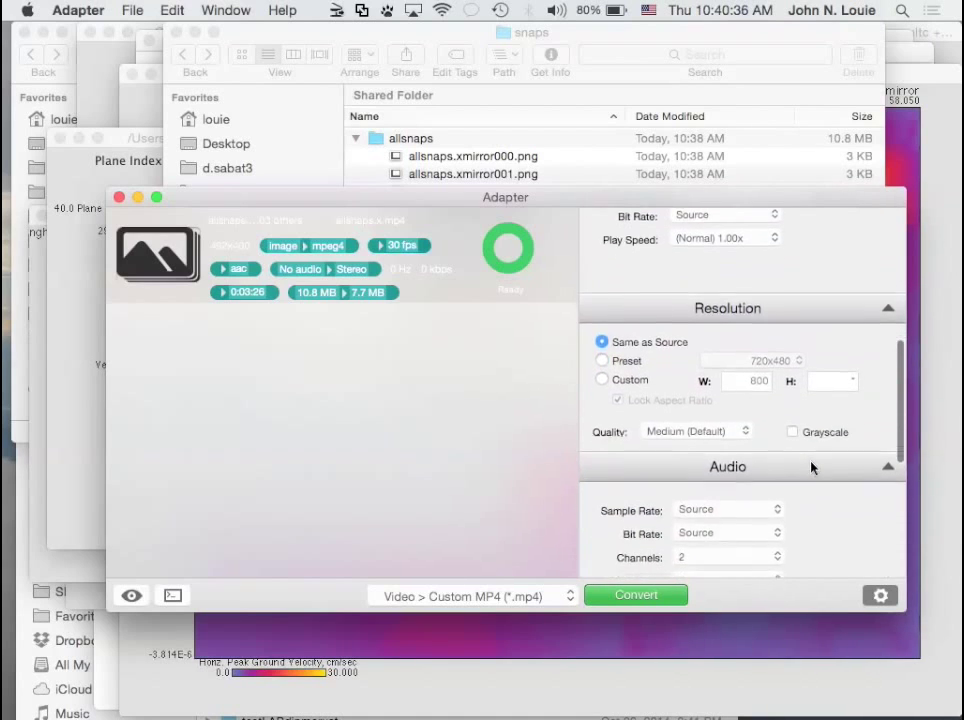
scroll(811, 468, "down", 2)
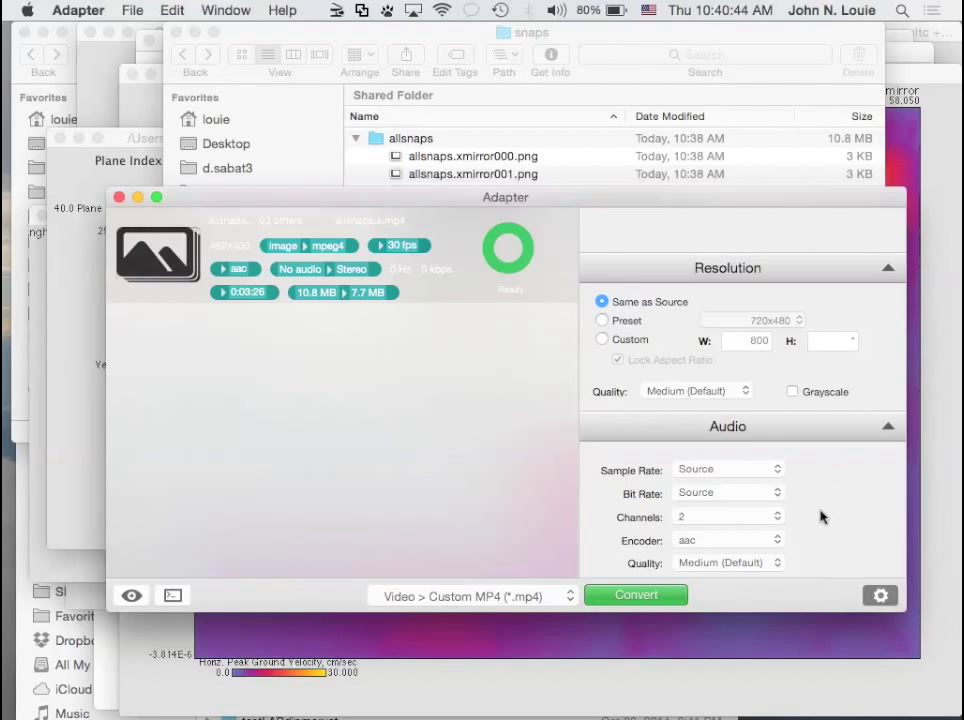
scroll(820, 516, "down", 4)
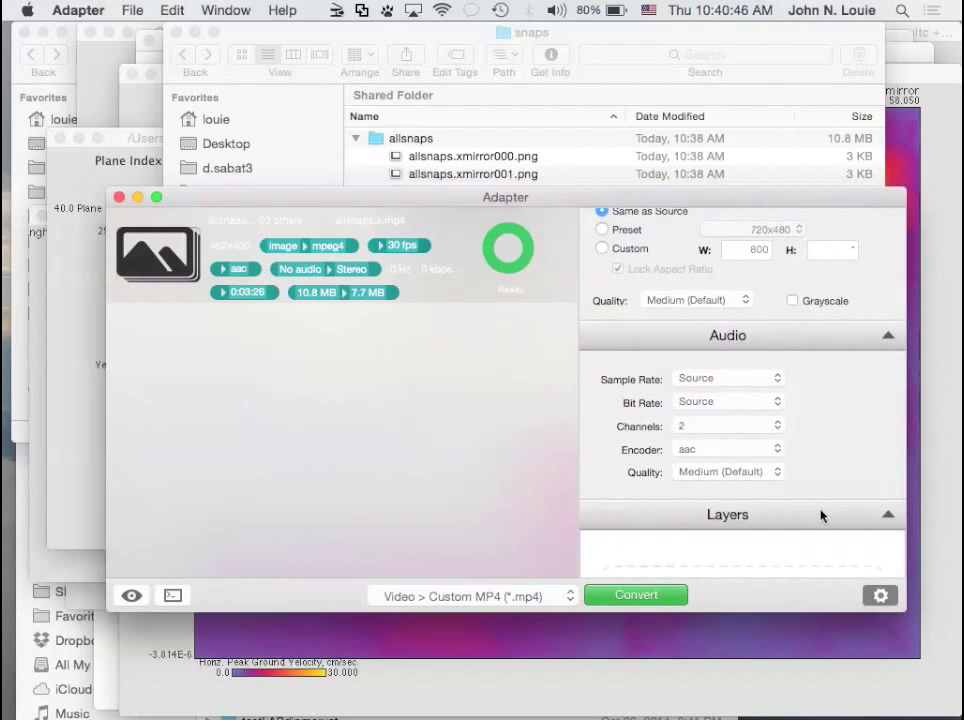
scroll(820, 516, "down", 2)
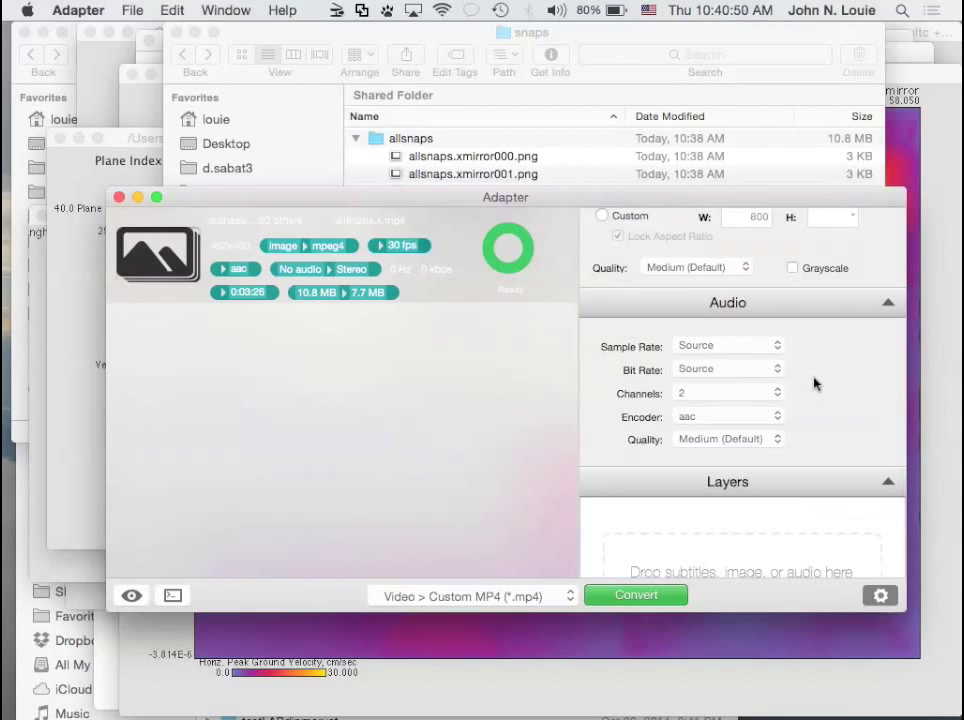
scroll(809, 411, "up", 10)
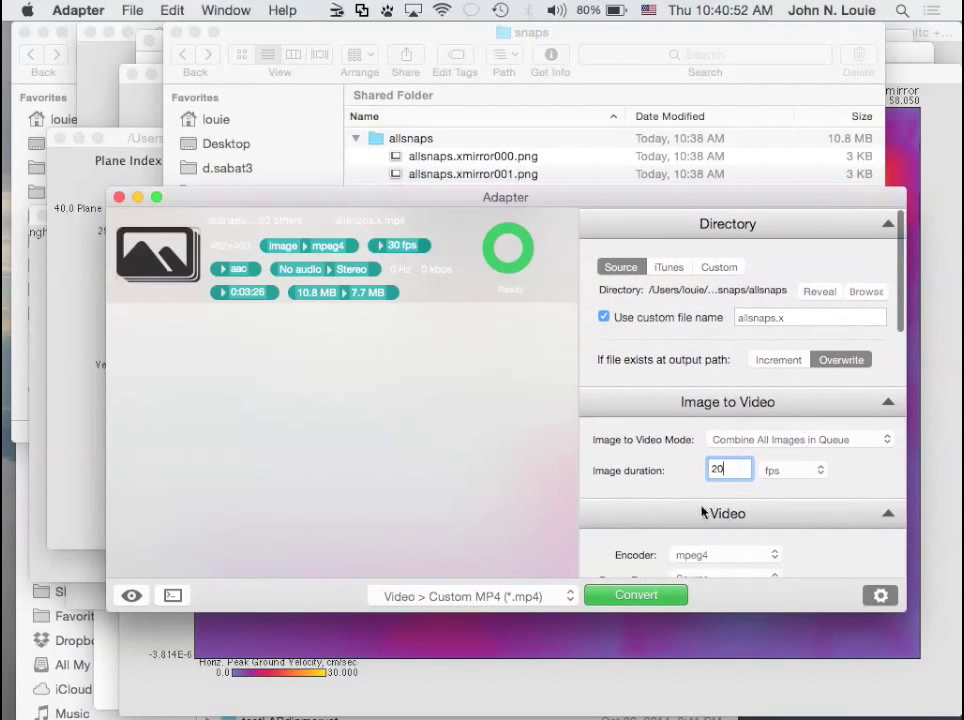
- Convert the queued images to a custom MP4 video and open the resulting allsnaps.x.mp4 from the allsnaps folder
left_click(657, 596)
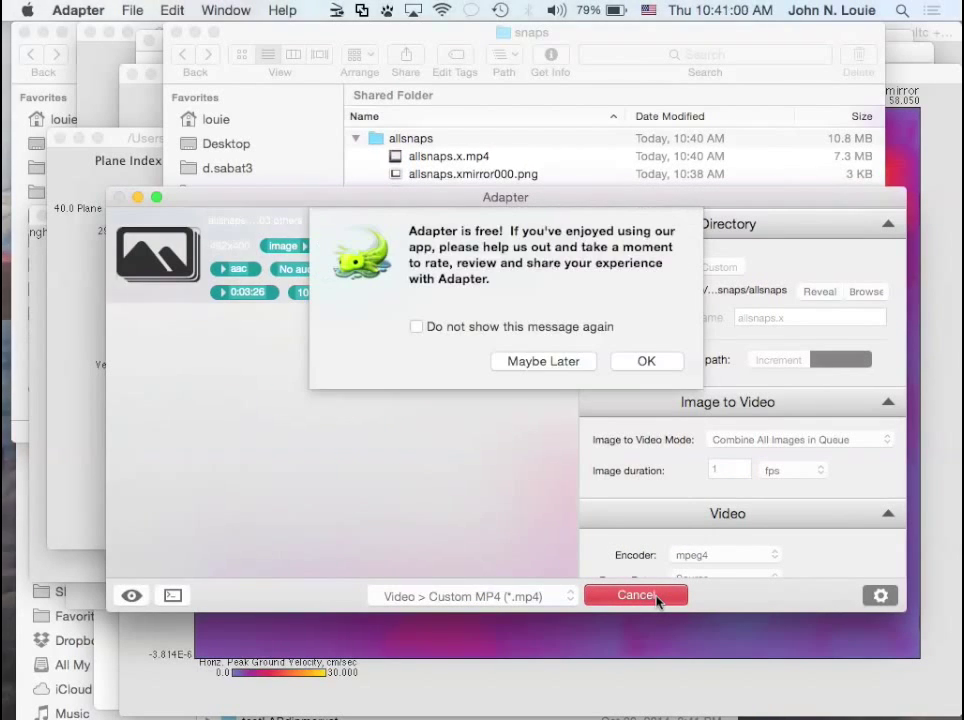
left_click(538, 365)
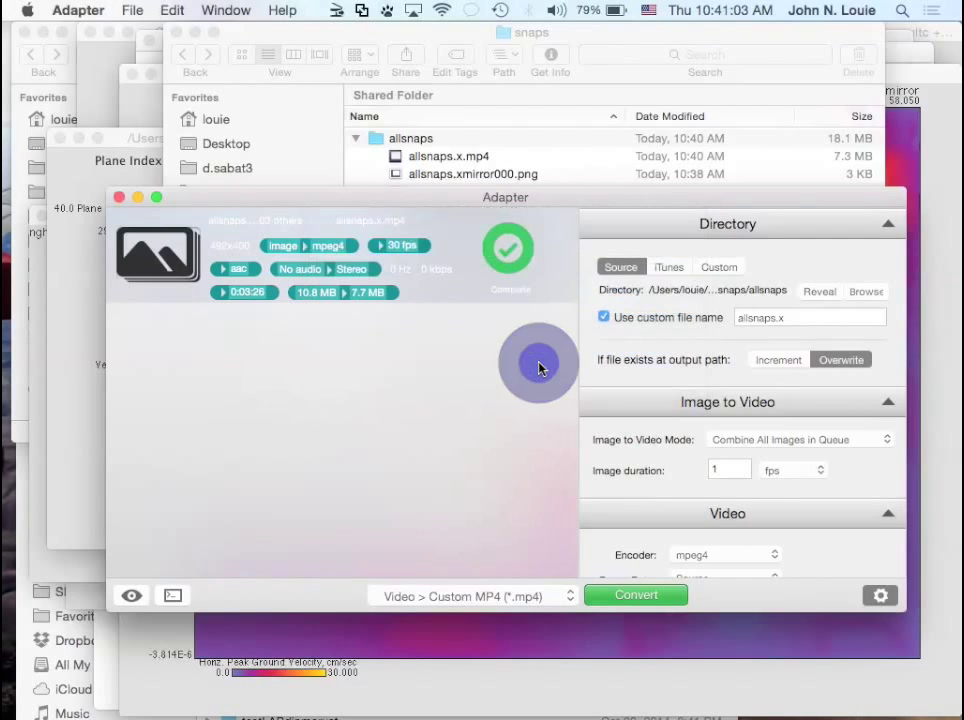
left_click(437, 28)
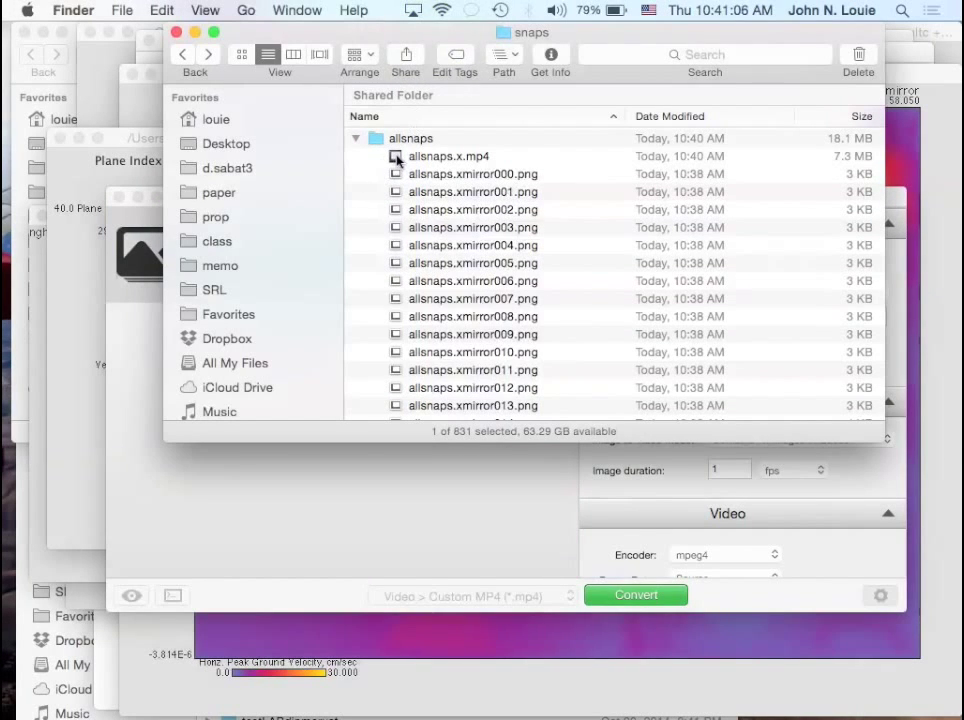
double_click(397, 158)
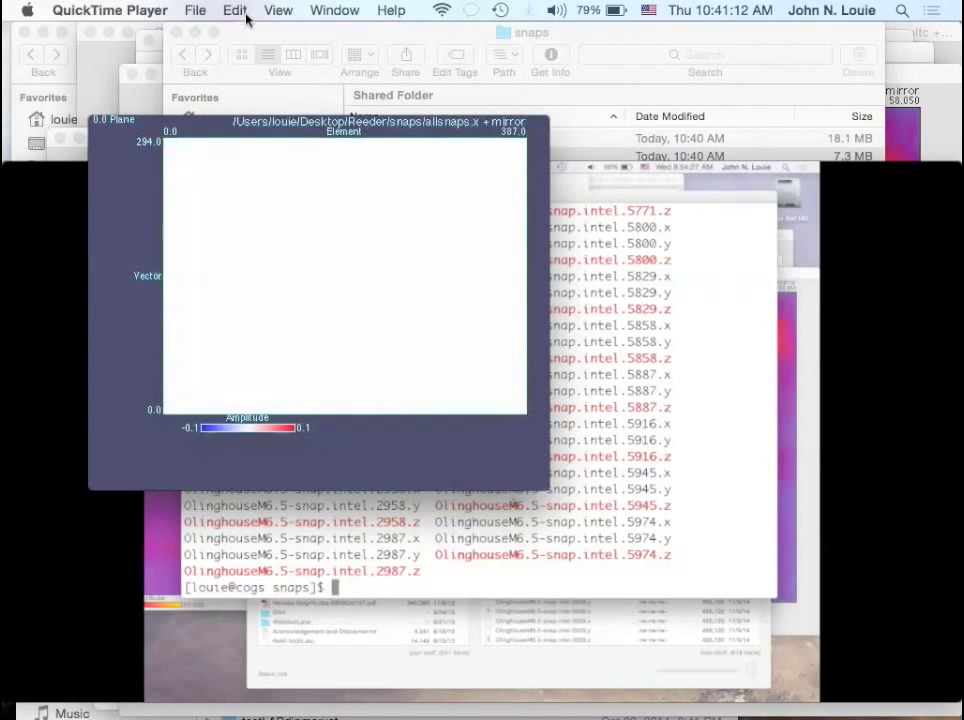
- Display the allsnaps.x.mp4 movie in full screen in QuickTime Player
left_click(277, 10)
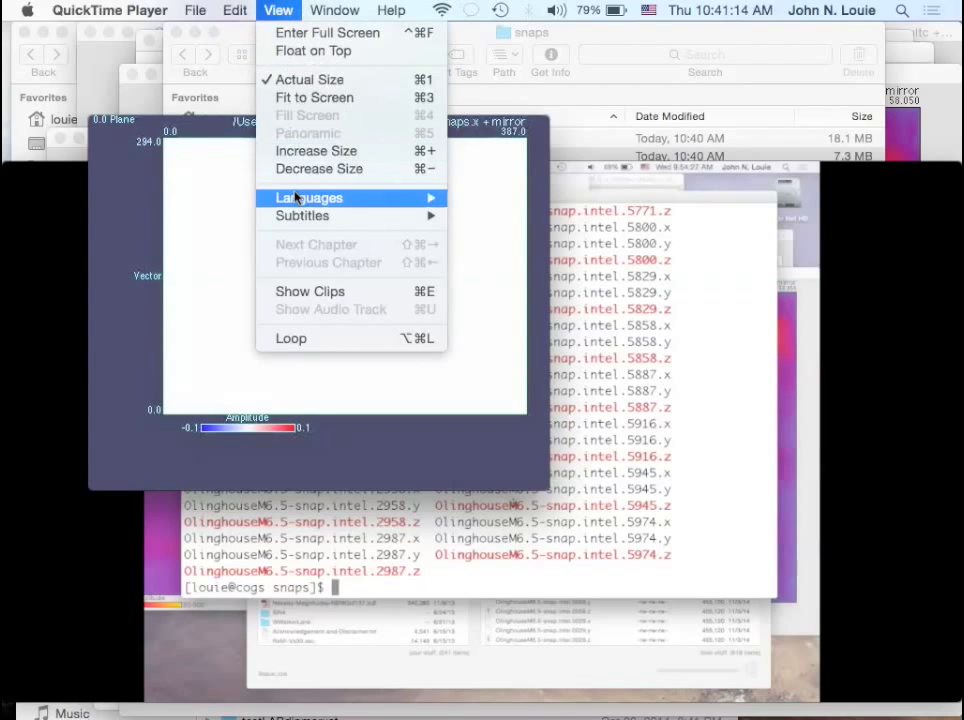
mouse_move(232, 9)
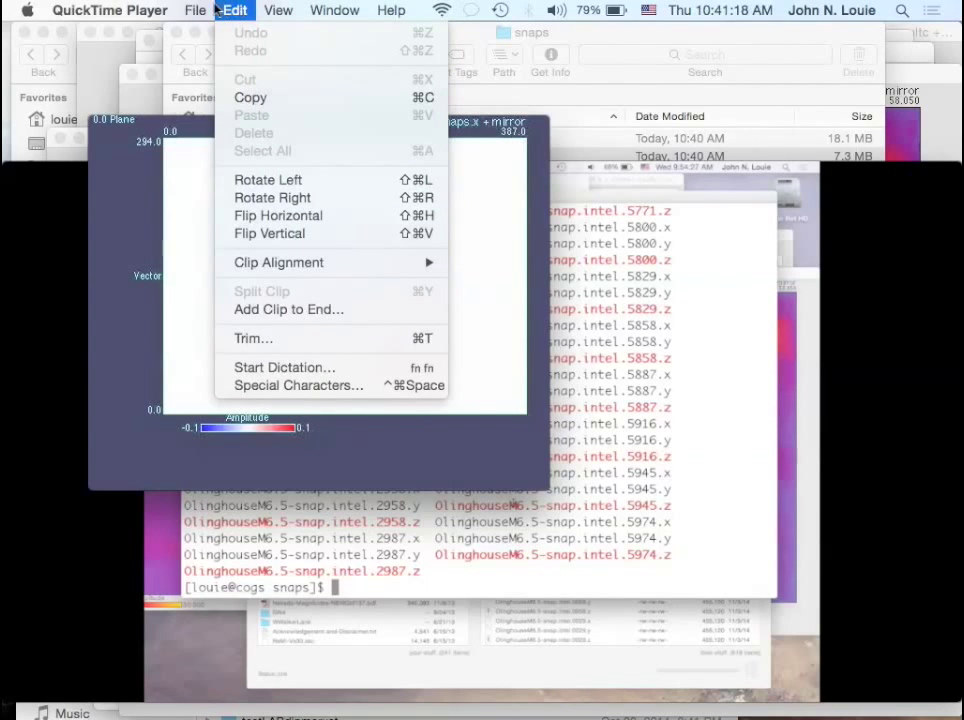
mouse_move(199, 11)
mouse_move(276, 10)
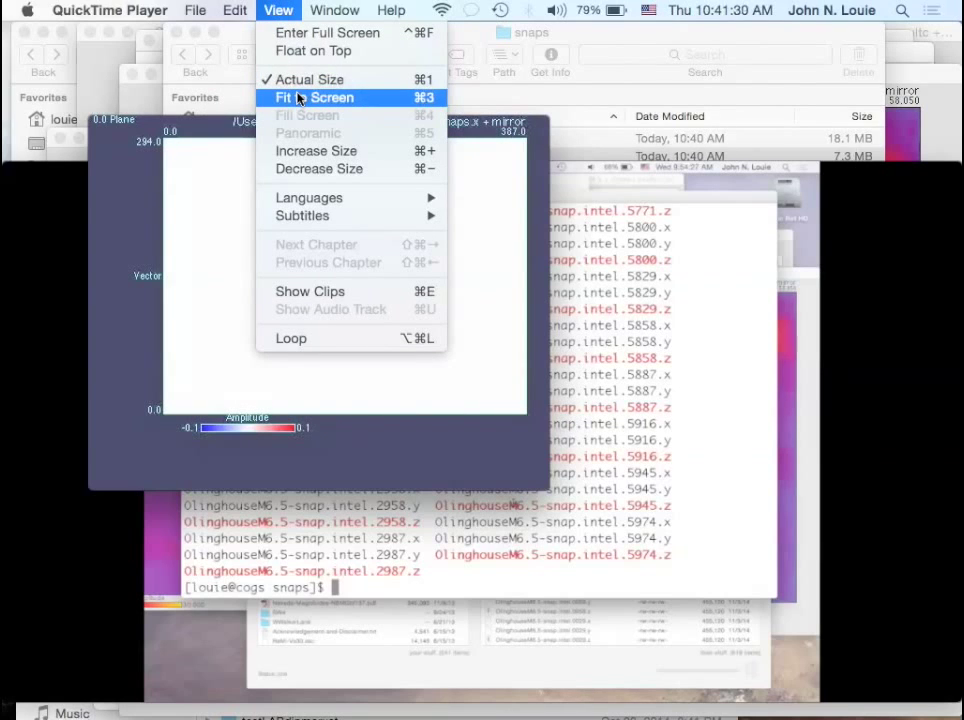
left_click(316, 36)
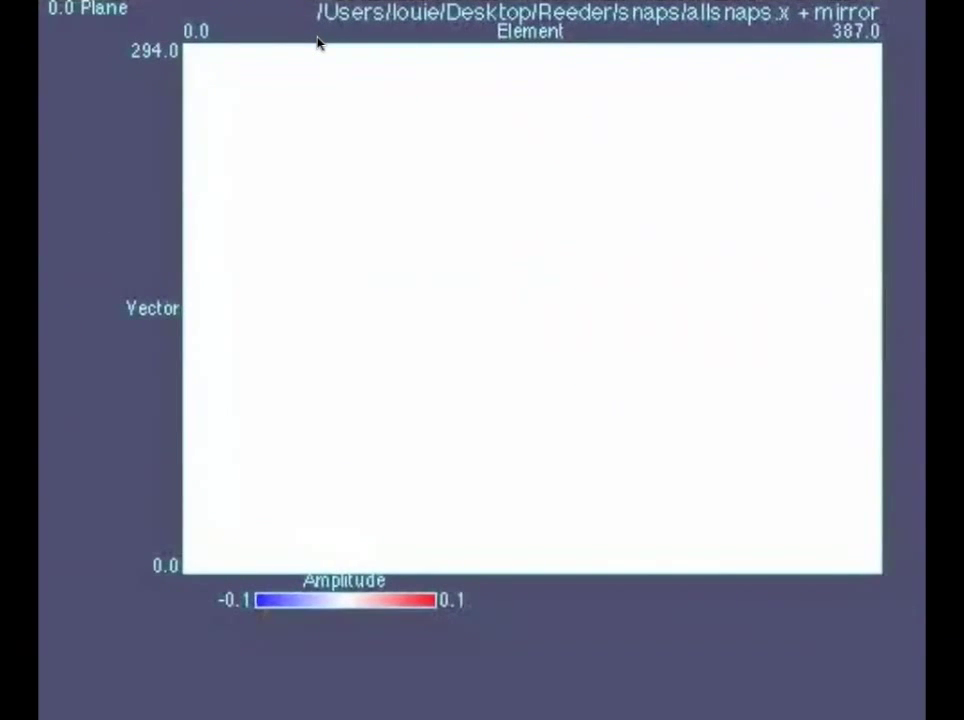
- Play the full-screen allsnaps.x.mp4 wave animation, pause it, and scrub ahead to view the movie's remaining frames
mouse_move(118, 172)
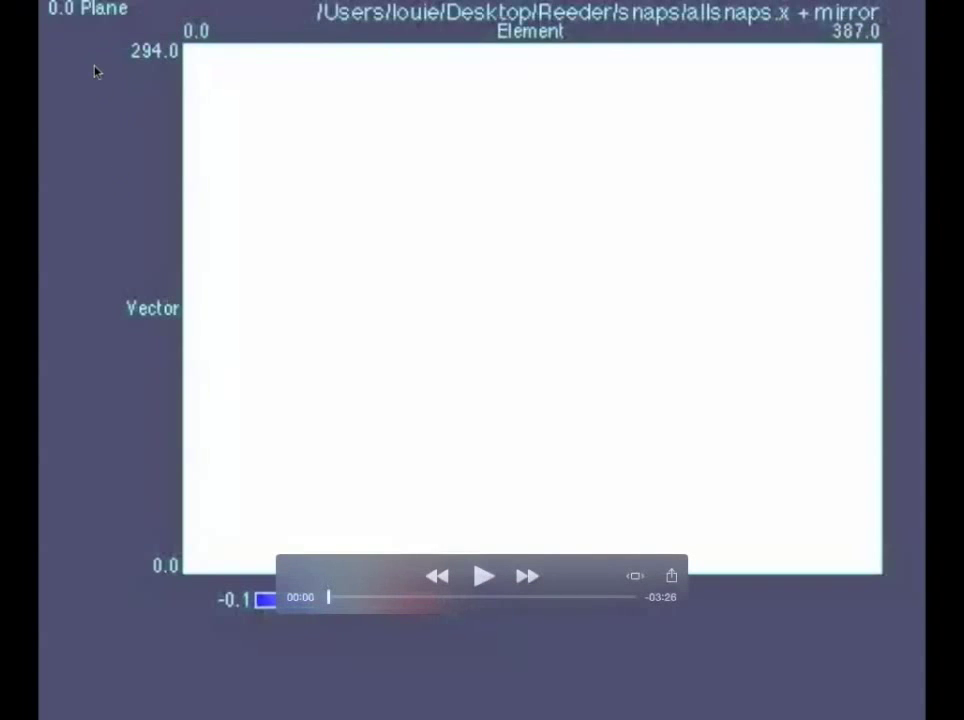
key("space")
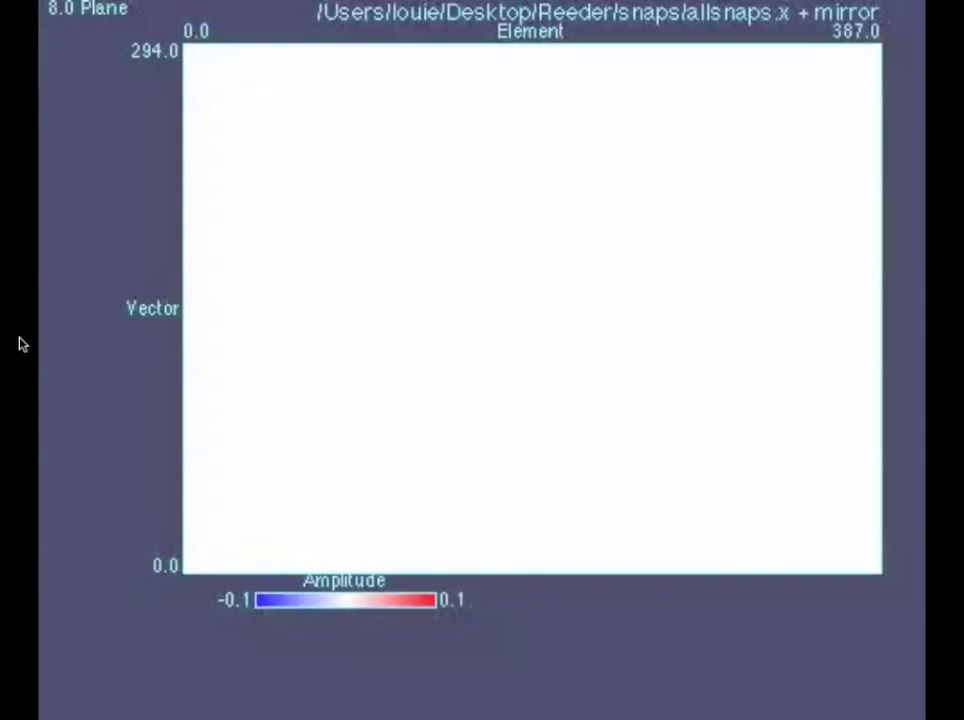
mouse_move(348, 532)
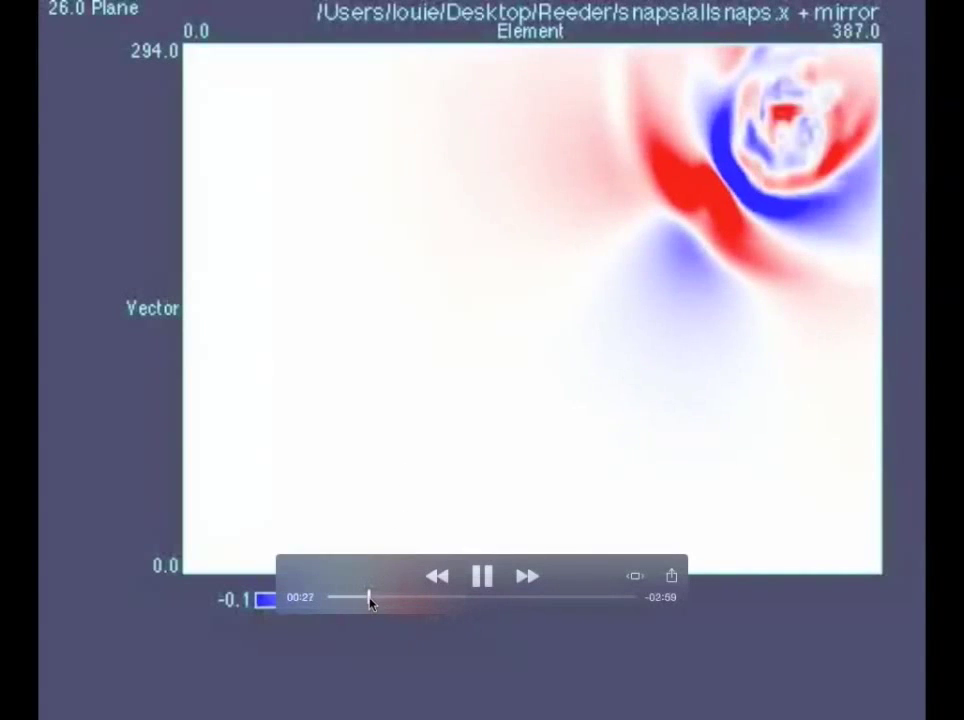
left_click(470, 580)
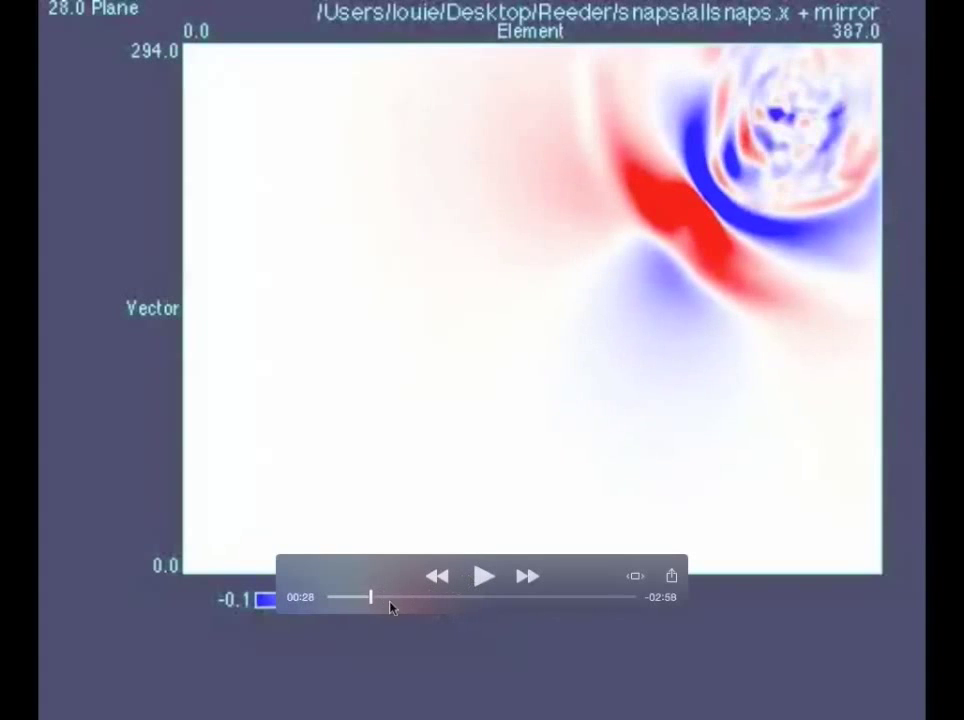
left_click_drag(371, 600, 565, 618)
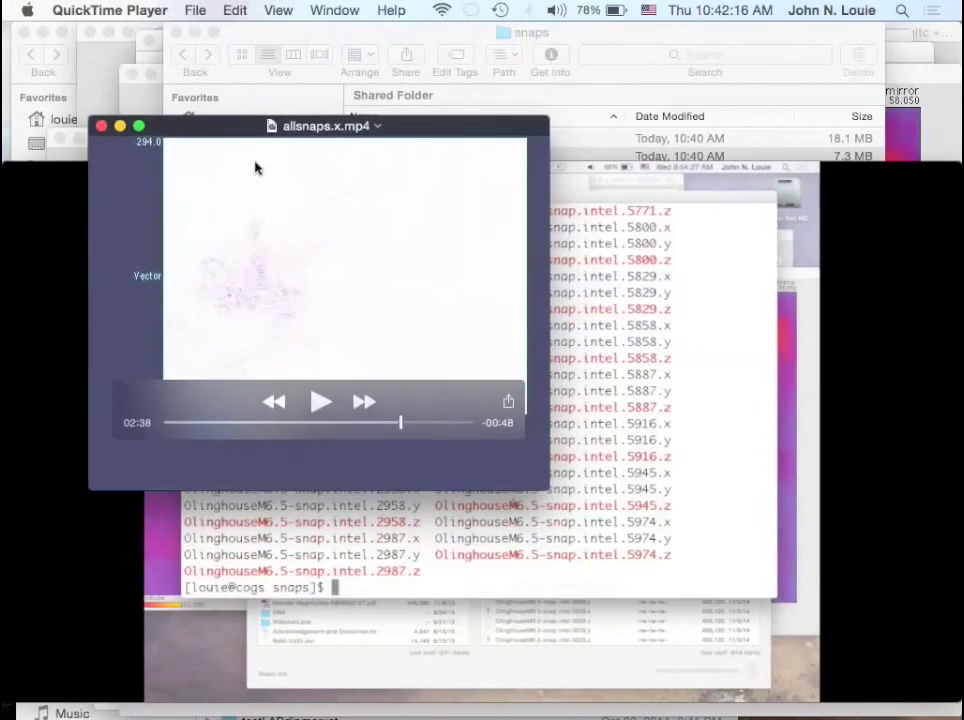
- Close the allsnaps.x.mp4 movie and the Part 5 Nevada ShakeZoning tutorial video in QuickTime Player
mouse_move(103, 130)
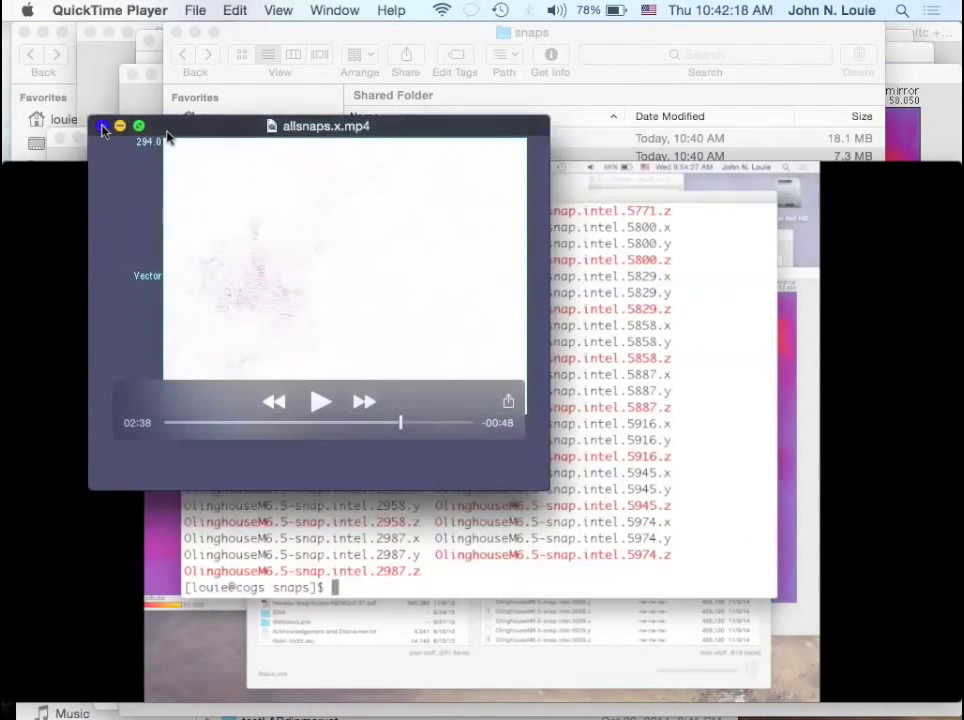
left_click(103, 127)
mouse_move(840, 280)
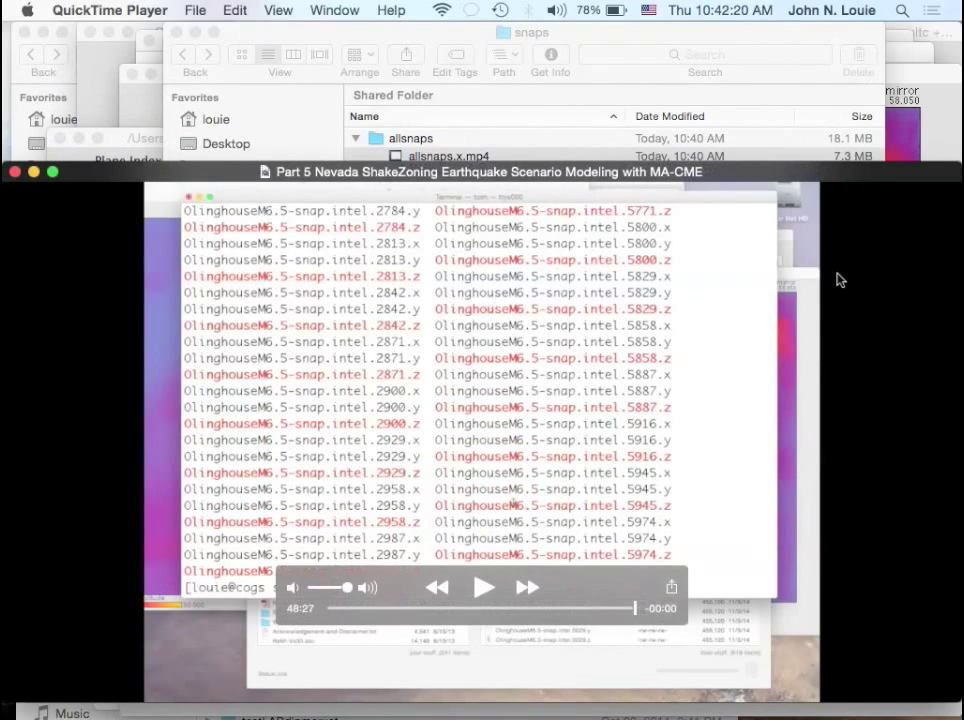
left_click(15, 173)
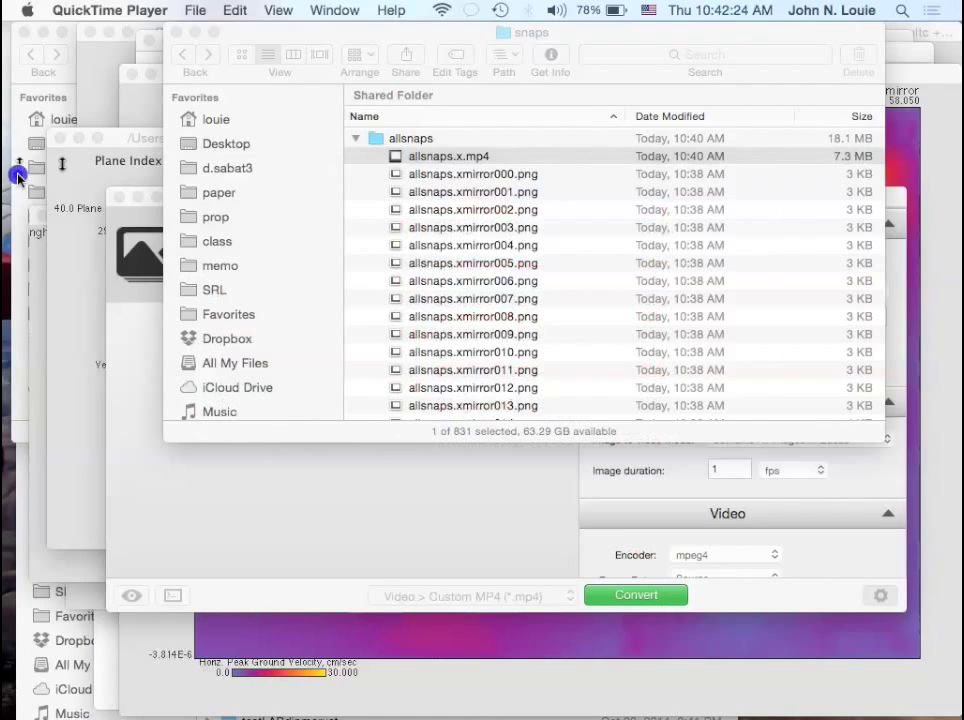
- In Adapter, set the image duration to 20 fps, reconvert the queued images to MP4, and dismiss the review request and its web page
left_click(441, 527)
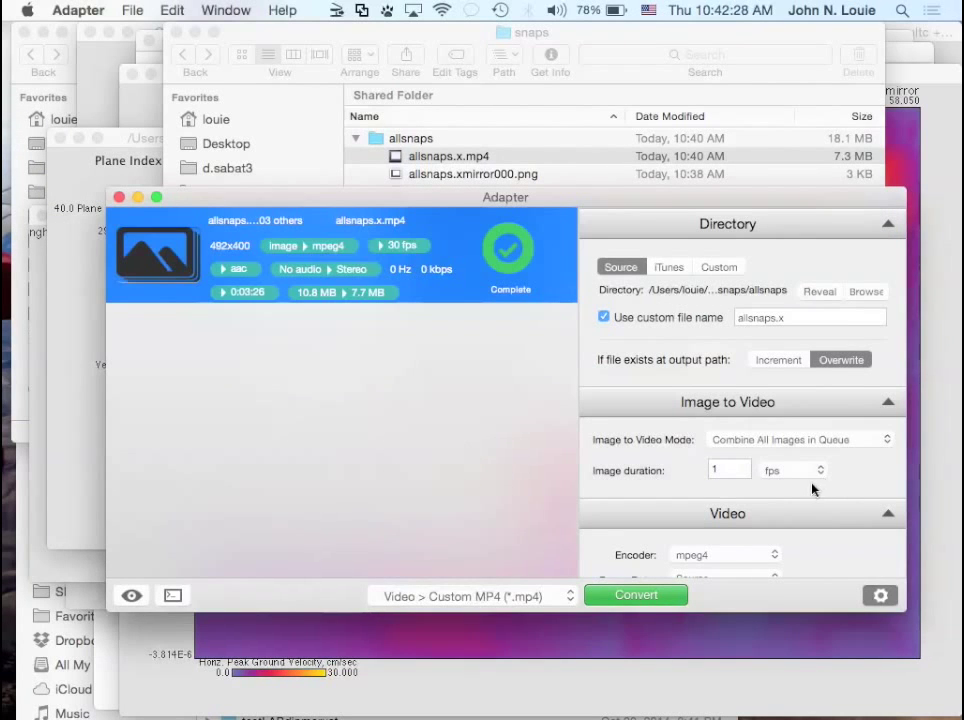
left_click(725, 468)
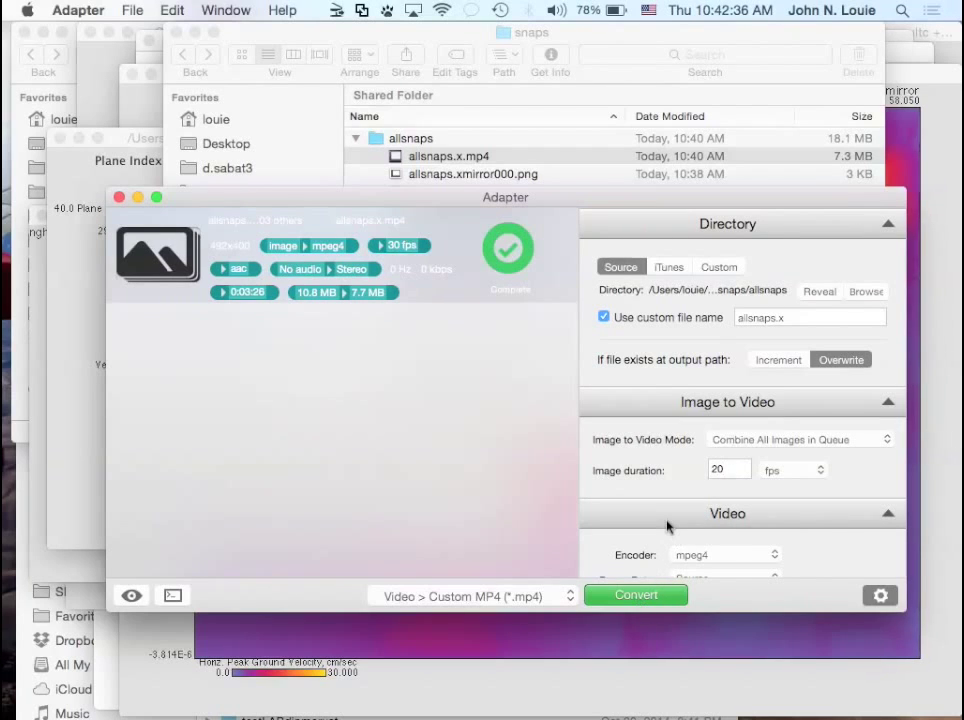
left_click(646, 600)
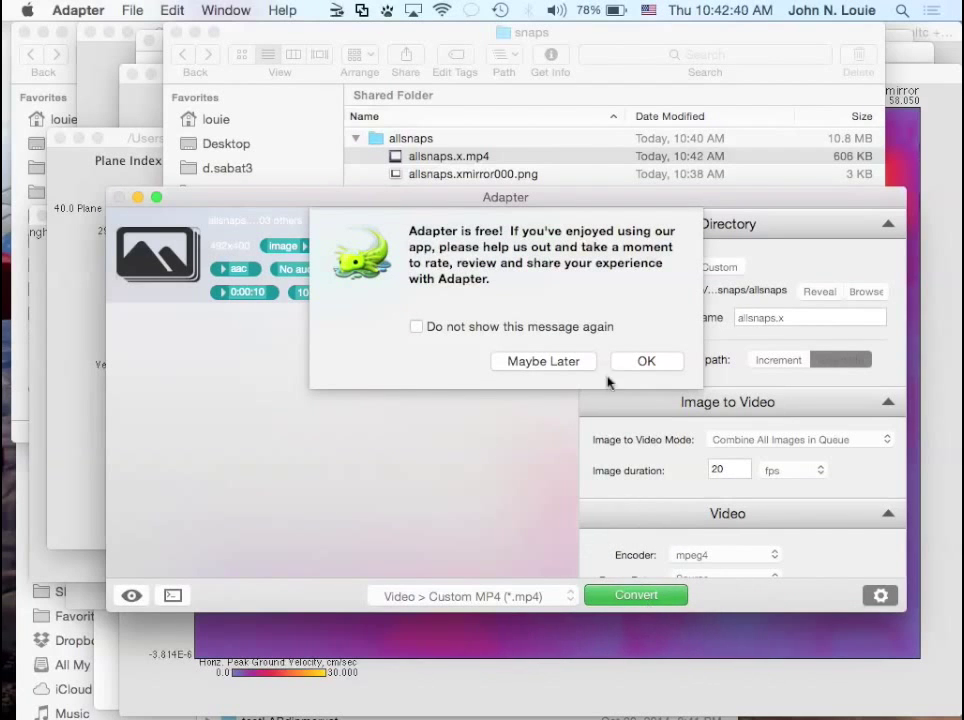
left_click(637, 366)
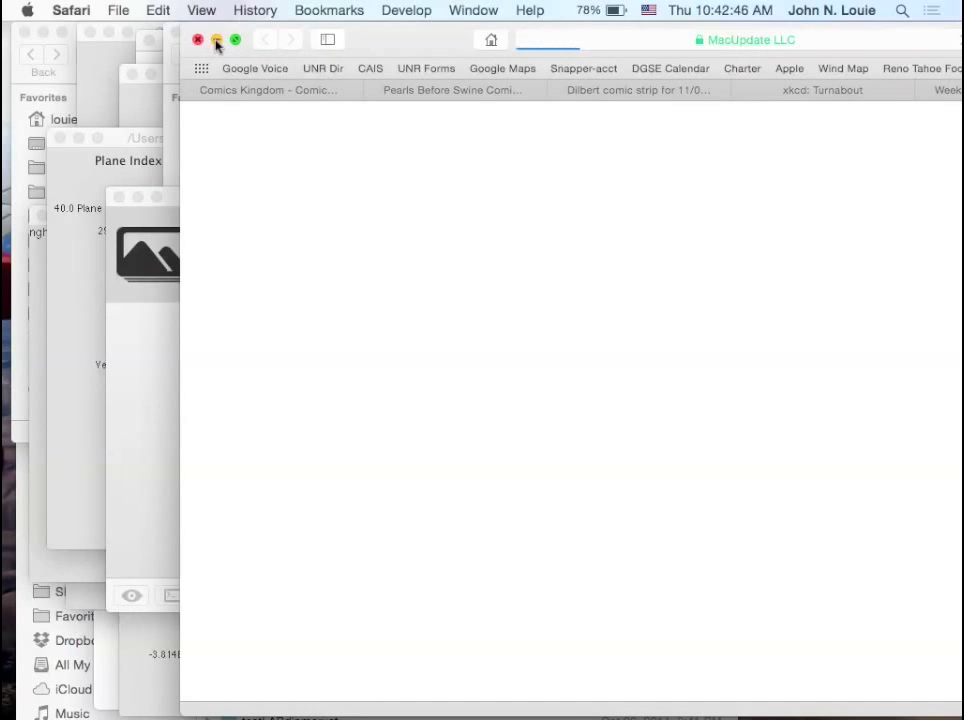
left_click(216, 41)
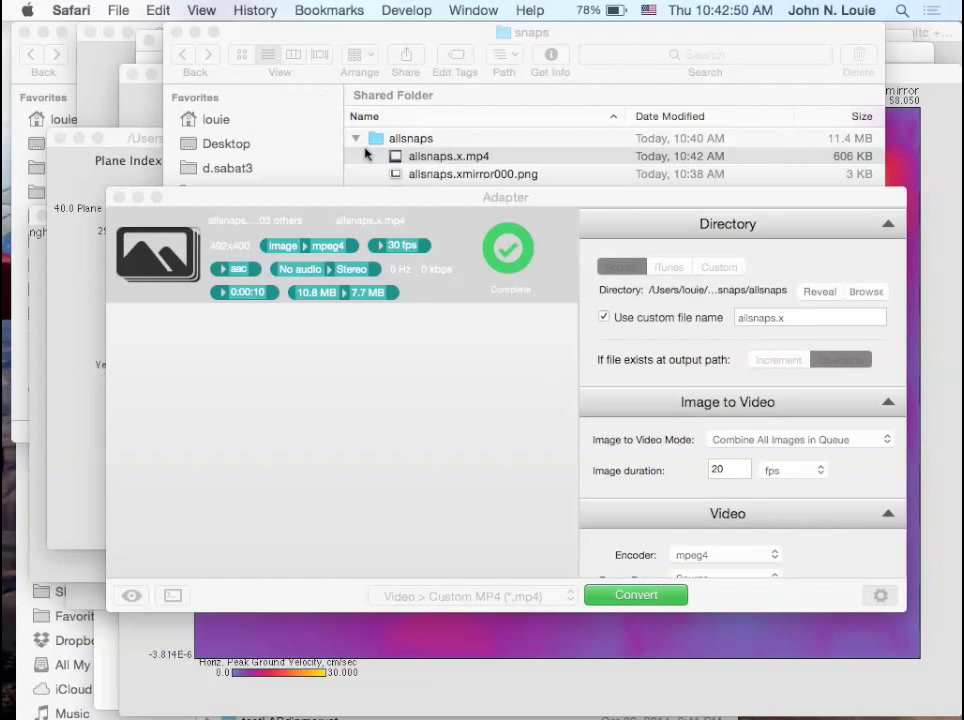
- Open the reconverted allsnaps.x.mp4 from the allsnaps folder and play it in QuickTime Player
left_click(421, 164)
left_click(405, 158)
double_click(395, 158)
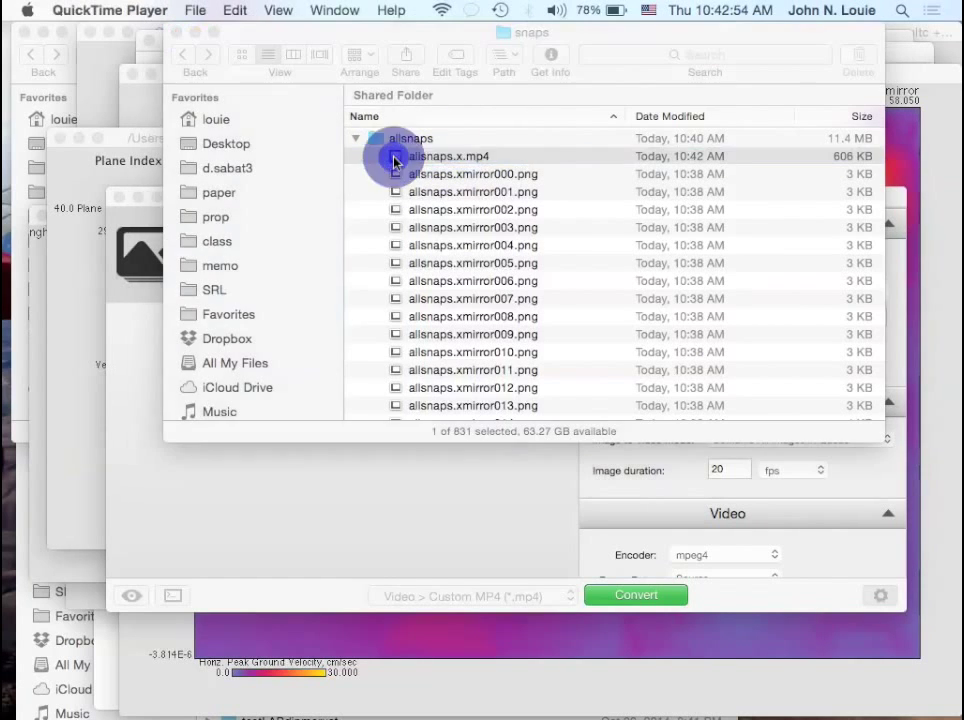
left_click(295, 382)
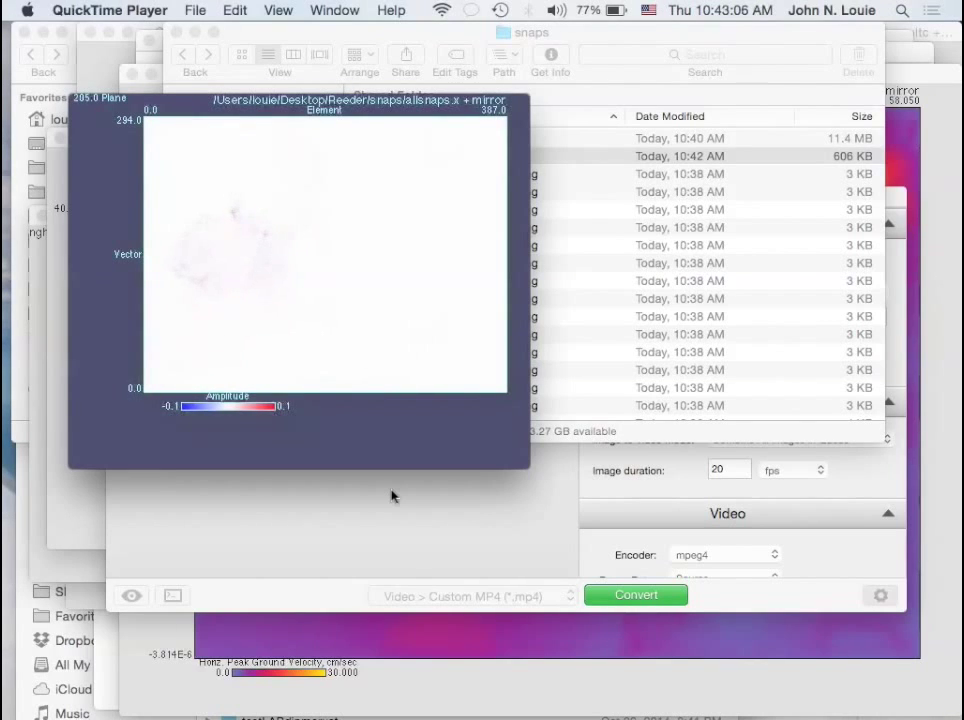
- Scrub back through the end of the allsnaps.x.mp4 animation and replay the movie
mouse_move(394, 282)
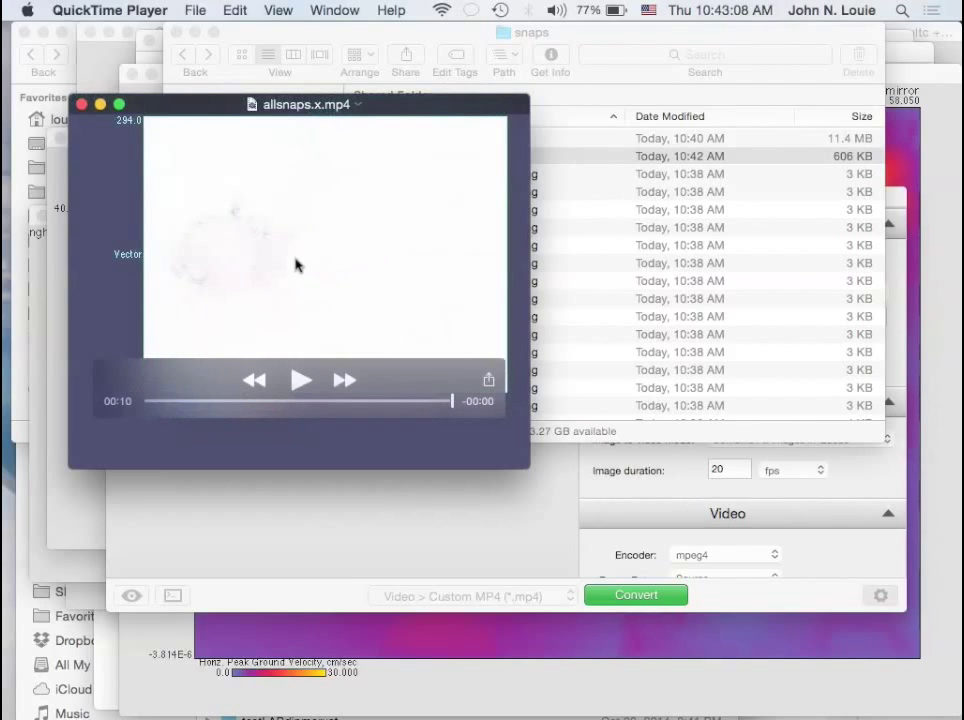
left_click_drag(450, 402, 404, 410)
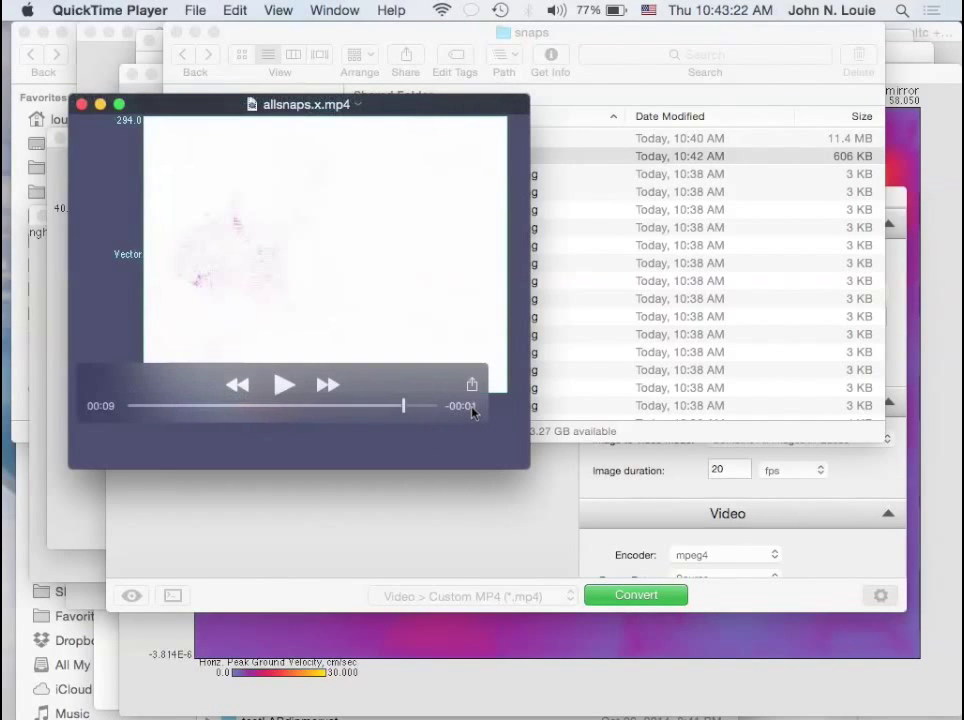
left_click(280, 390)
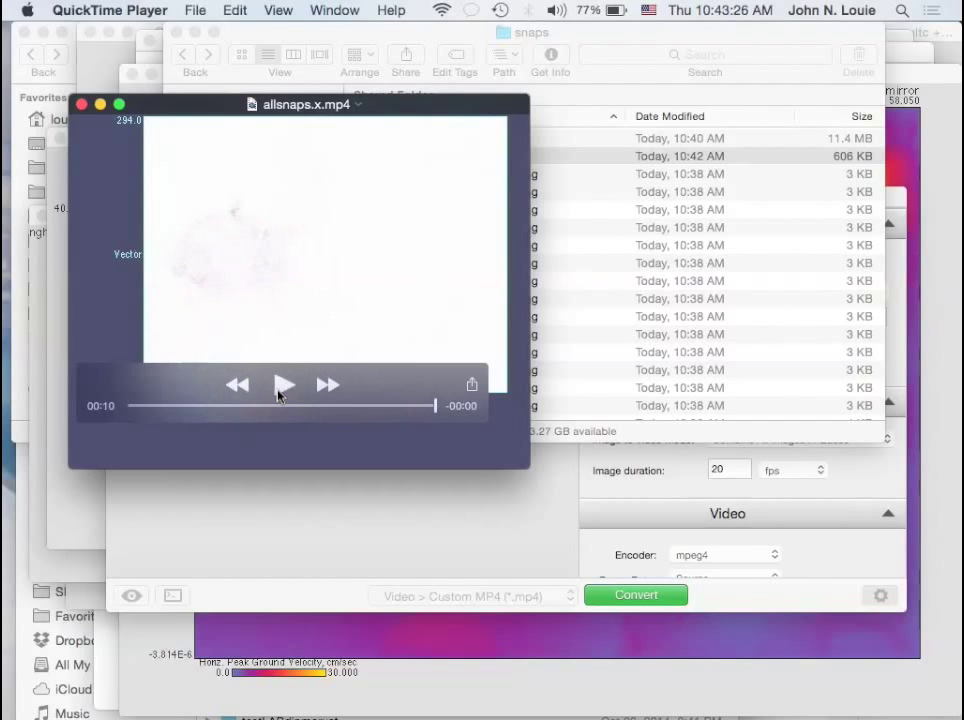
left_click(280, 390)
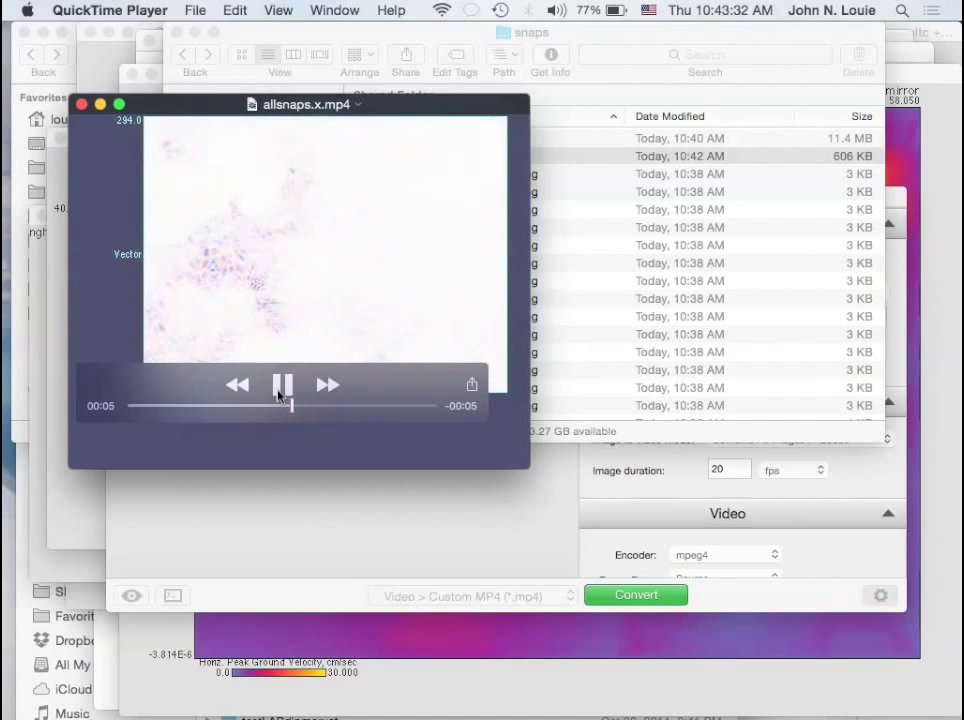
left_click(280, 390)
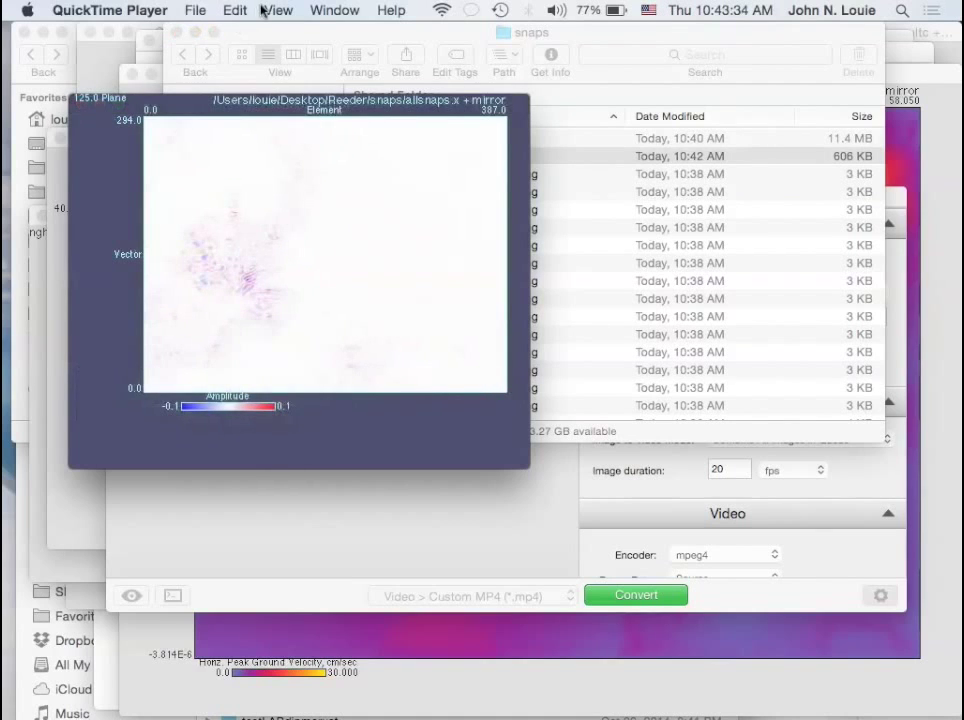
- View the allsnaps.x.mp4 movie in full screen, then leave full screen and close the movie
left_click(232, 12)
mouse_move(278, 12)
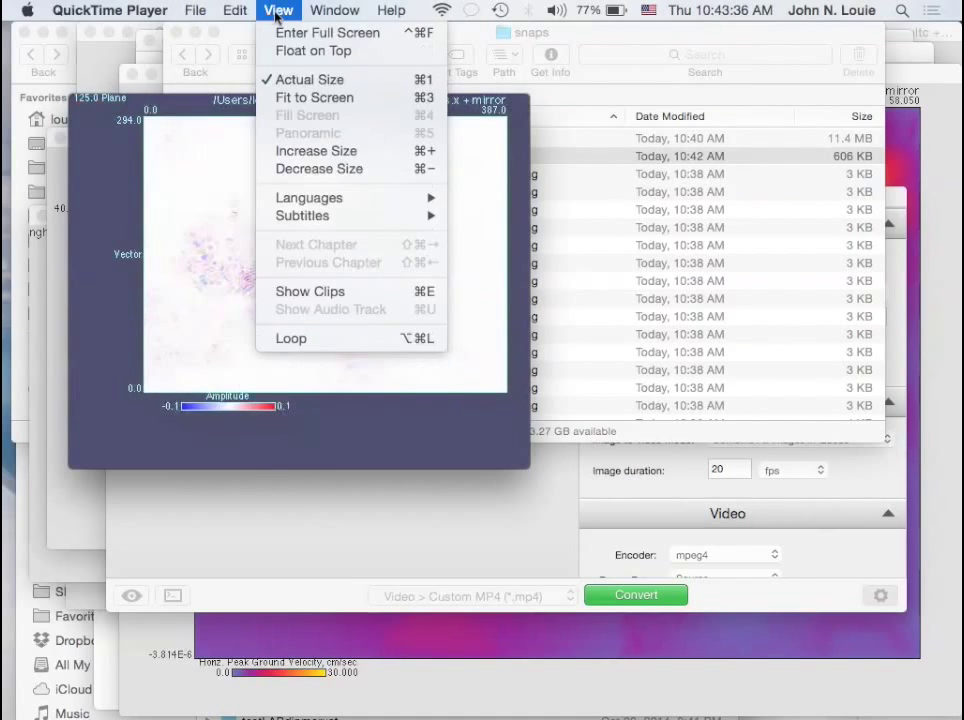
left_click(287, 33)
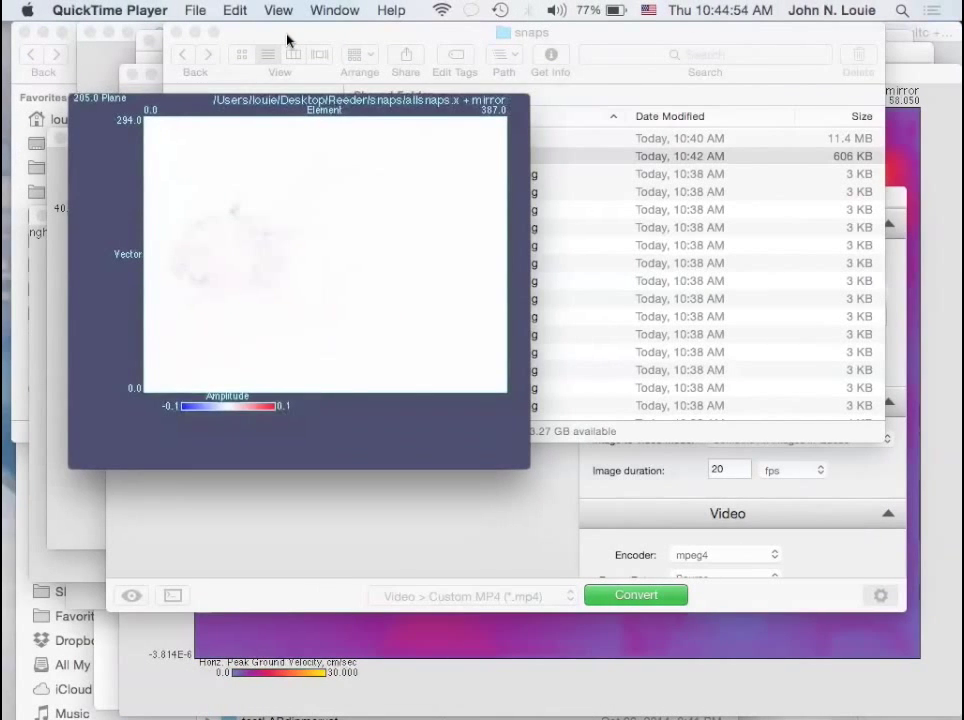
mouse_move(83, 113)
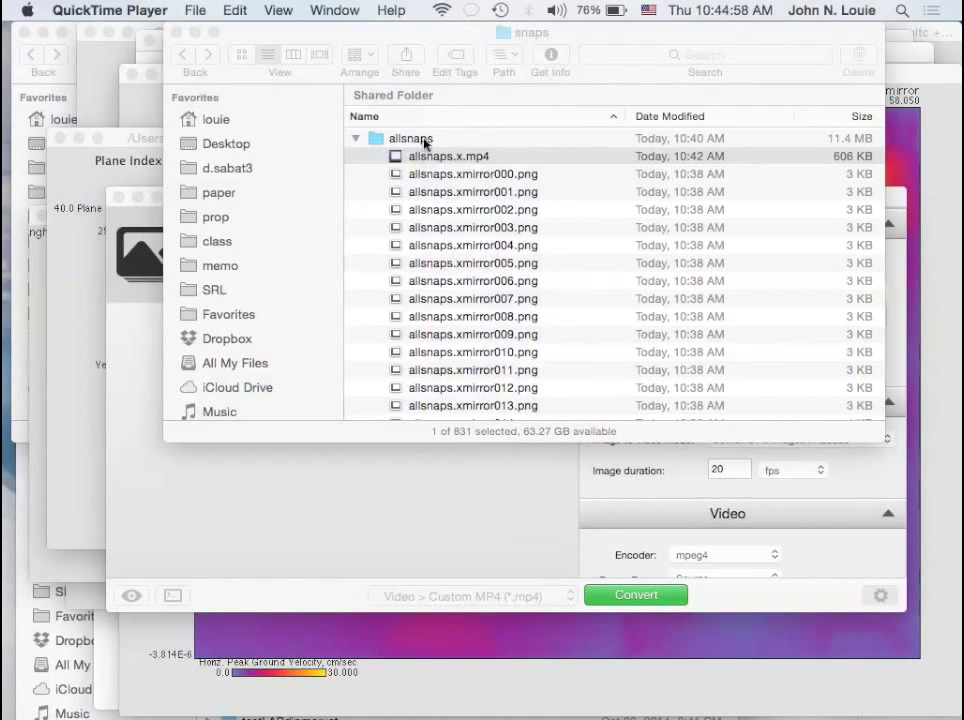
- In Finder, collapse the allsnaps folder, highlight allsnaps.x and conv3c.sh, and examine the files in the argb folder
left_click(357, 139)
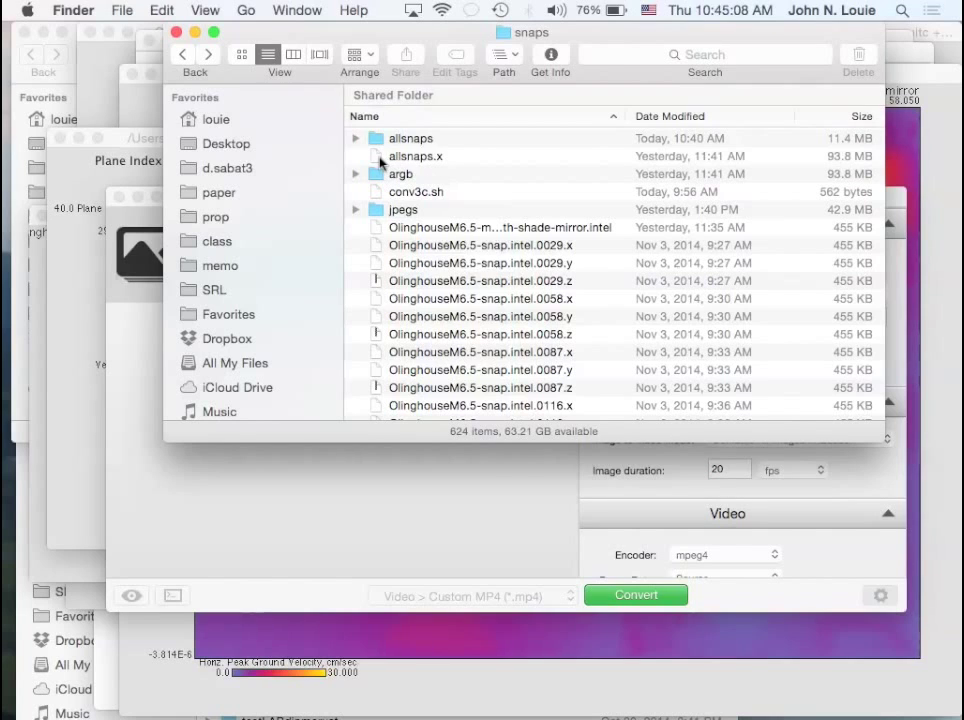
left_click(380, 157)
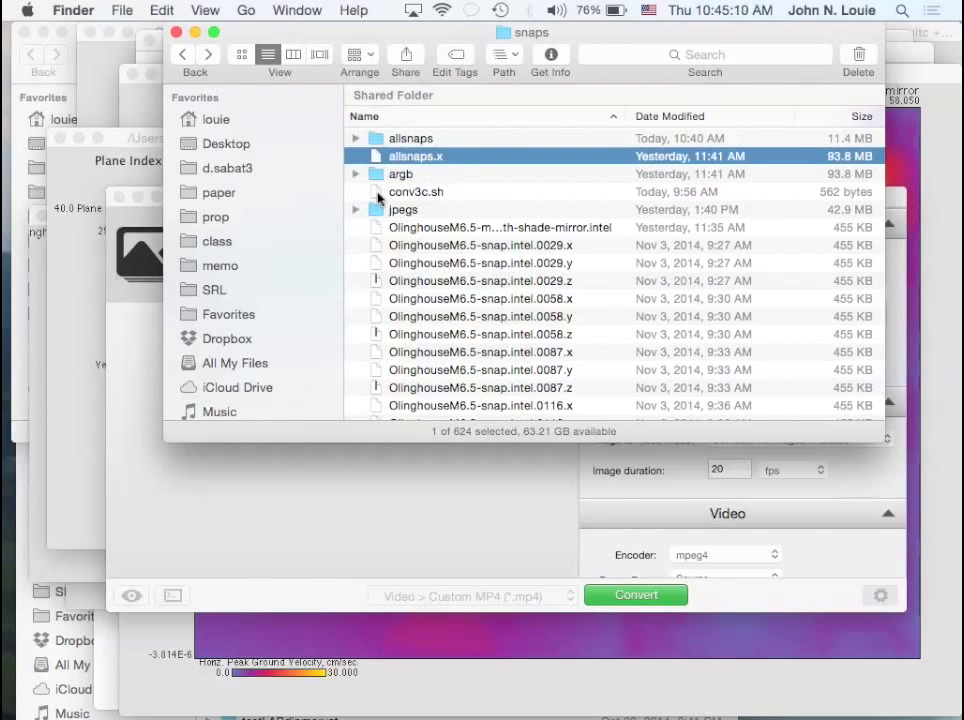
left_click(378, 194)
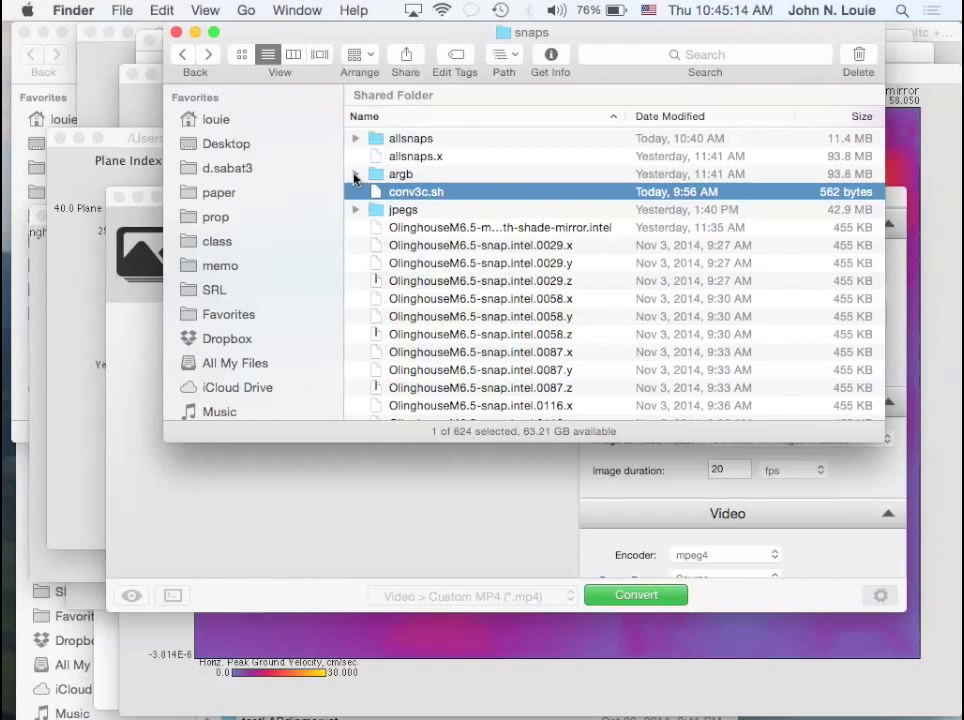
left_click(355, 174)
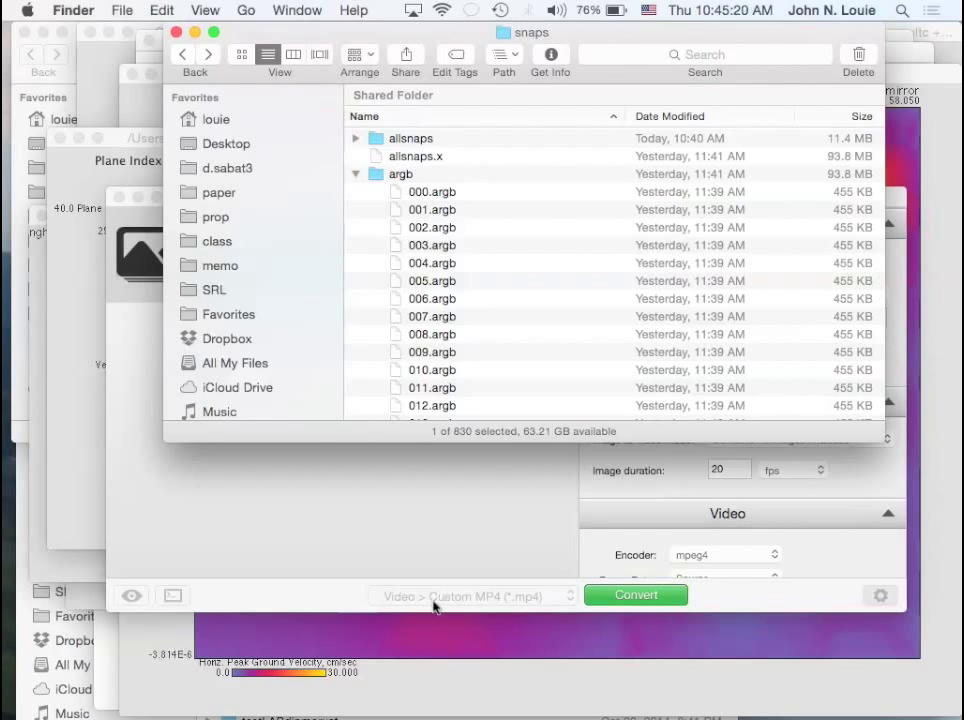
- Switch to Adapter and remove the finished allsnaps.x.mp4 image job from the queue
left_click(435, 525)
left_click(443, 283)
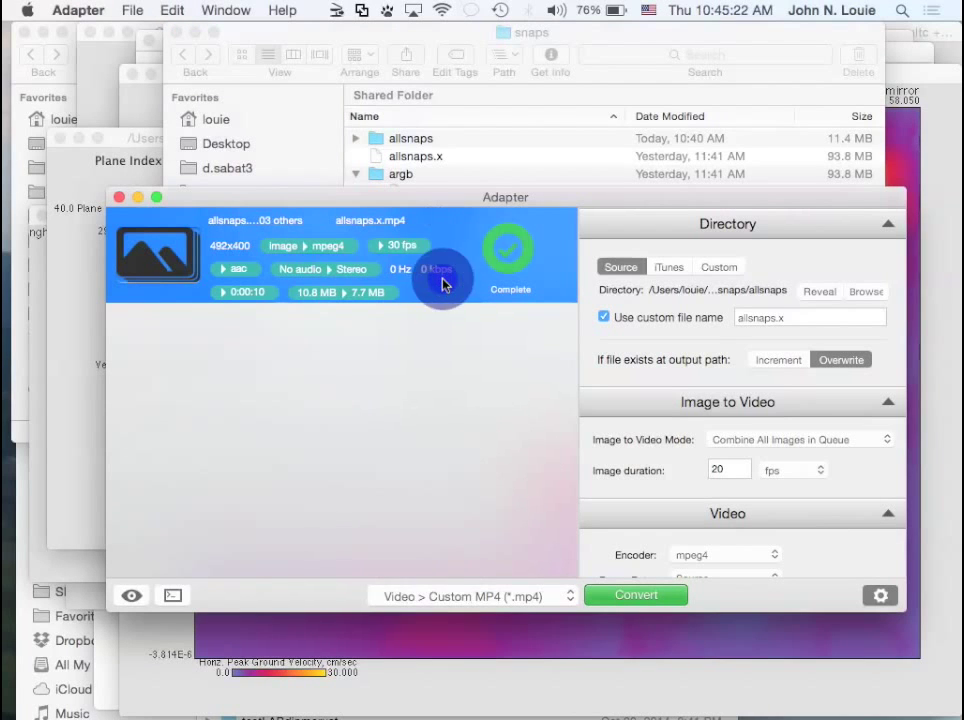
key("Delete")
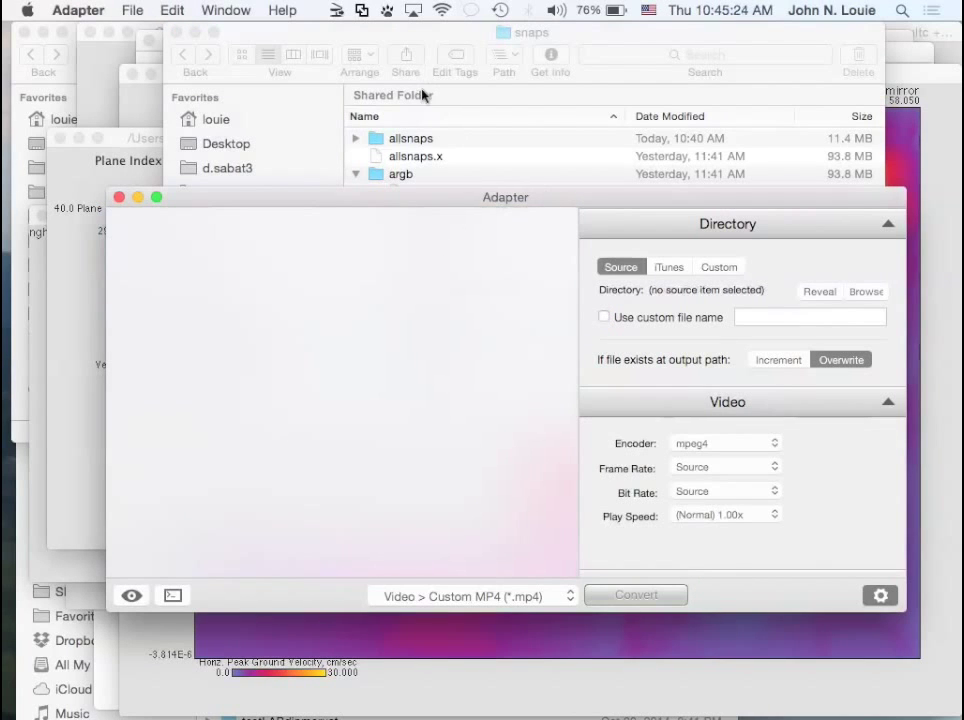
- Try to queue the argb folder's files in Adapter, and collapse the argb folder in Finder
left_click_drag(378, 177, 334, 344)
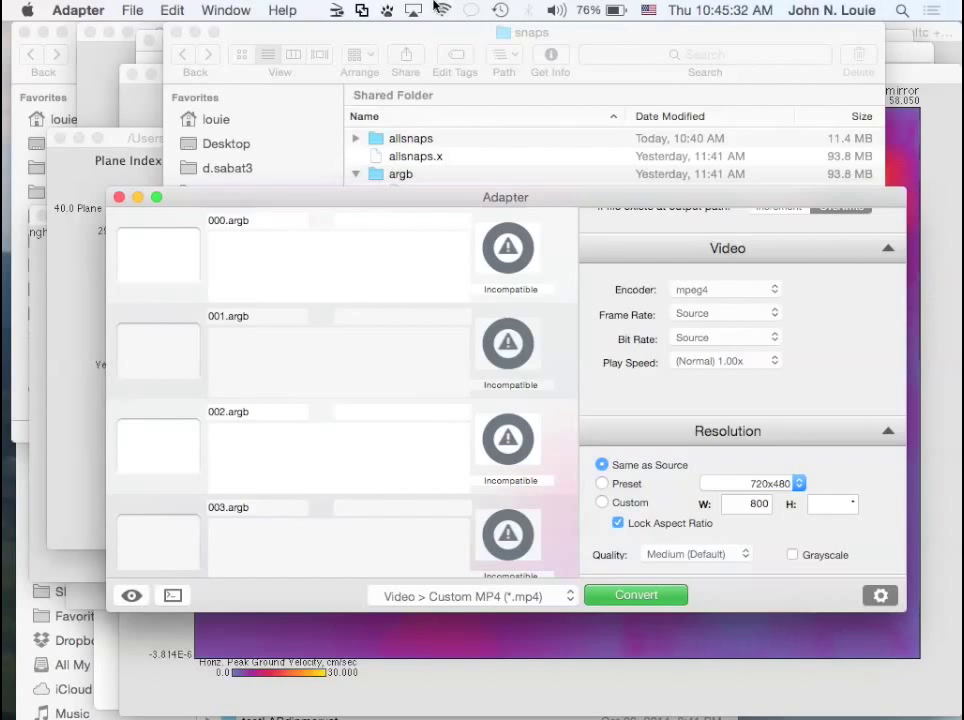
left_click(396, 34)
left_click(354, 175)
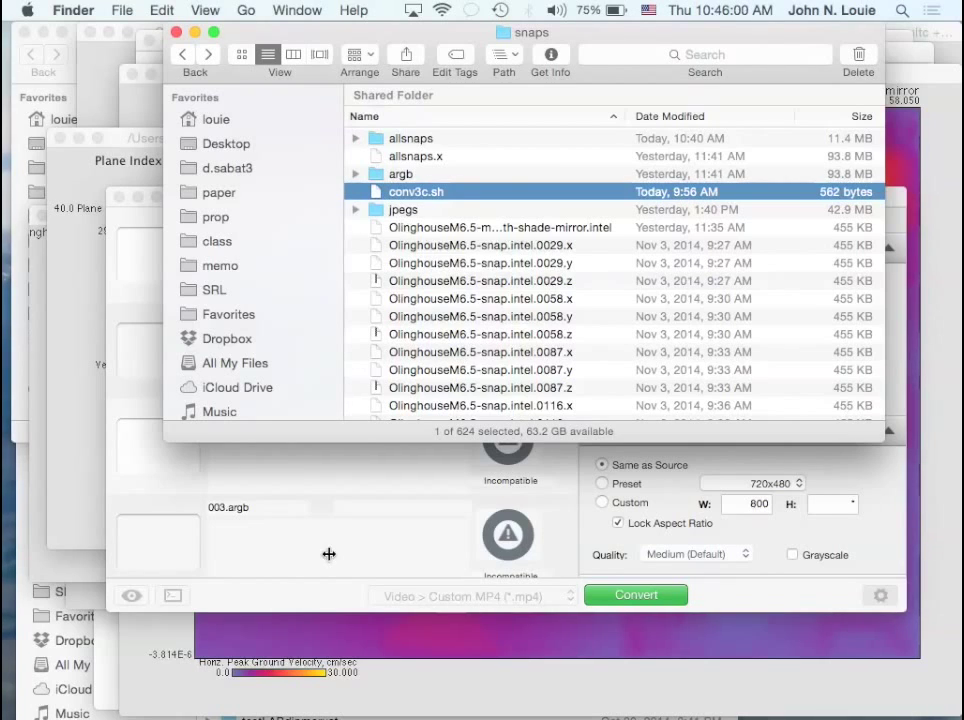
- Remove all argb files from the Adapter queue and return to the snaps folder in Finder
left_click(333, 500)
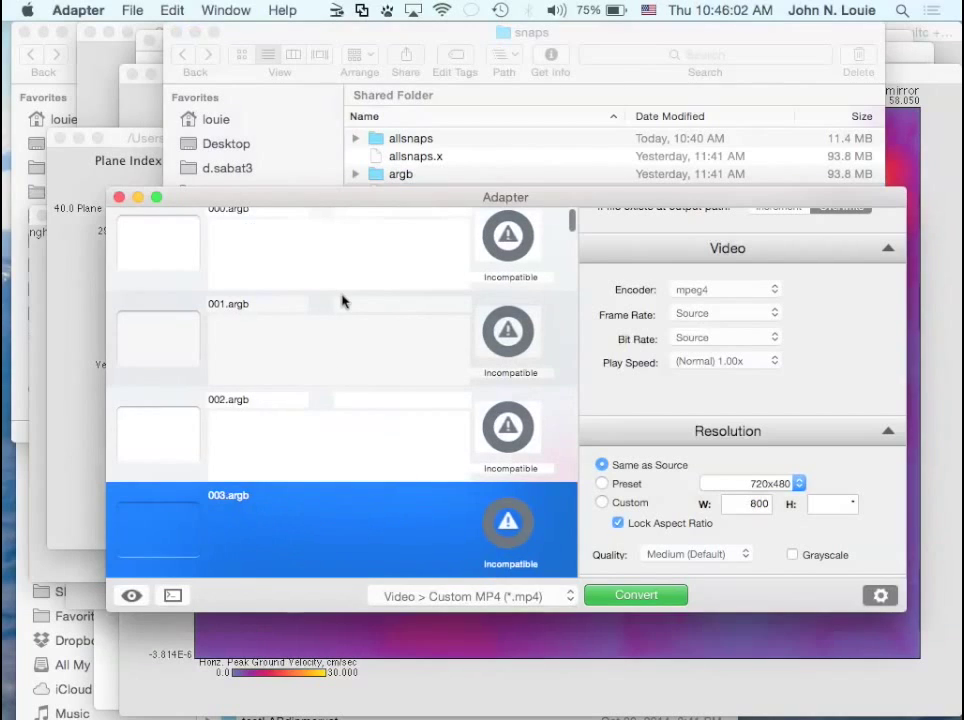
key("BackSpace")
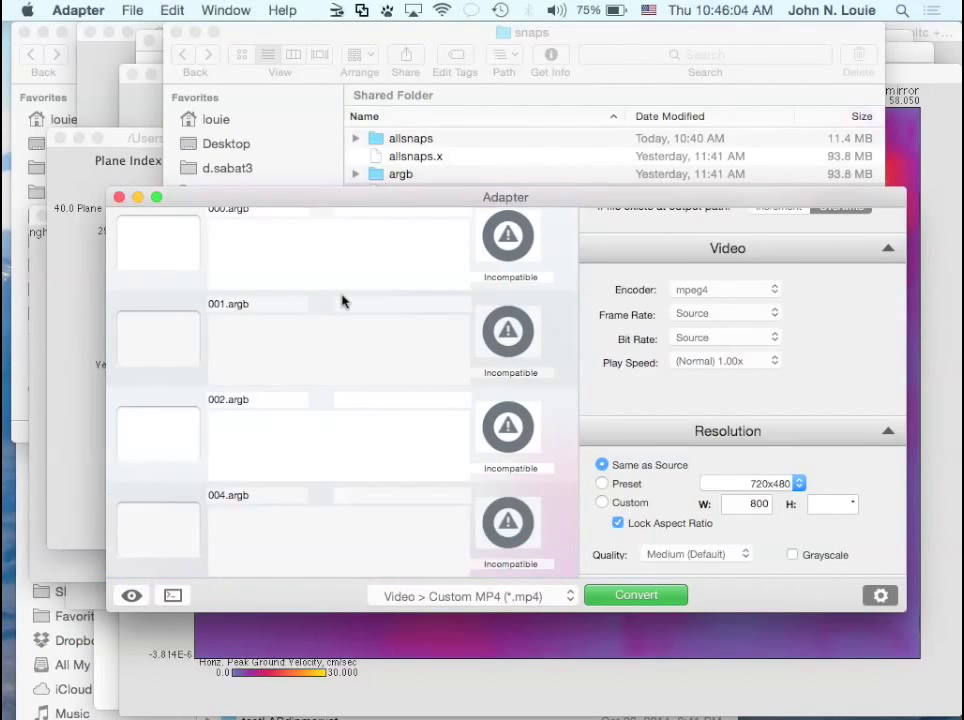
key("super+a")
key("BackSpace")
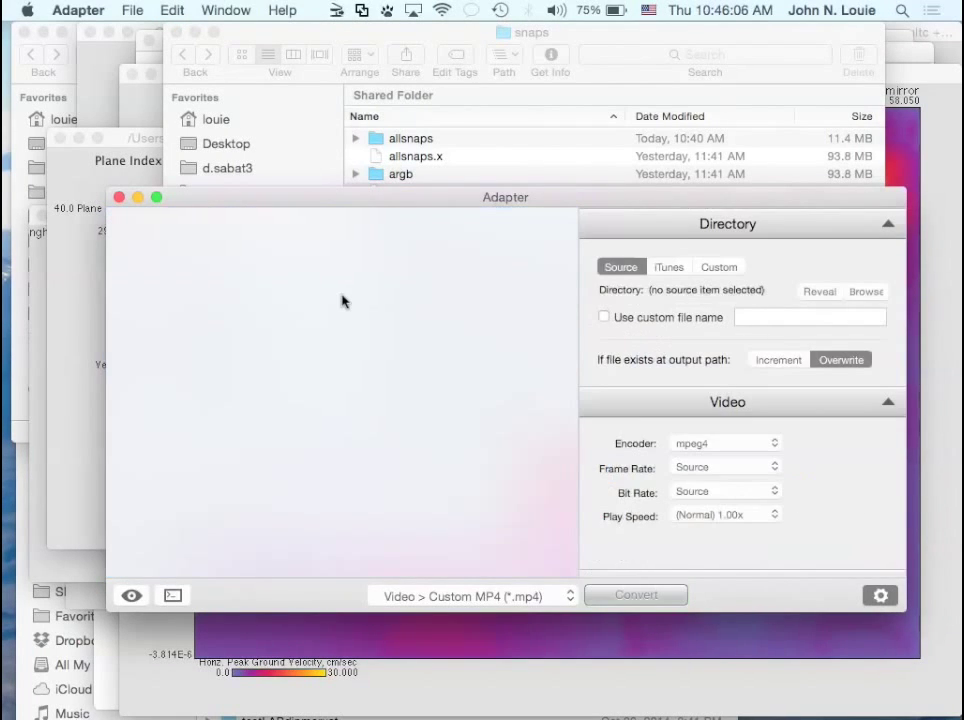
left_click(381, 39)
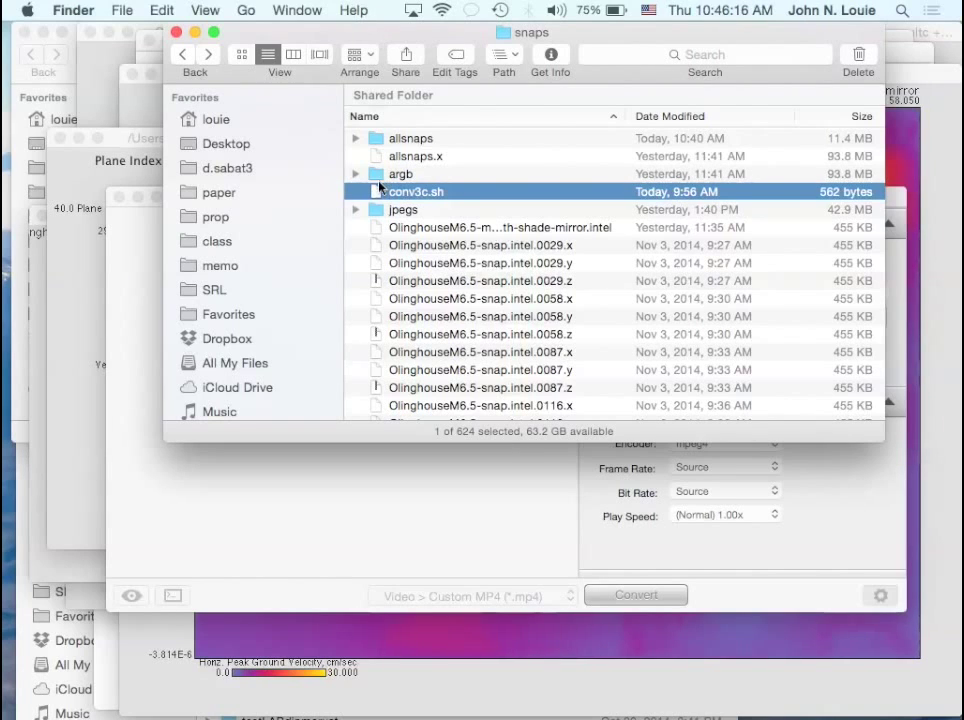
- Expand the jpegs folder in Finder, add its images to the Adapter queue, and switch to Adapter
left_click(355, 211)
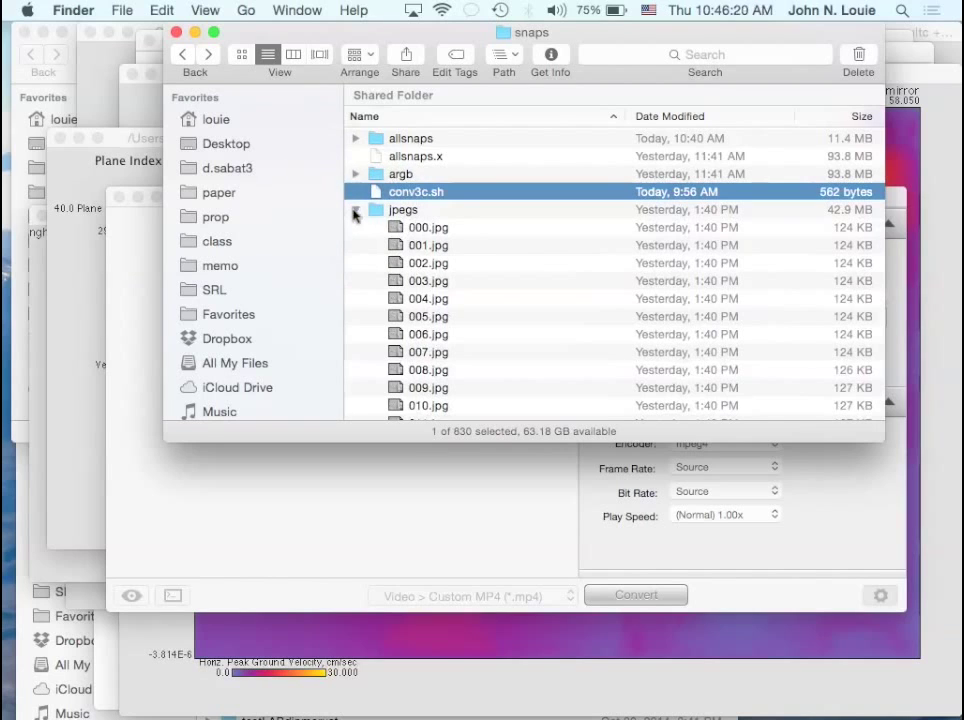
left_click_drag(376, 218, 218, 515)
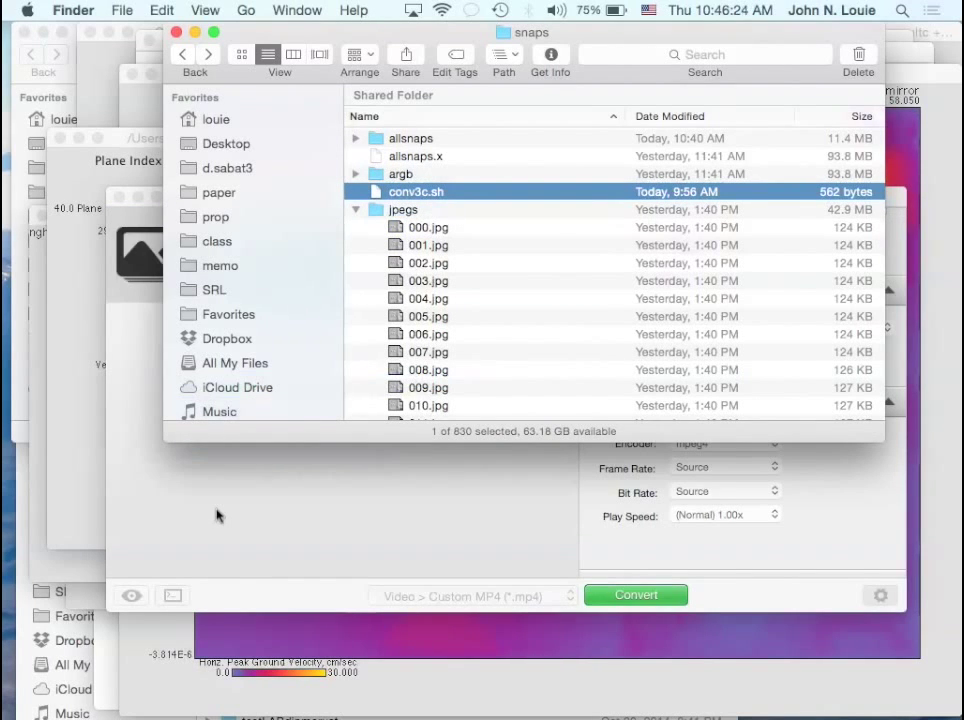
left_click(217, 515)
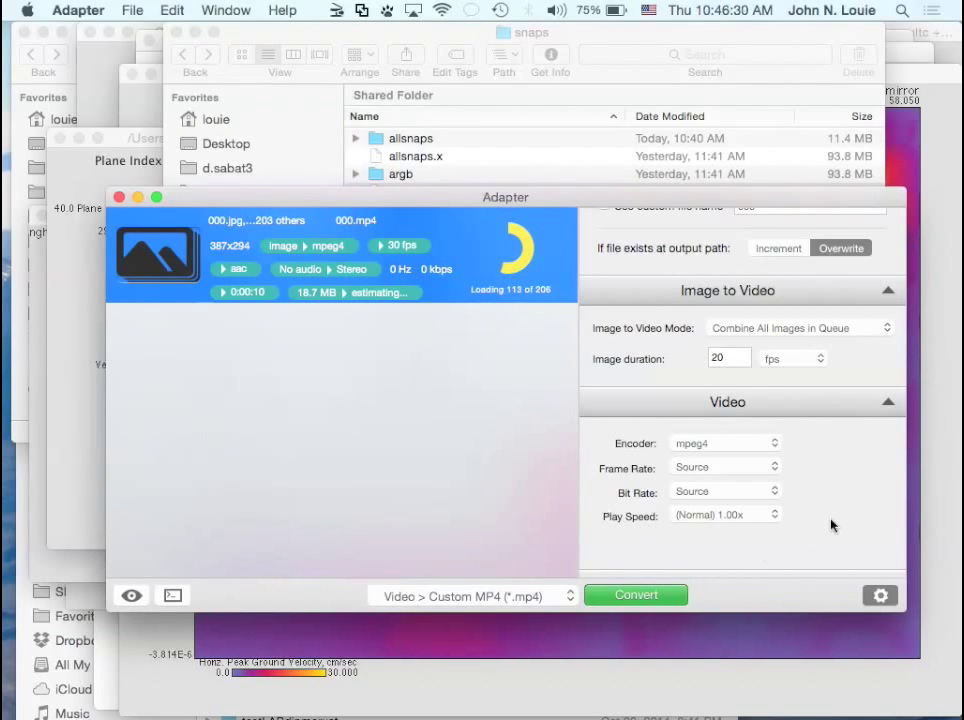
- Review the video, resolution and audio settings for the JPEG job and set the video quality to Very High
scroll(833, 523, "down", 3)
scroll(830, 525, "down", 5)
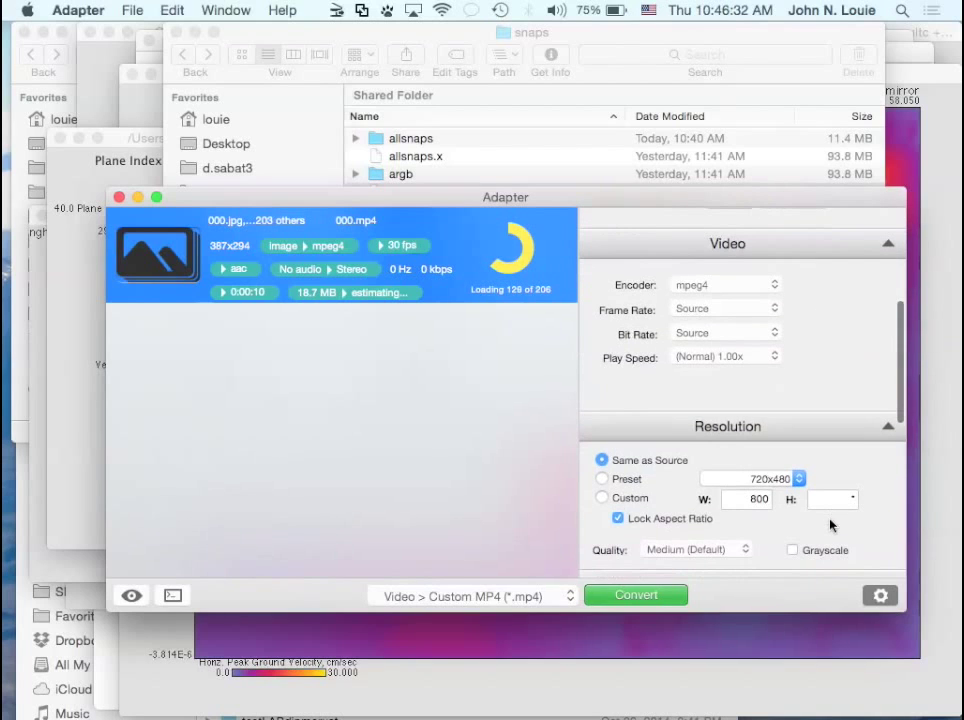
scroll(830, 525, "down", 3)
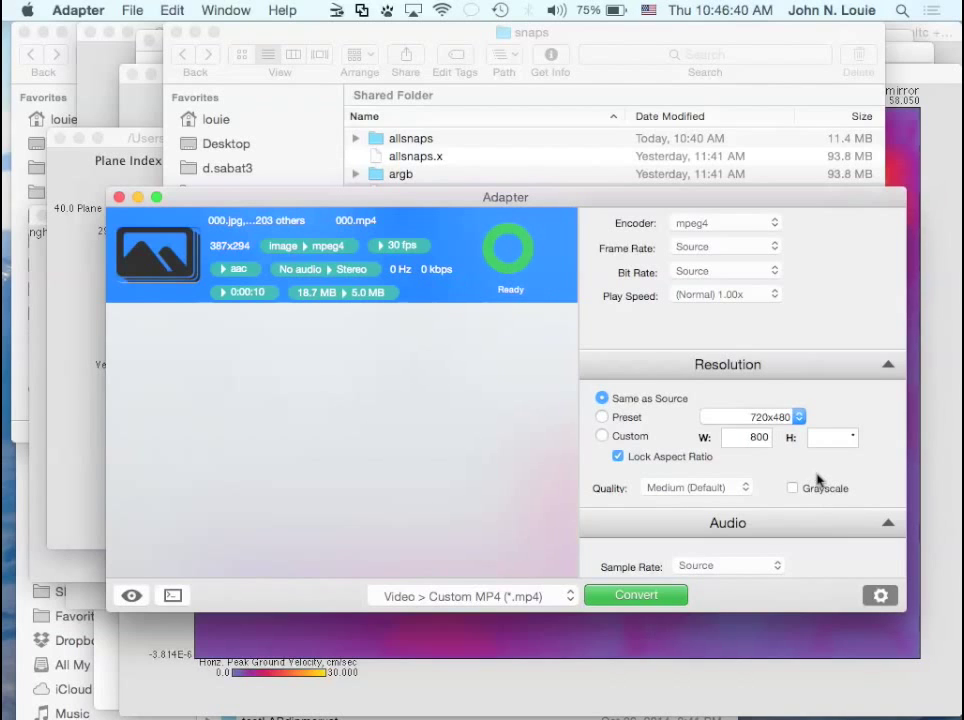
scroll(816, 482, "down", 5)
scroll(816, 480, "down", 2)
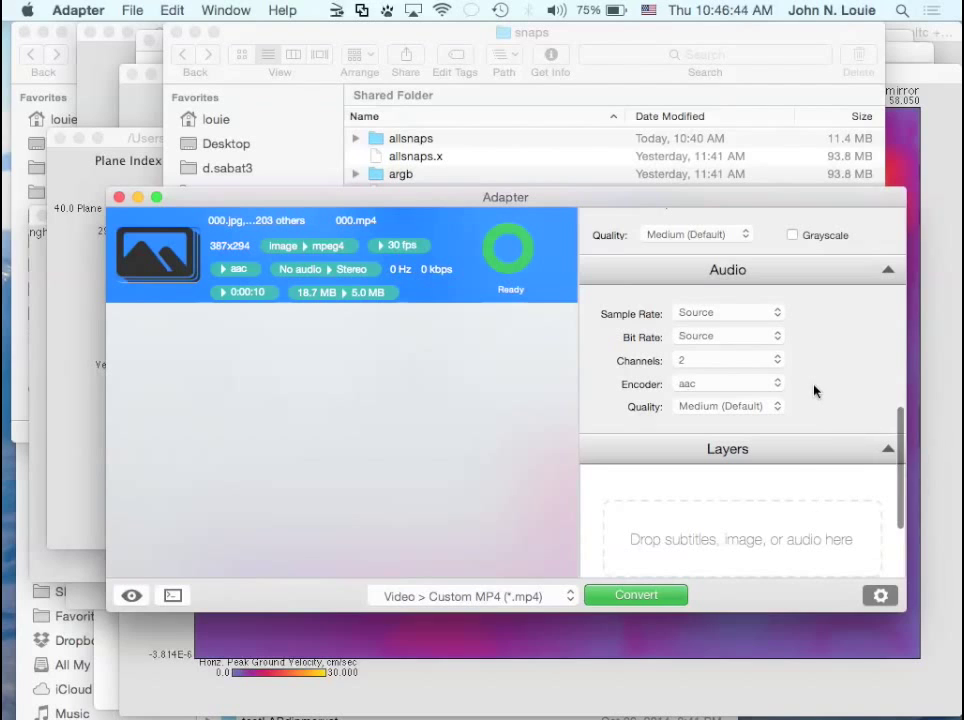
scroll(815, 393, "up", 2)
scroll(815, 391, "up", 6)
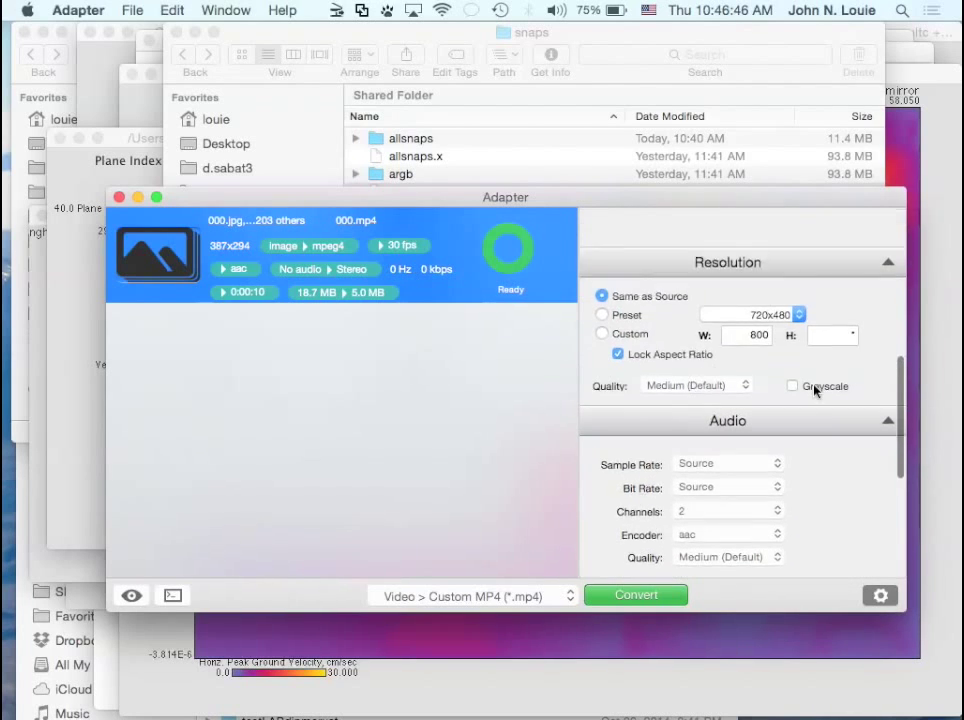
scroll(815, 391, "up", 2)
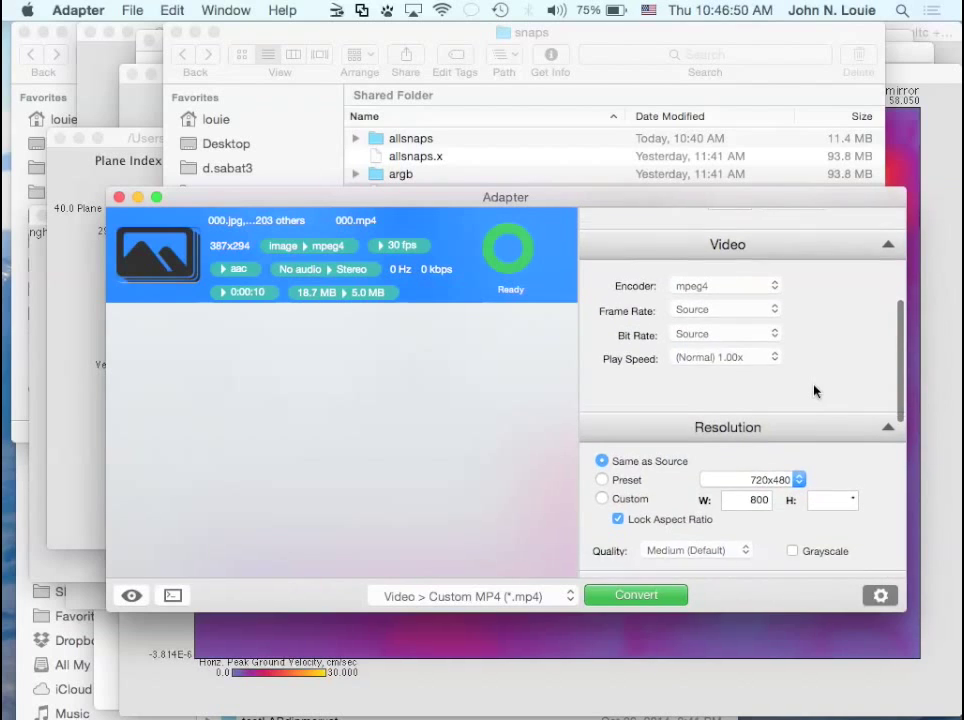
scroll(815, 391, "down", 4)
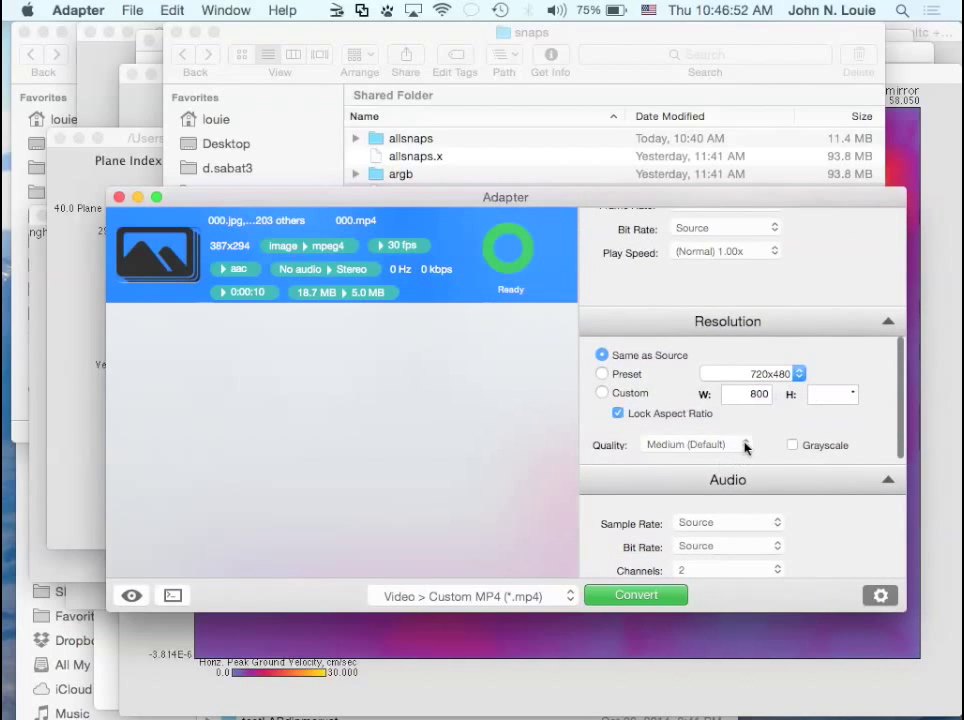
left_click(745, 444)
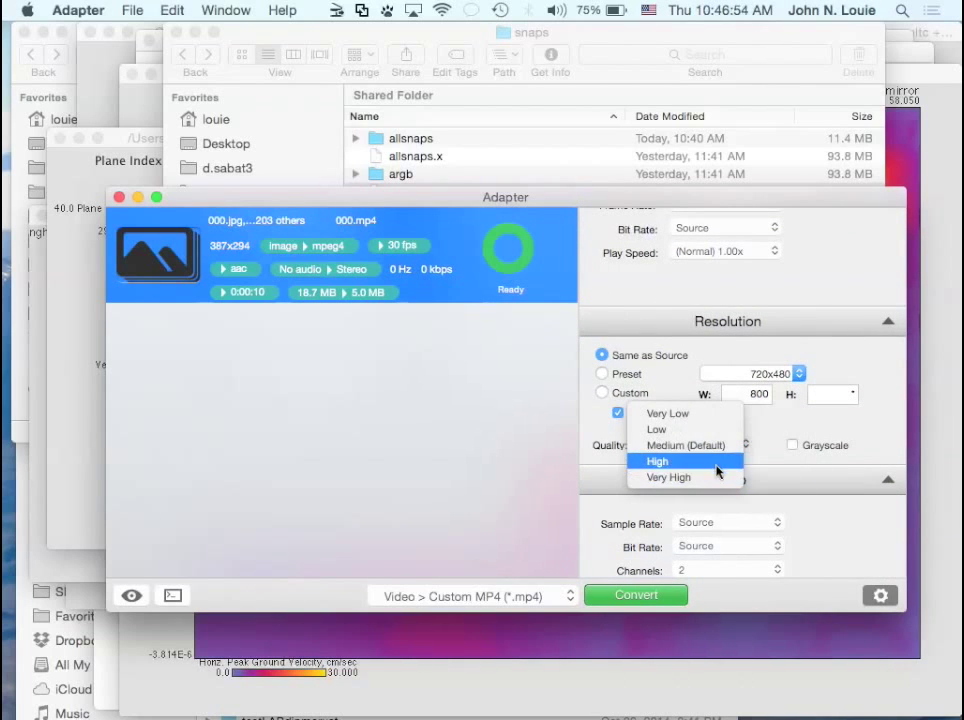
left_click(716, 481)
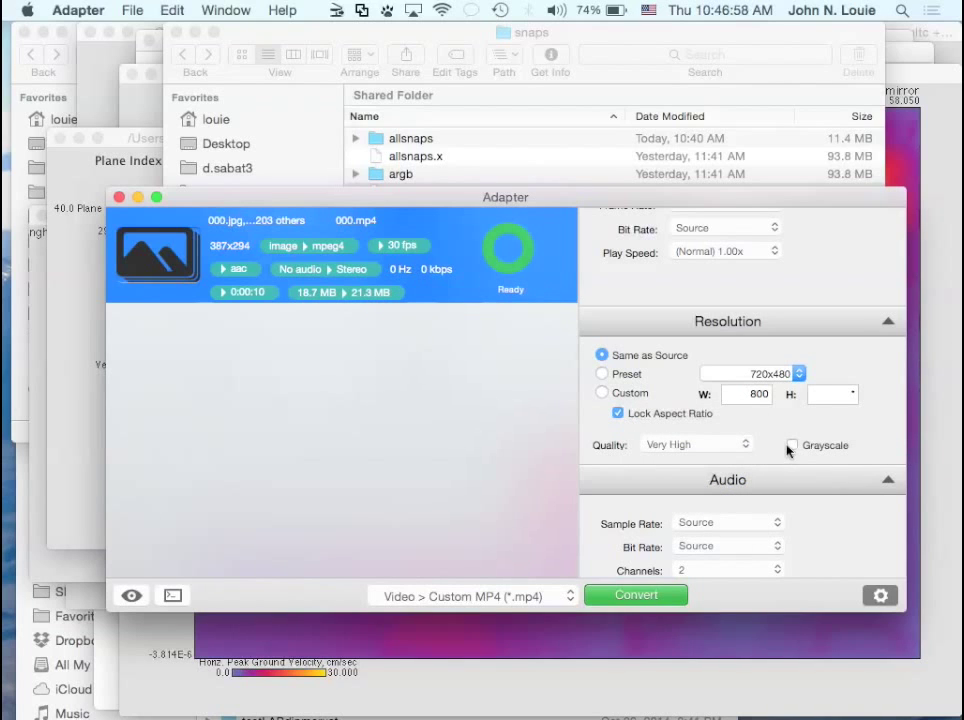
- Set the image duration for the combined video to 20 fps
scroll(767, 425, "up", 6)
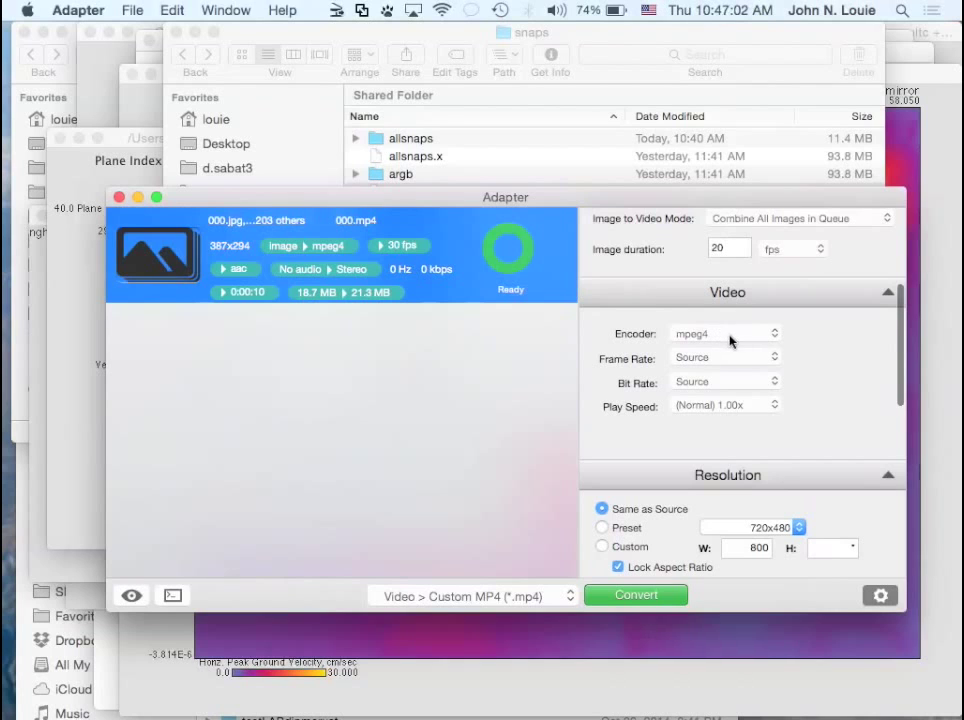
scroll(829, 402, "up", 3)
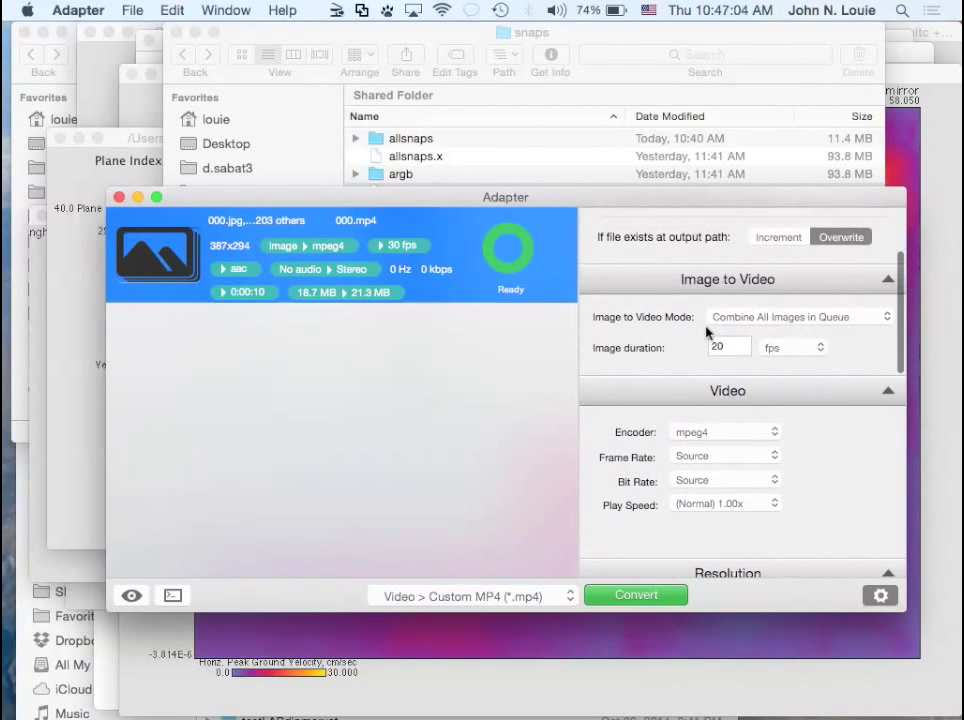
left_click(717, 347)
type("20")
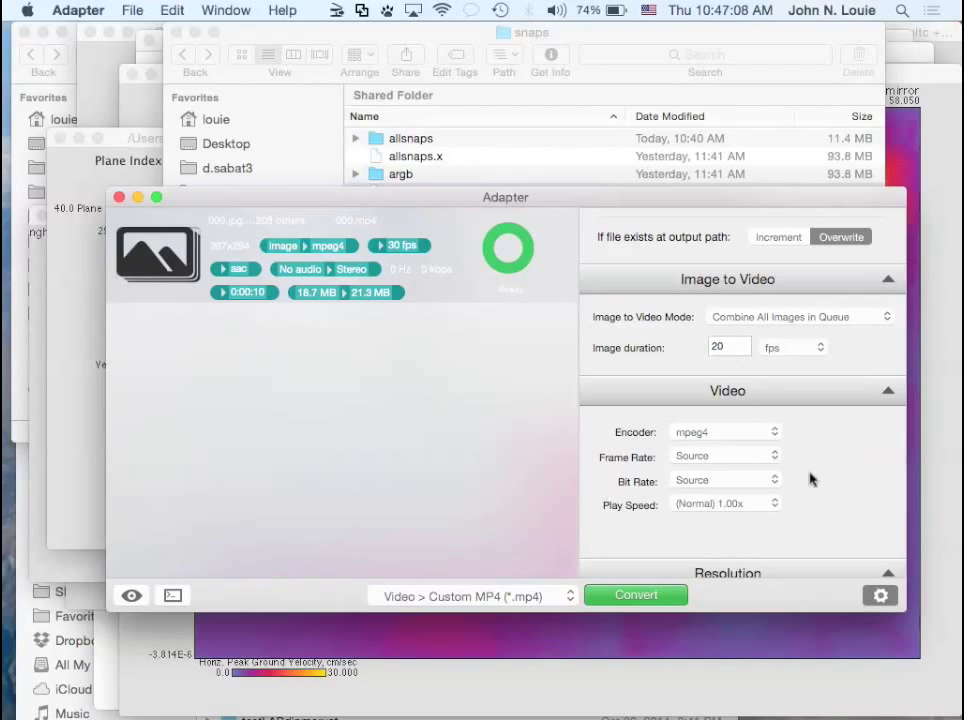
- Enable a custom output file name and name the video OlinghouseM6.5to
scroll(814, 506, "down", 3)
scroll(814, 506, "up", 3)
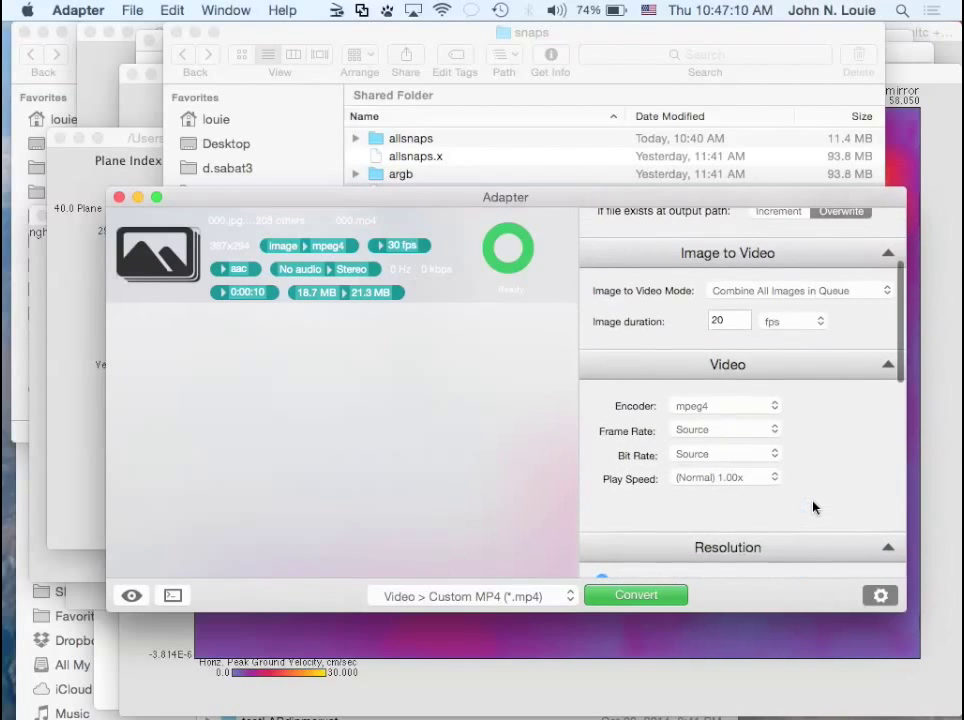
scroll(814, 508, "up", 3)
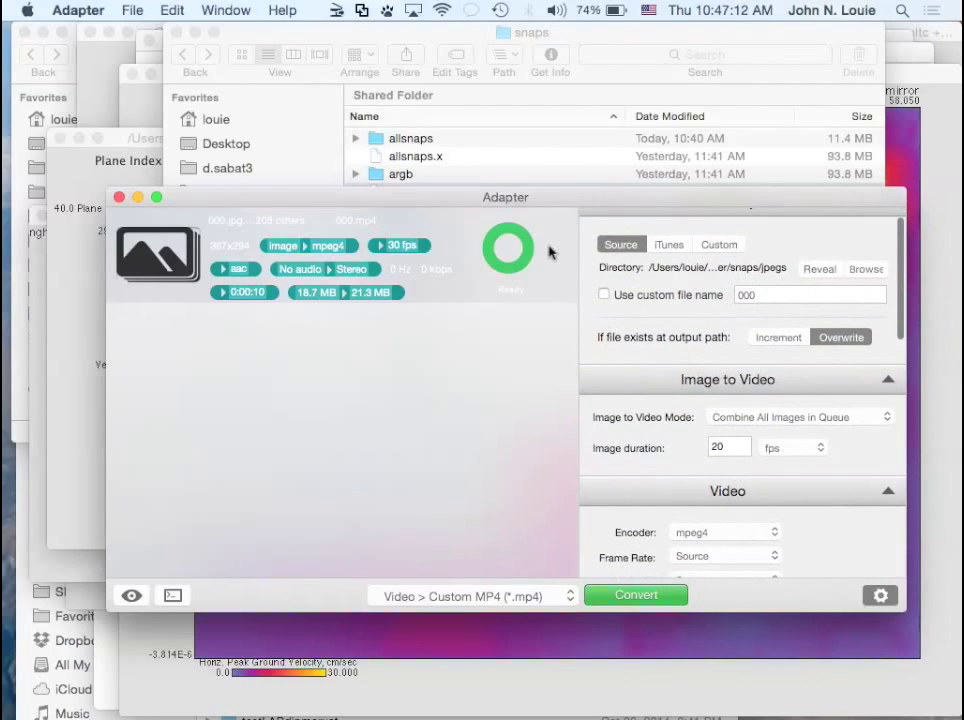
left_click(603, 296)
double_click(748, 294)
type("Oli")
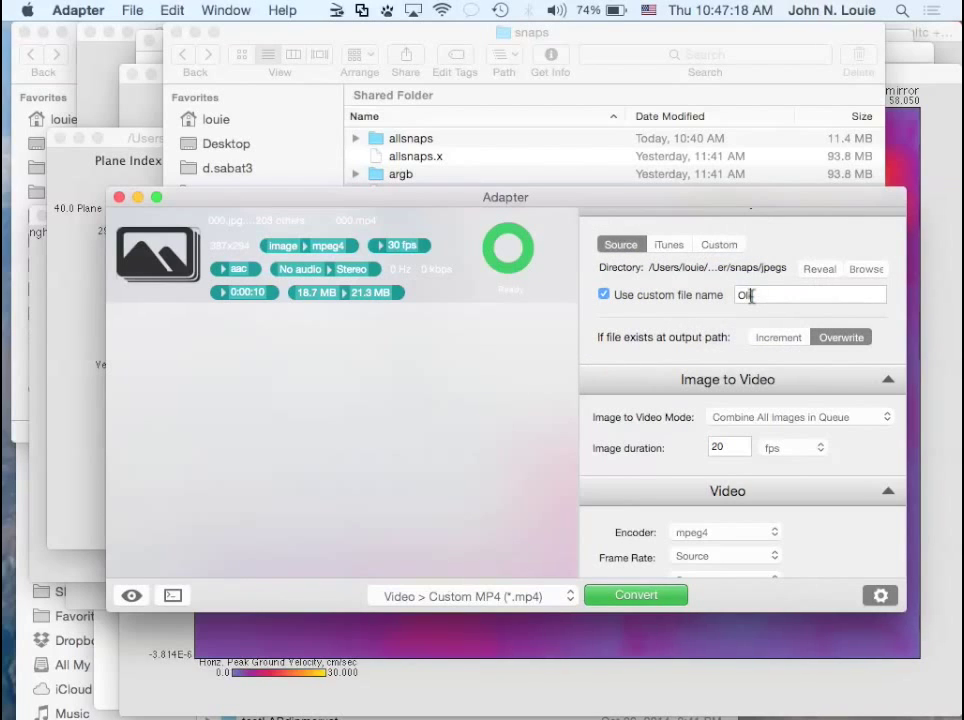
type("nghouseM6.5")
type("to")
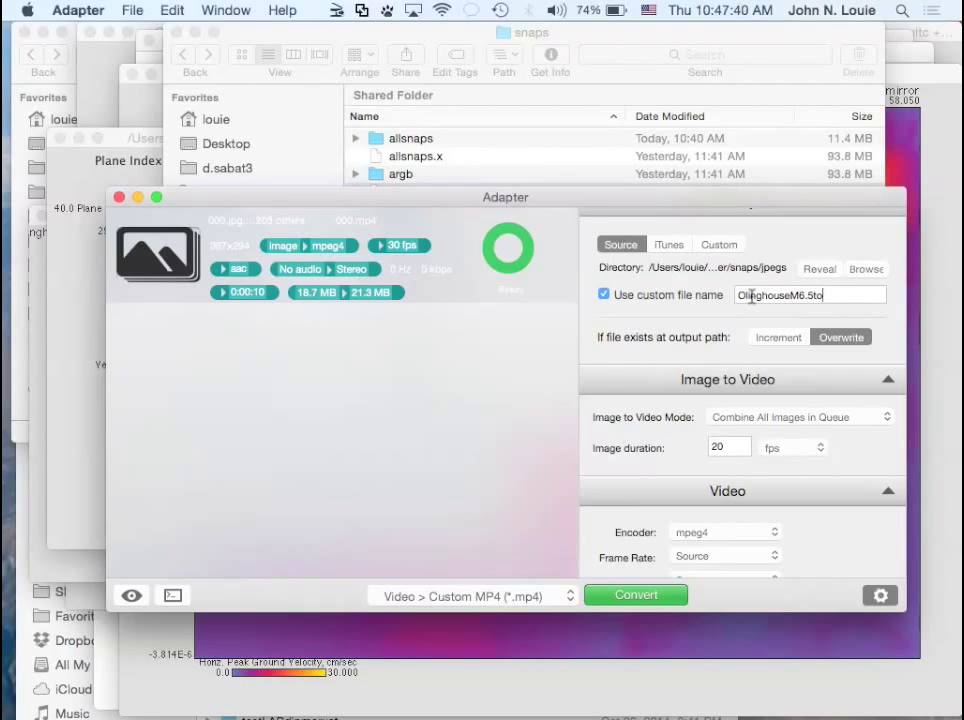
- Choose to overwrite any existing output file and convert the queued images to an MP4 video
left_click(846, 340)
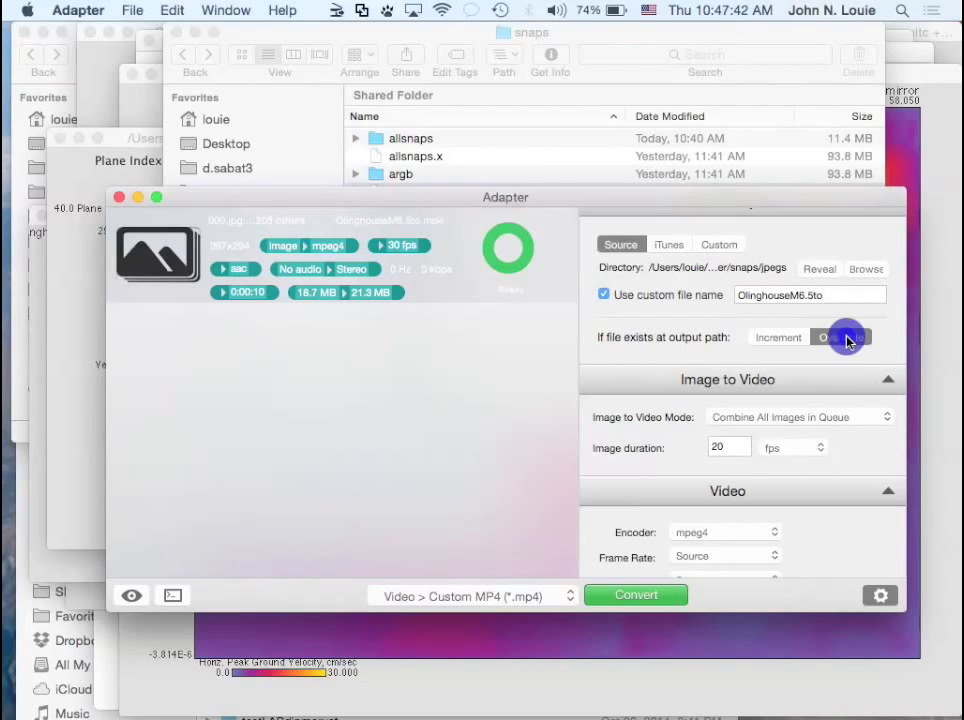
left_click(730, 446)
left_click(634, 596)
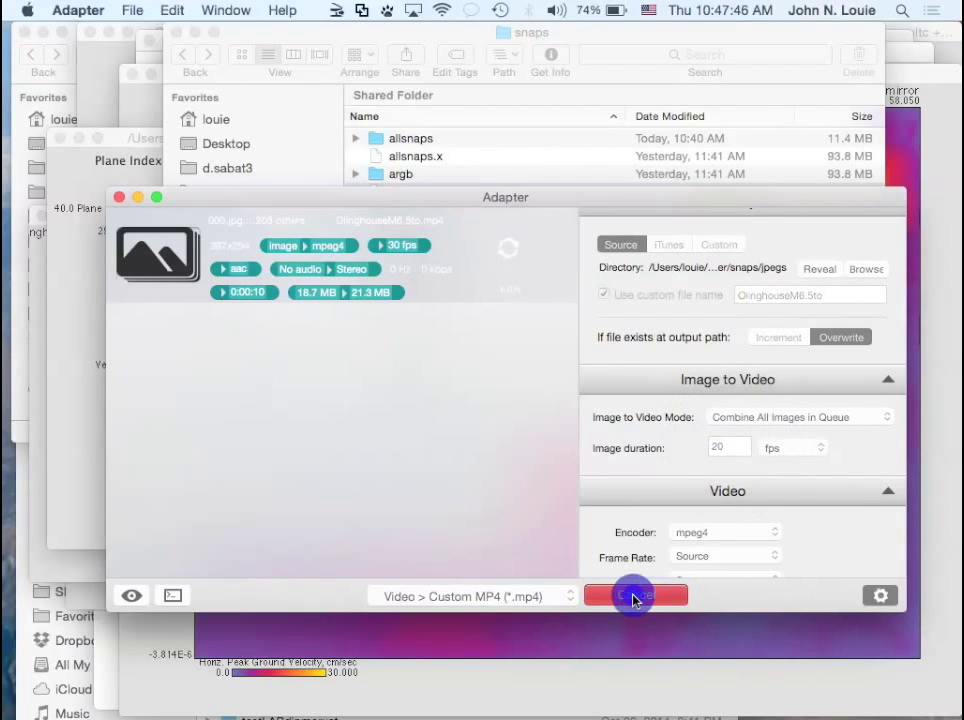
- Switch to Finder, sort the snaps folder by date modified, and open OlinghouseM6.5to.mp4 in QuickTime Player
left_click(434, 30)
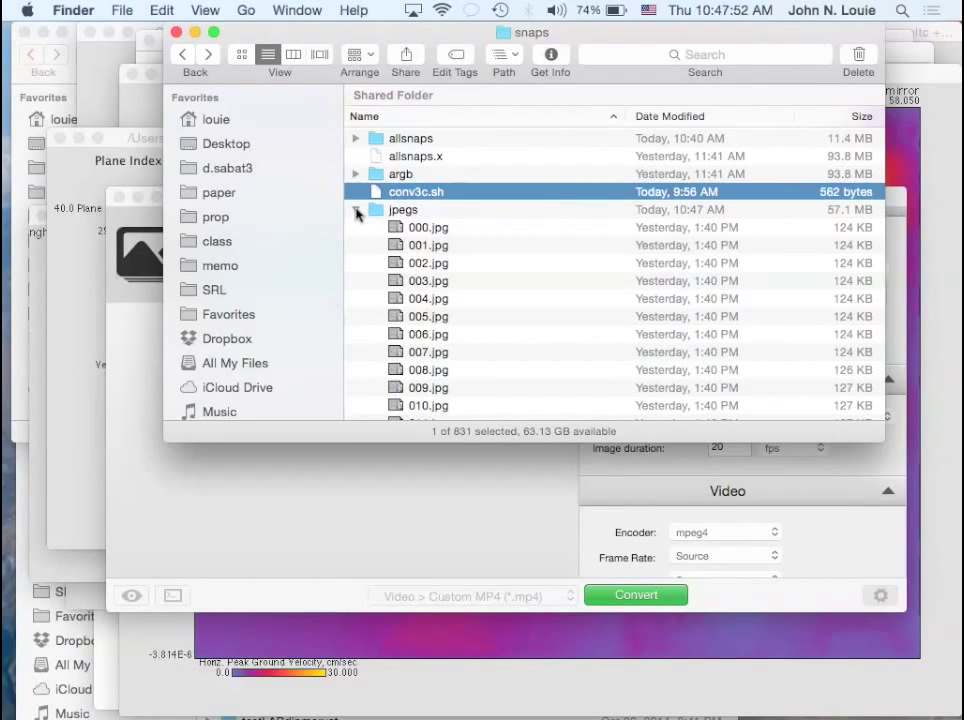
left_click(693, 114)
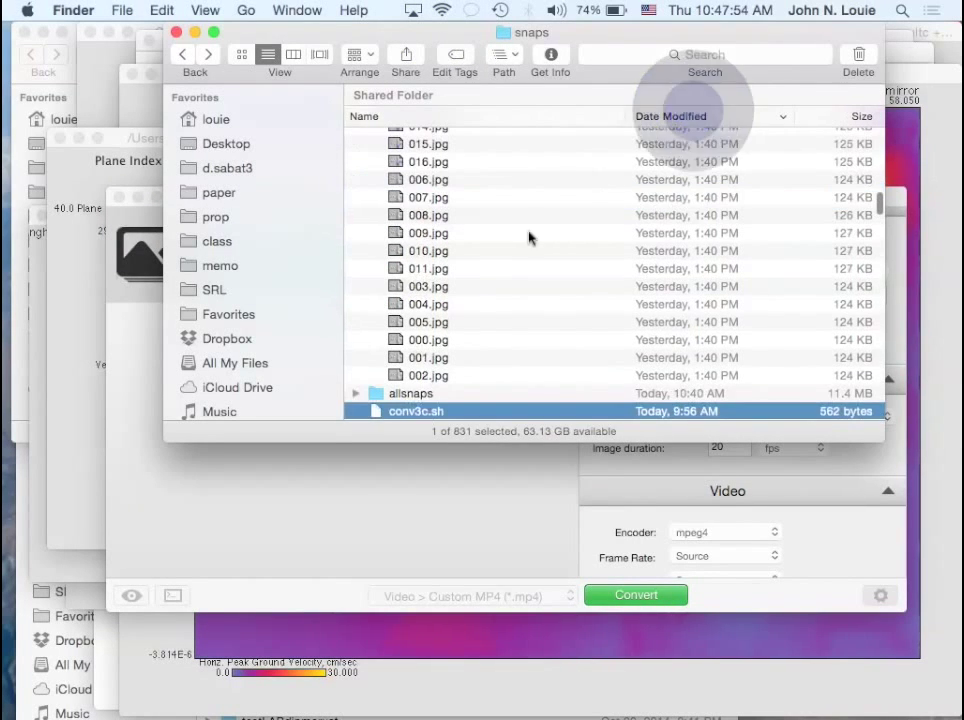
scroll(529, 237, "up", 15)
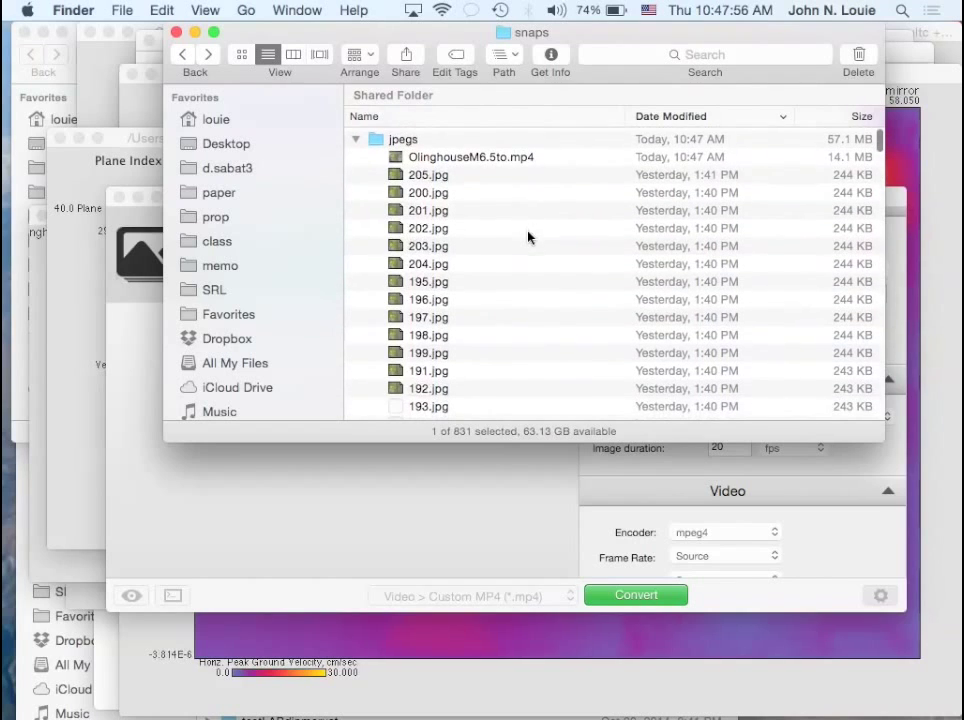
double_click(398, 158)
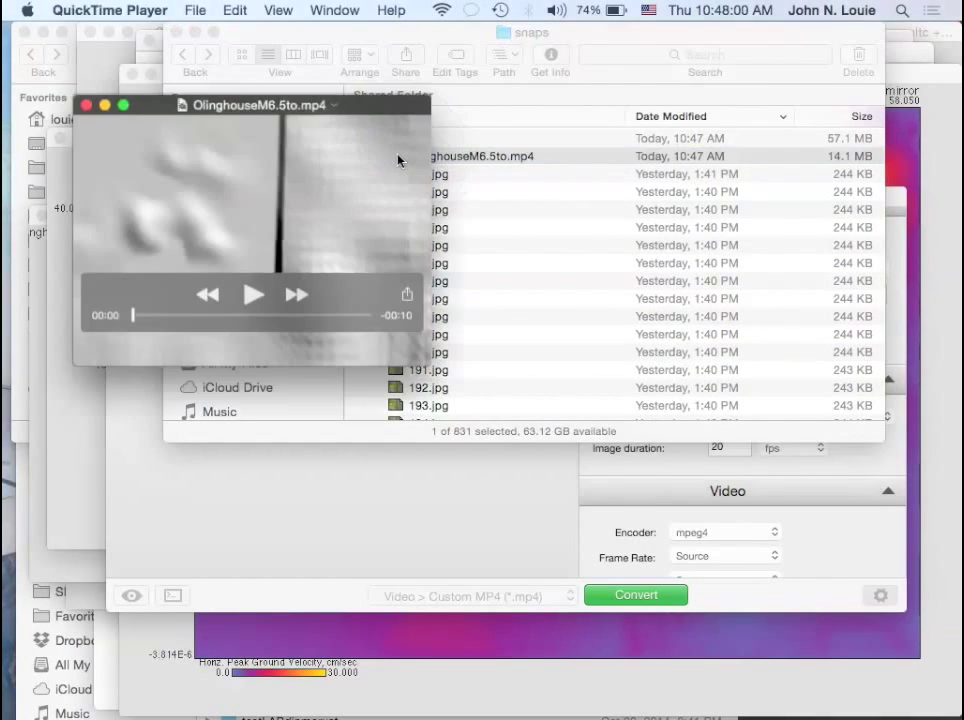
- View the OlinghouseM6.5to.mp4 animation in full screen, then leave full screen
left_click(280, 11)
left_click(281, 31)
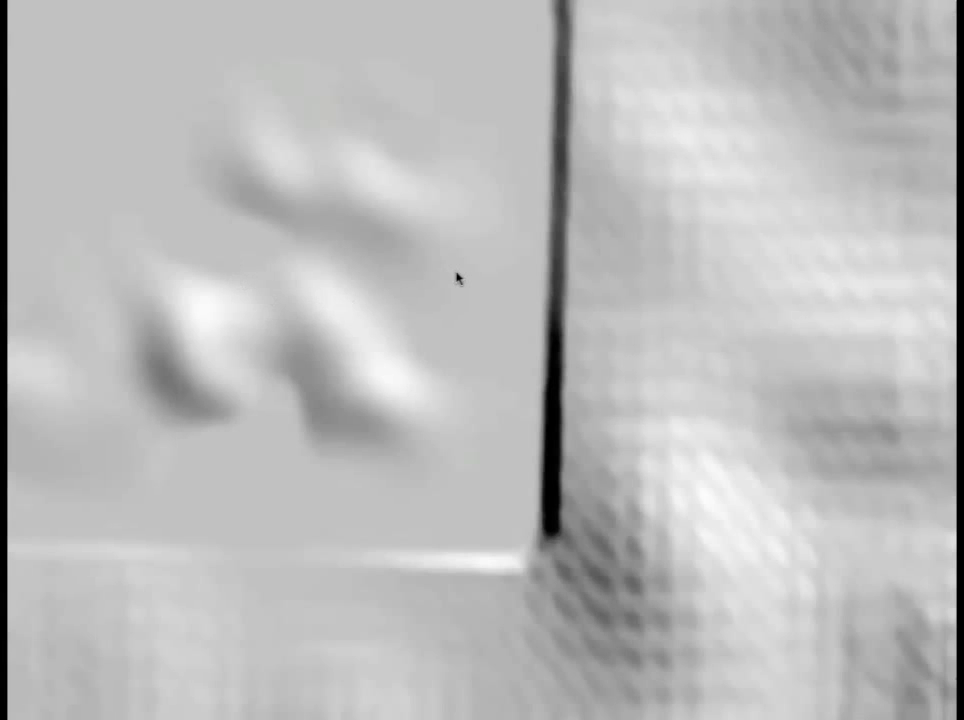
key("Escape")
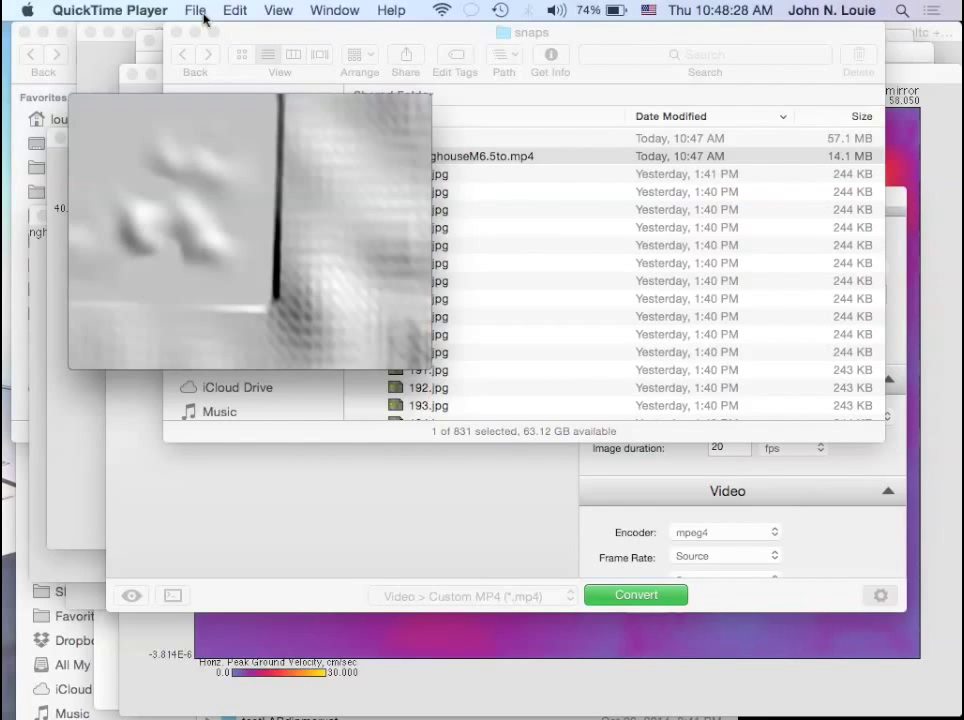
- Flip the OlinghouseM6.5to.mp4 video vertically
left_click(200, 12)
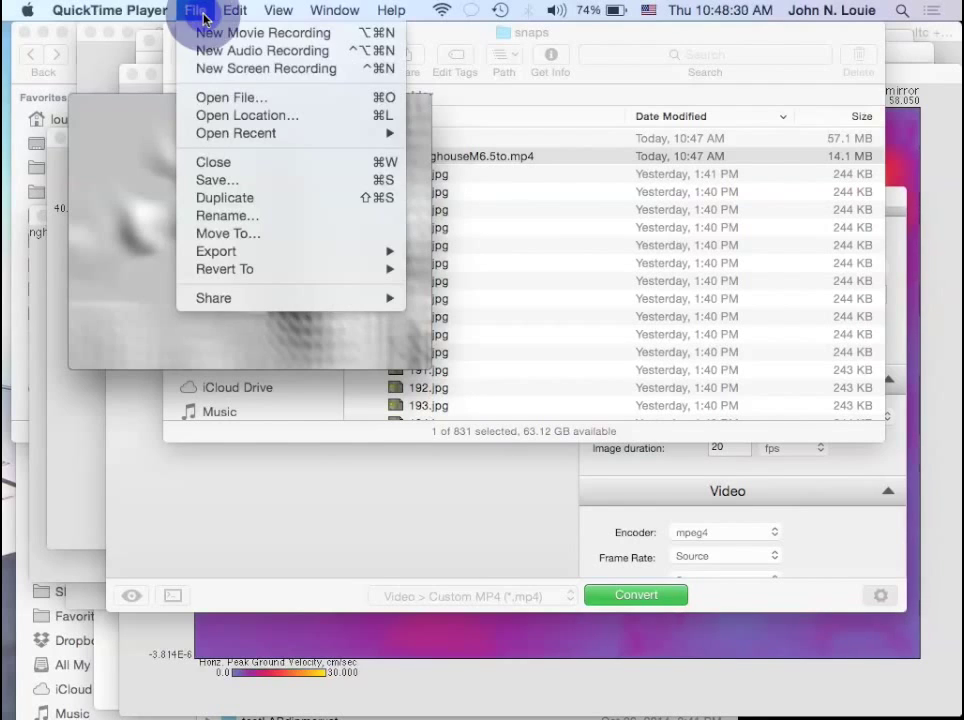
mouse_move(270, 10)
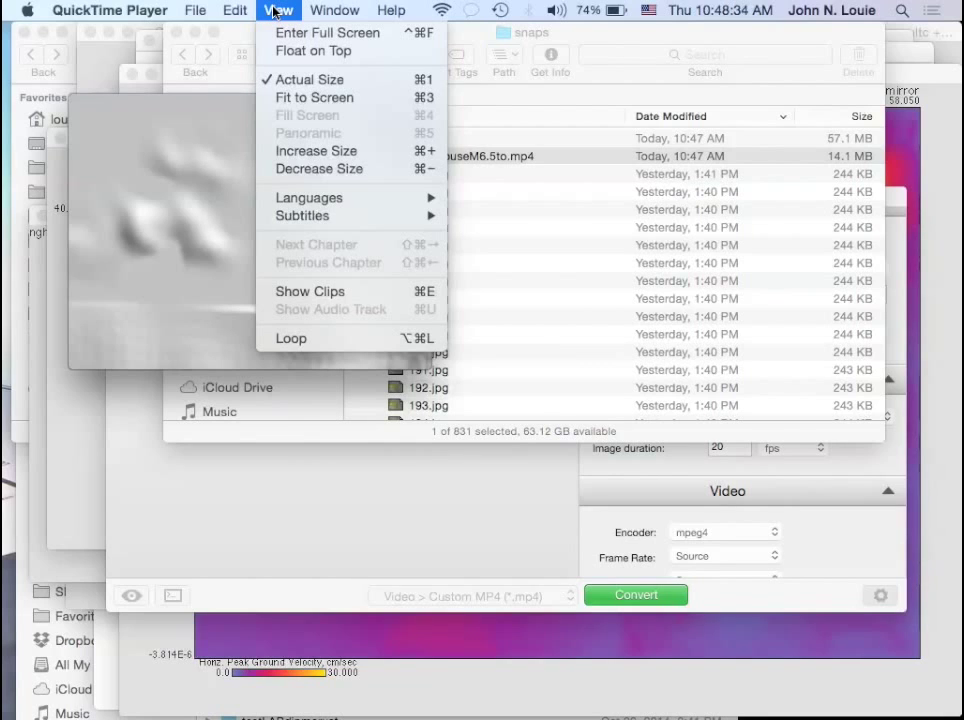
mouse_move(237, 12)
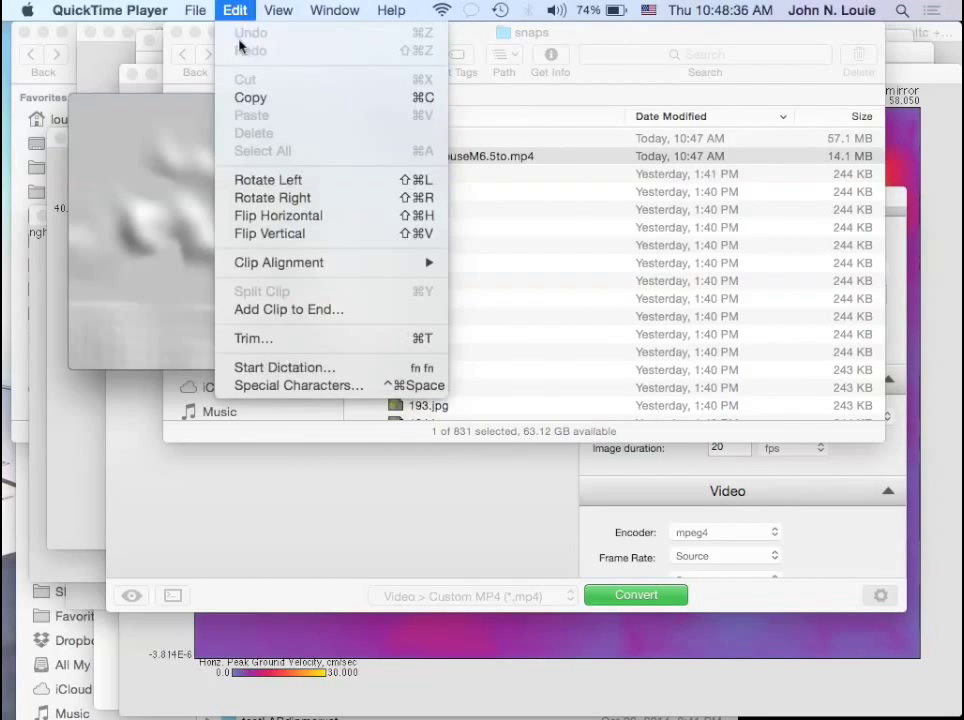
left_click(266, 235)
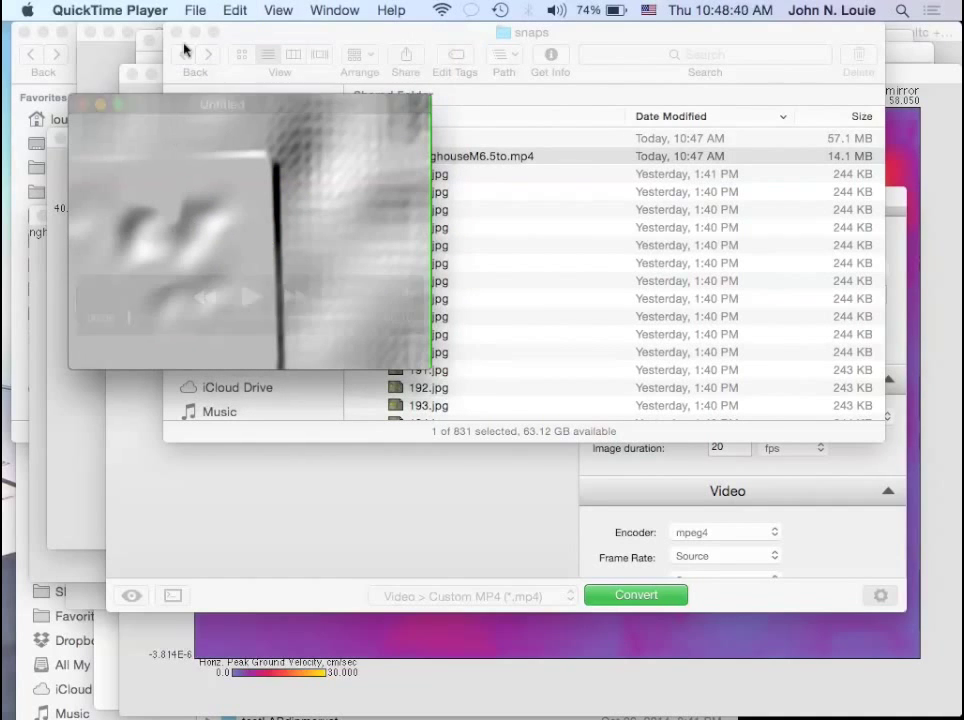
- Export the flipped video at 480p as OlinghouseM6.5to.mov into the jpegs folder inside snaps
left_click(195, 12)
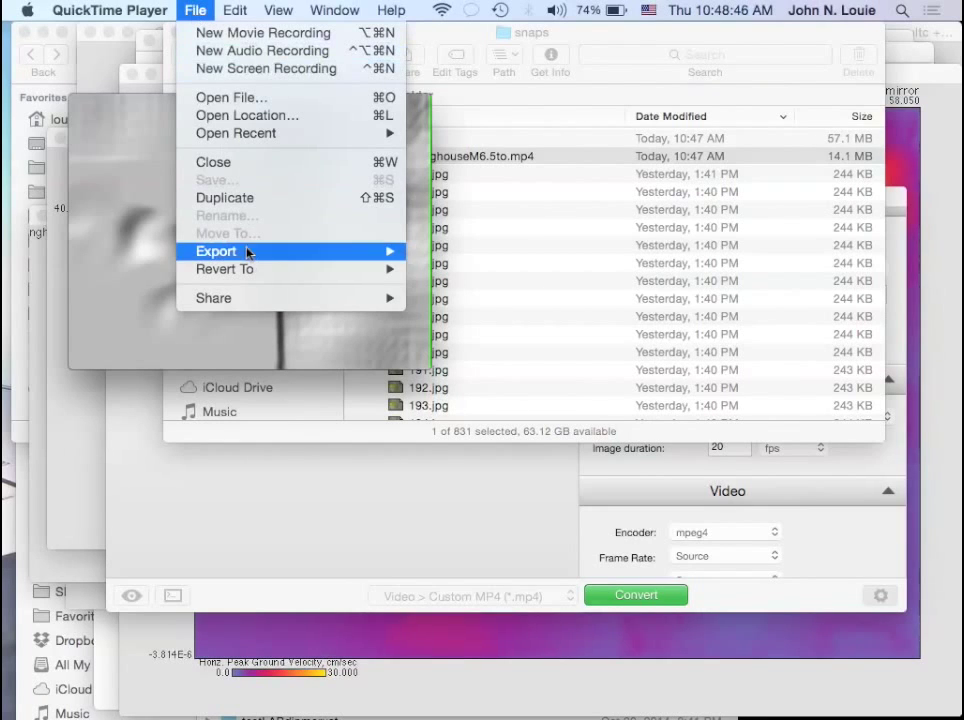
mouse_move(250, 253)
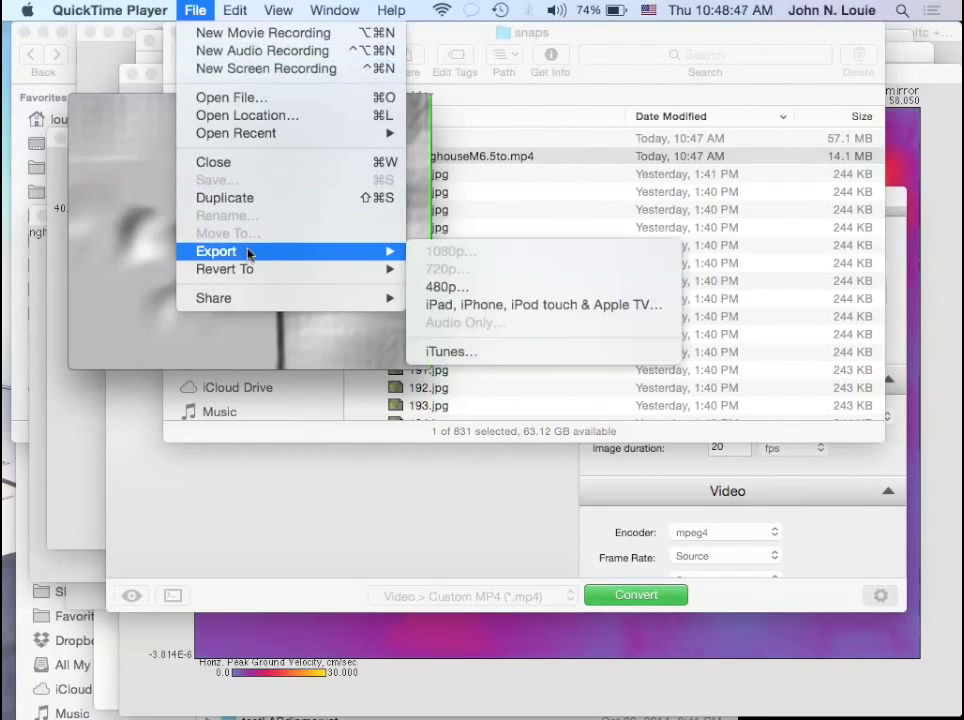
left_click(444, 288)
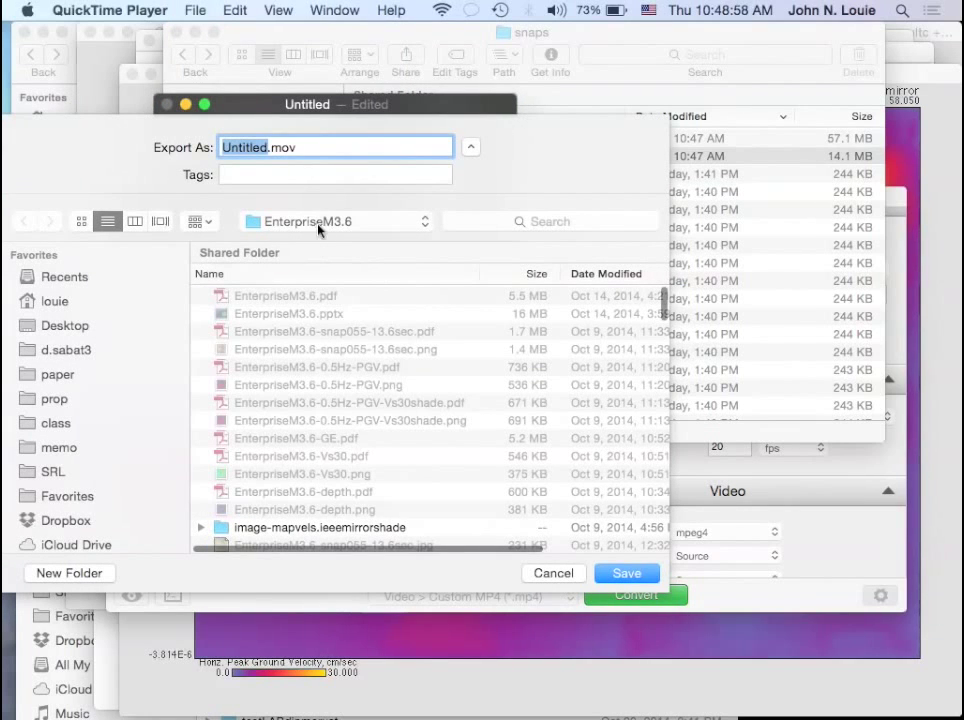
left_click(323, 223)
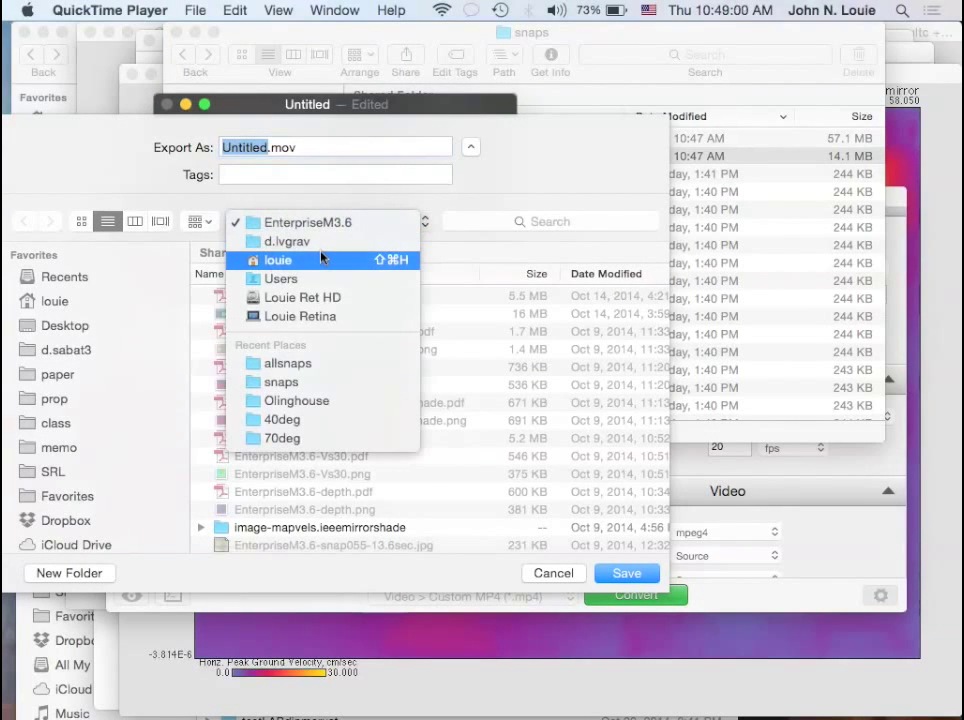
left_click(313, 382)
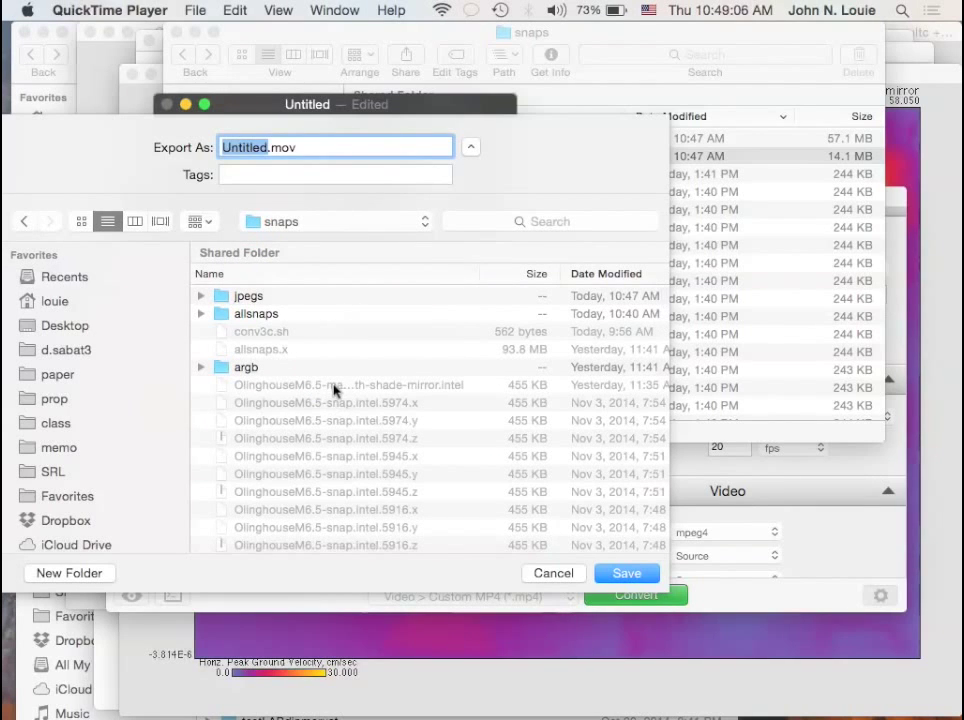
double_click(222, 296)
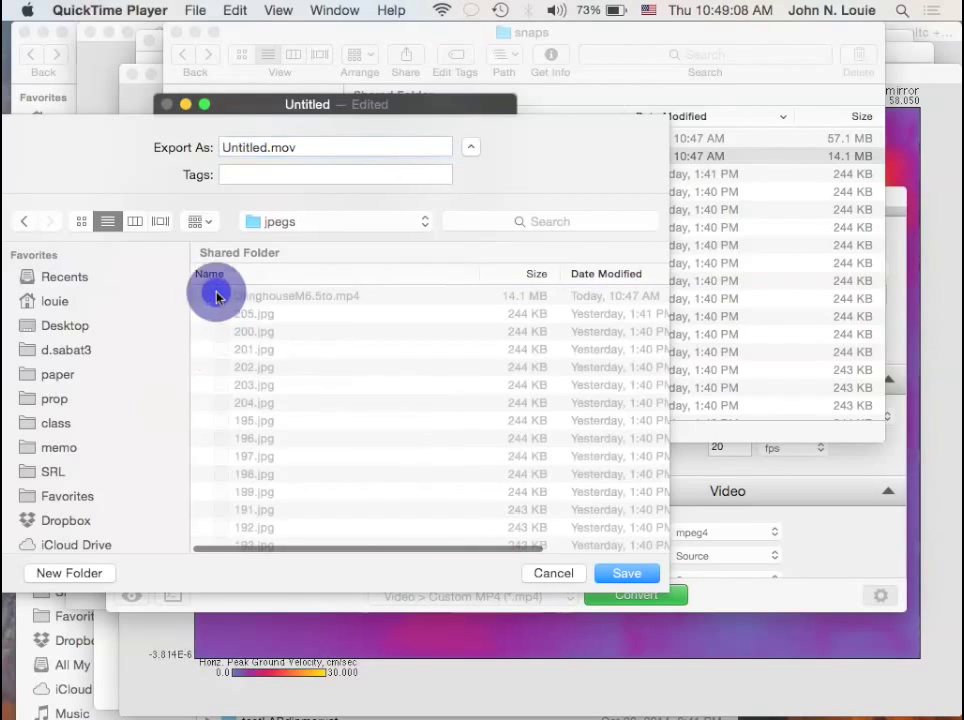
left_click(246, 299)
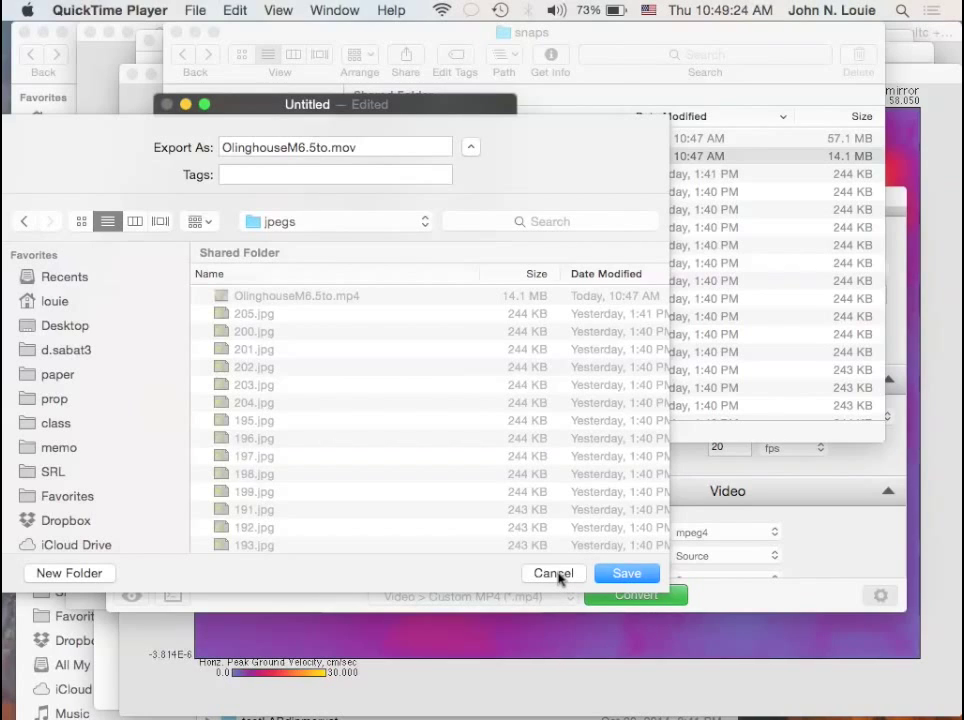
left_click(627, 574)
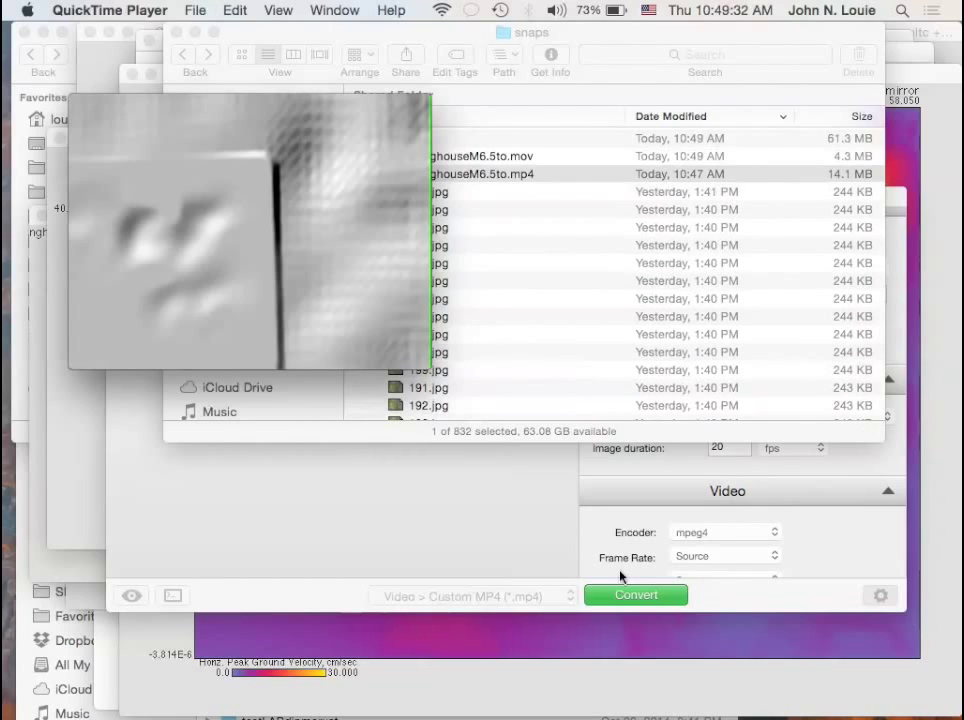
- Close the edited Untitled video without saving its changes
mouse_move(209, 142)
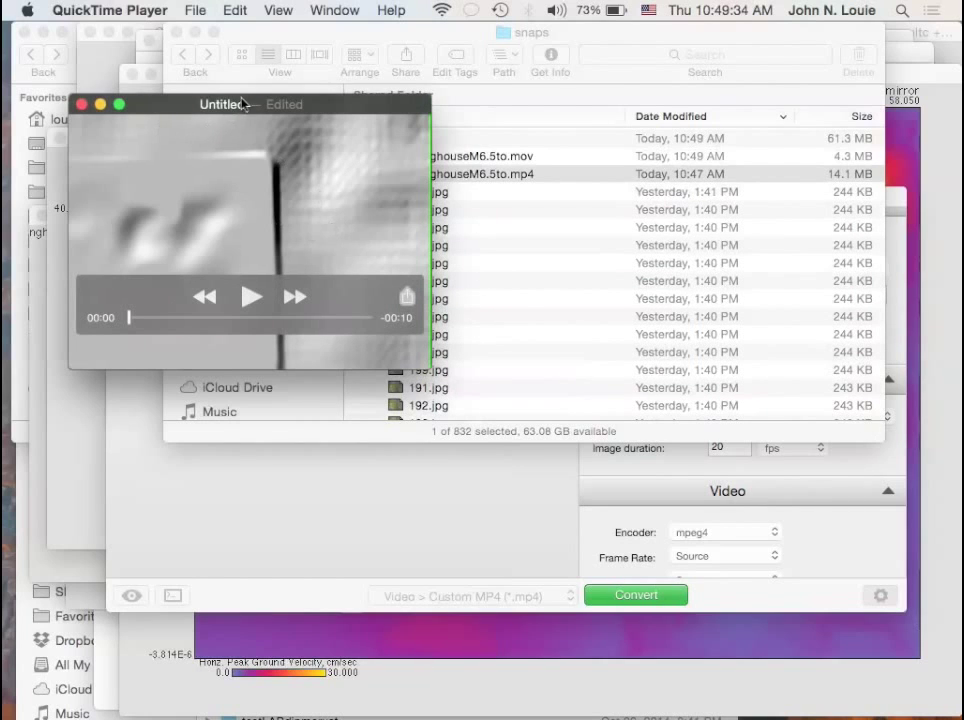
left_click(82, 106)
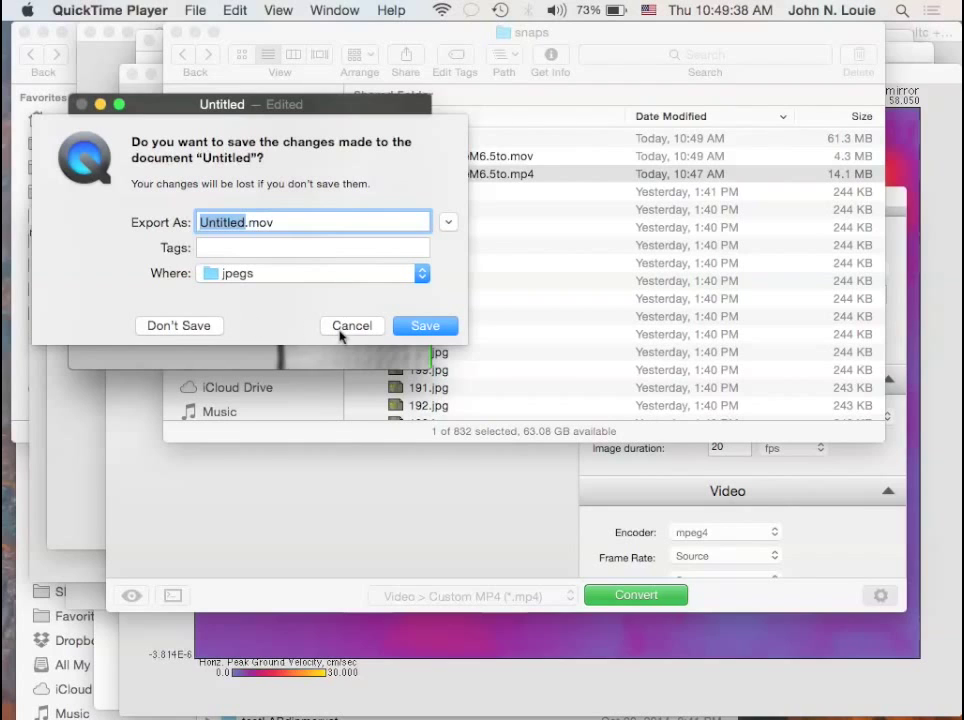
left_click(198, 327)
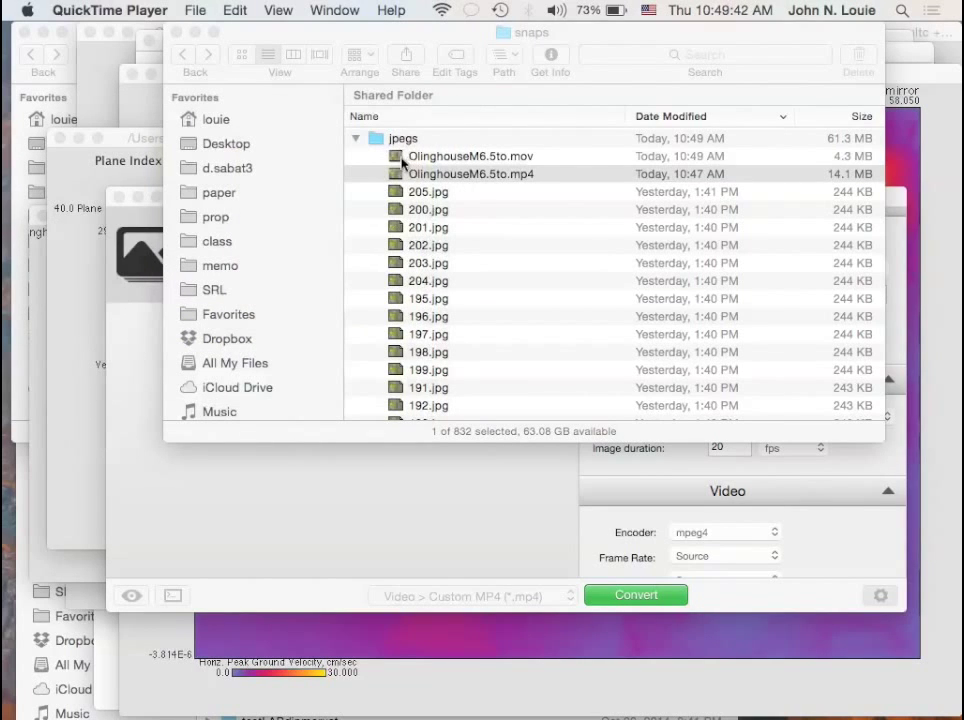
- Open the exported OlinghouseM6.5to.mov from the jpegs folder and view it in full screen
double_click(395, 157)
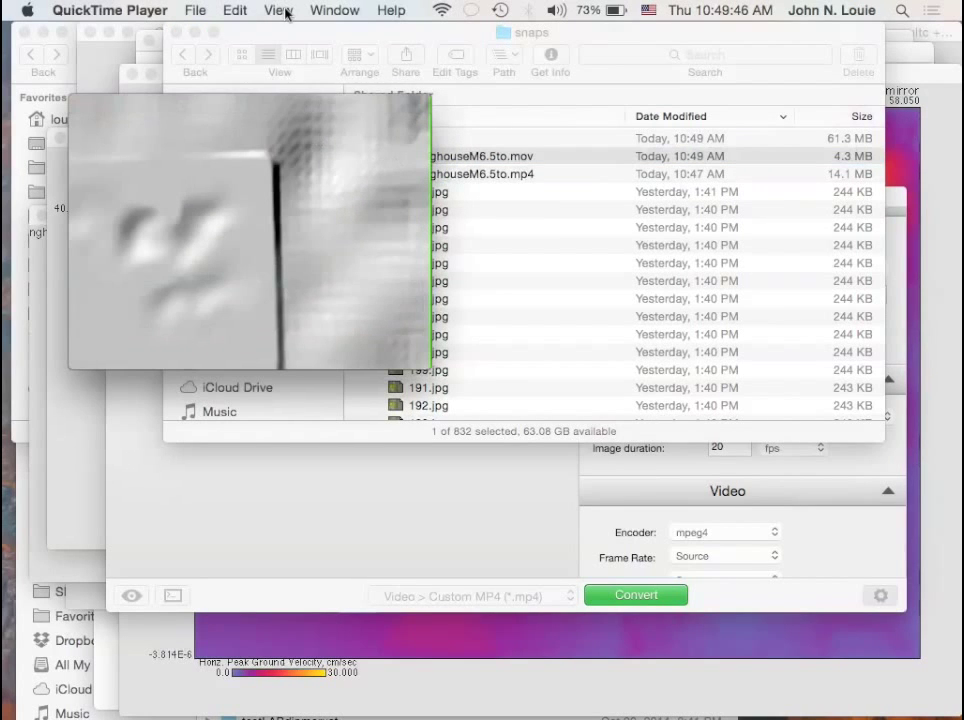
left_click(280, 11)
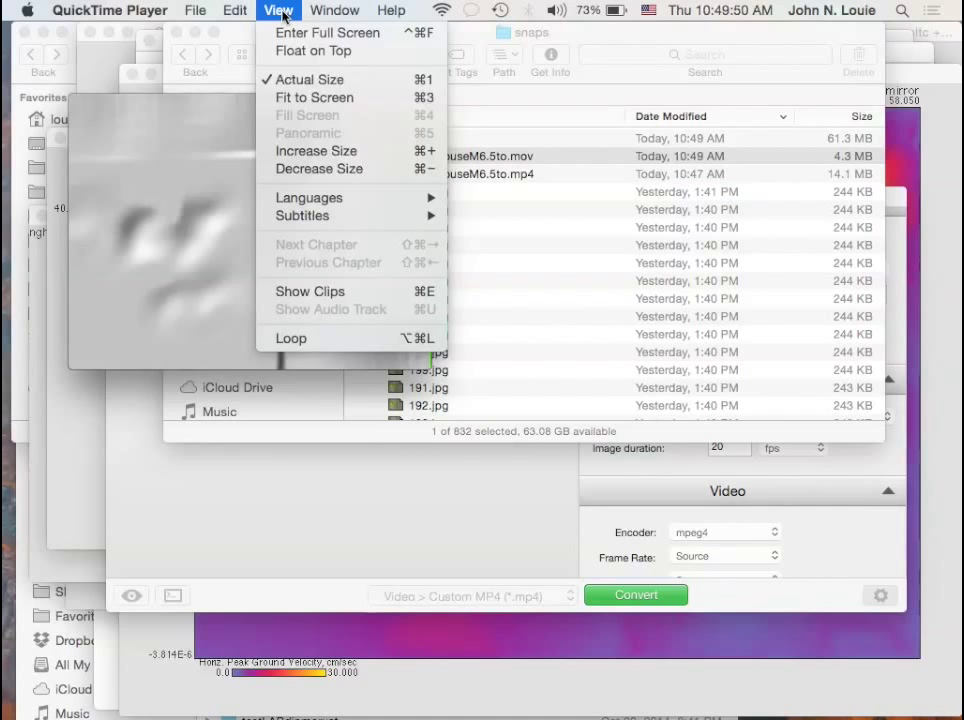
left_click(280, 33)
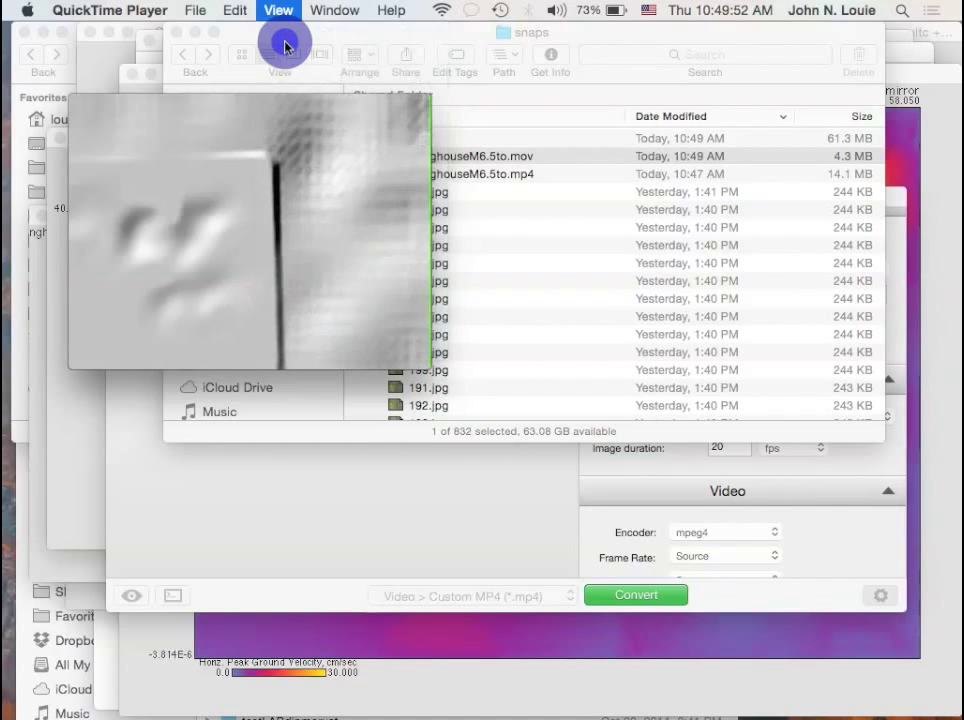
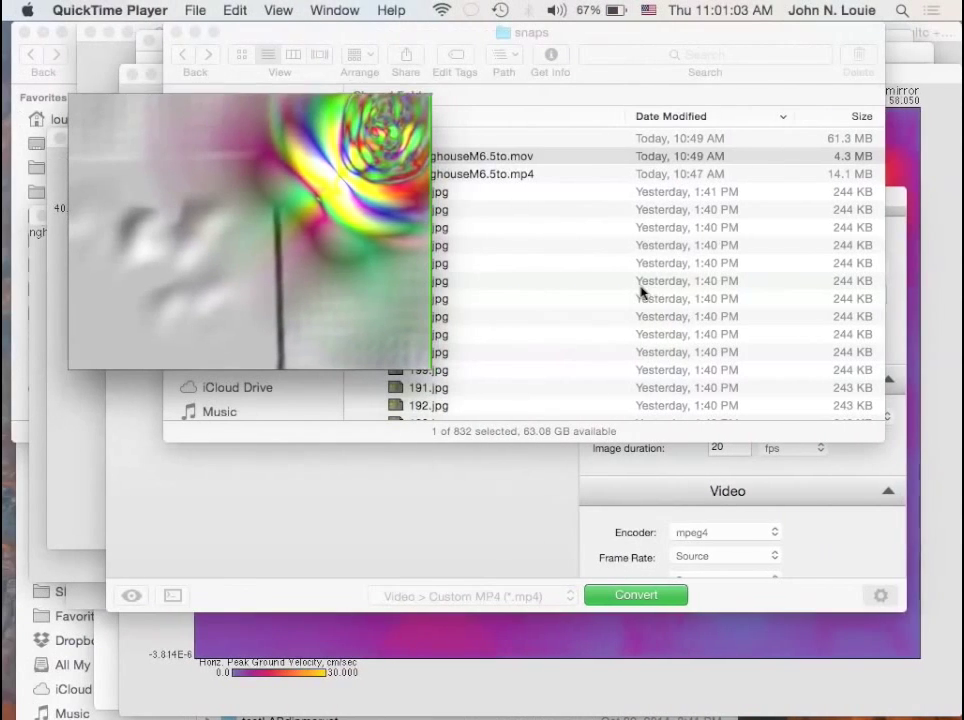
- Replace the finished item in Adapter's queue with the jpegs folder from the Olinghouse folder in Finder, closing the snaps window
left_click(483, 488)
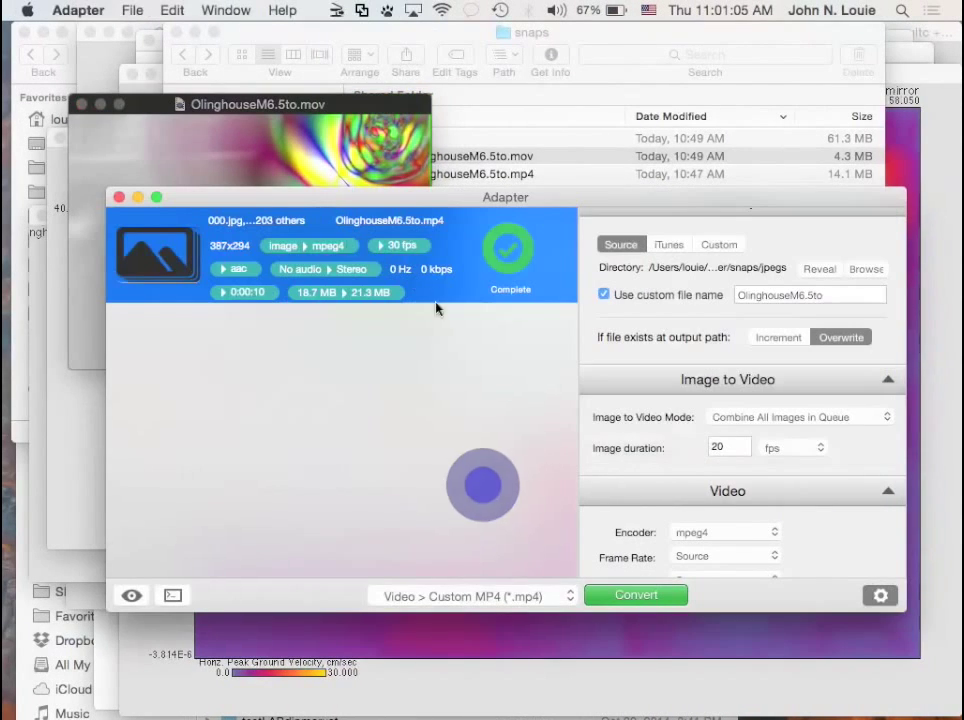
key("BackSpace")
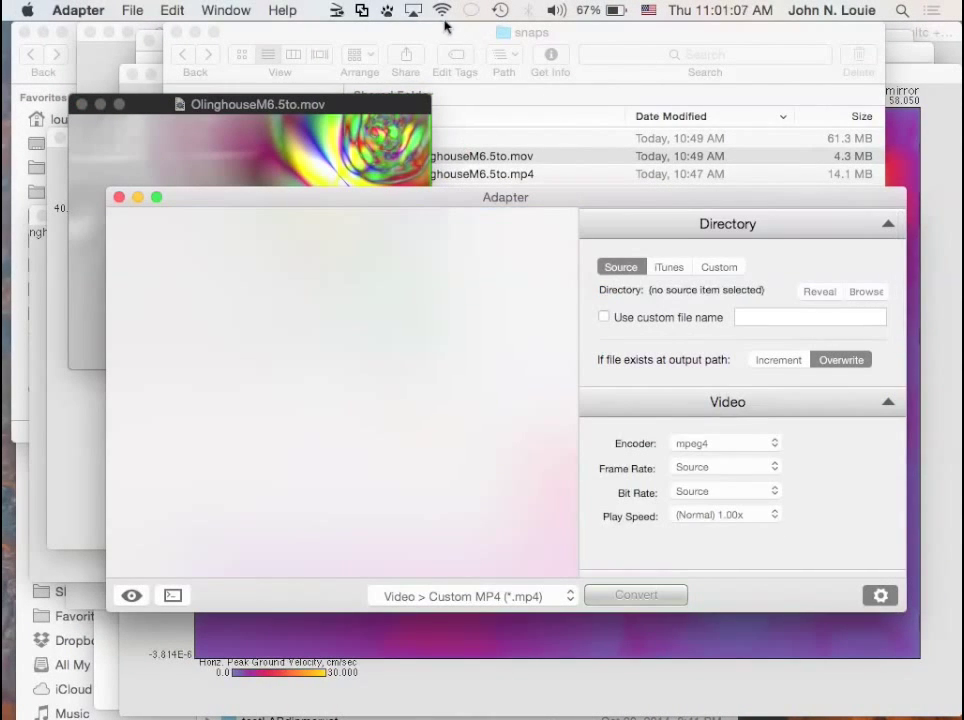
left_click(269, 32)
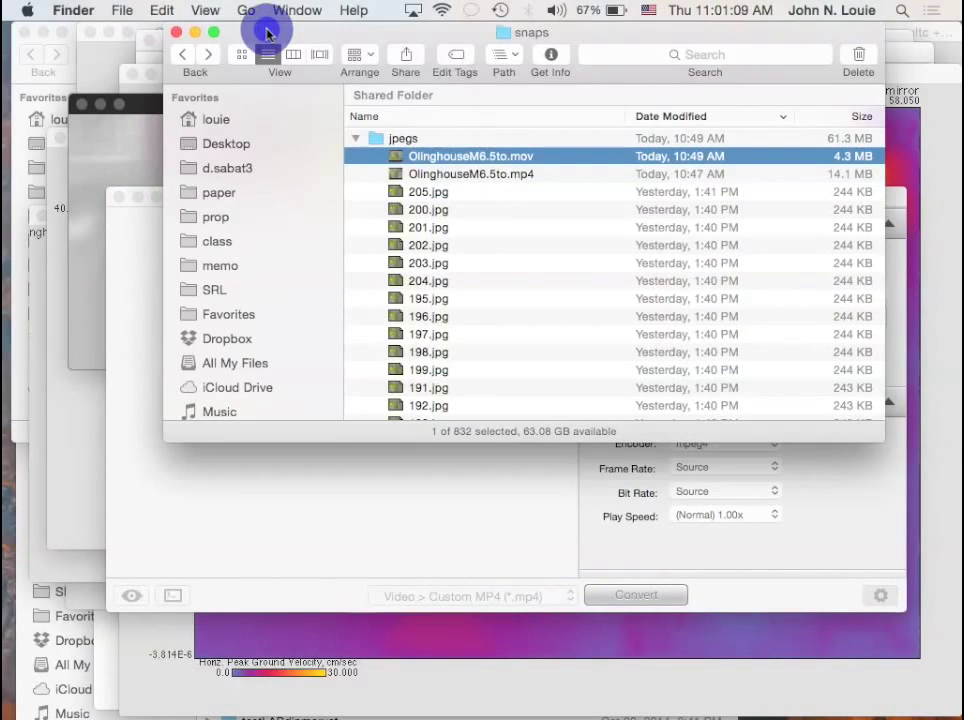
left_click(286, 10)
left_click(300, 10)
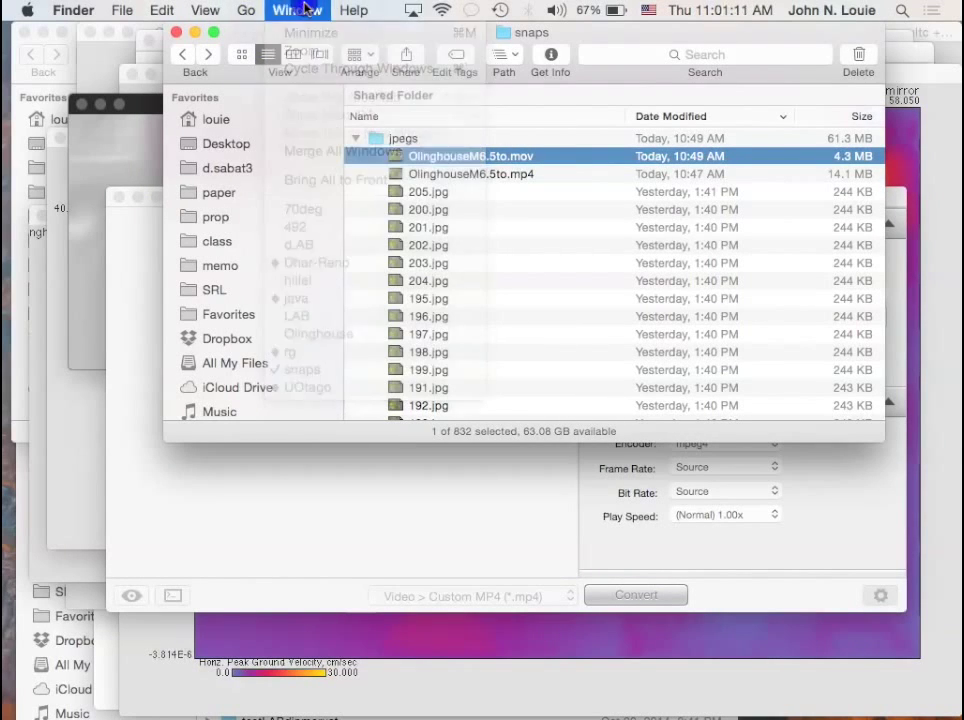
left_click(176, 32)
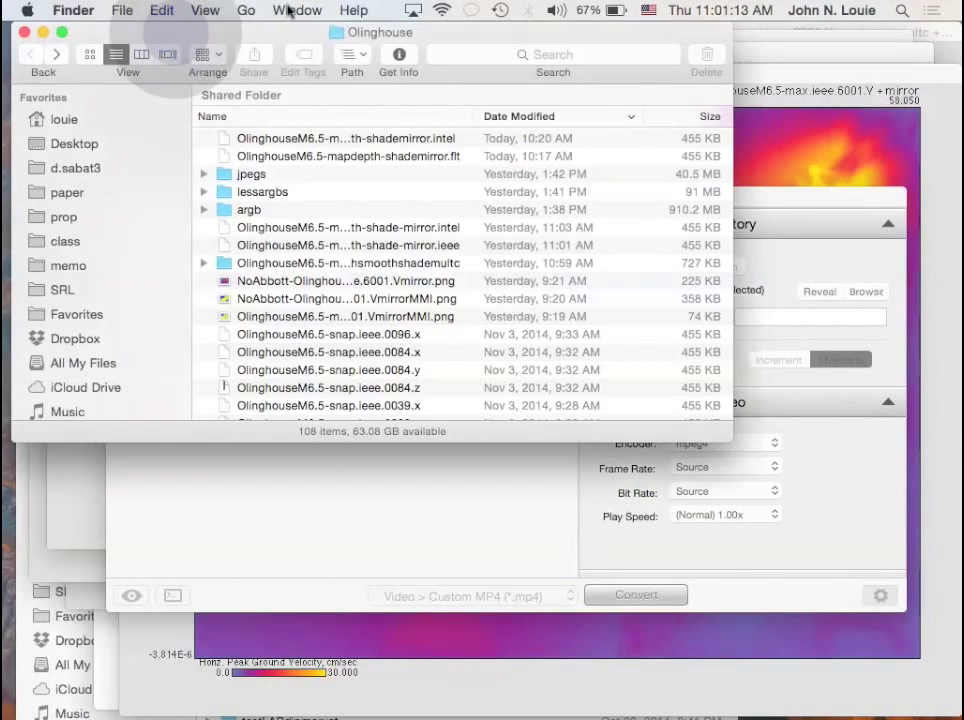
left_click_drag(223, 176, 297, 521)
left_click(297, 521)
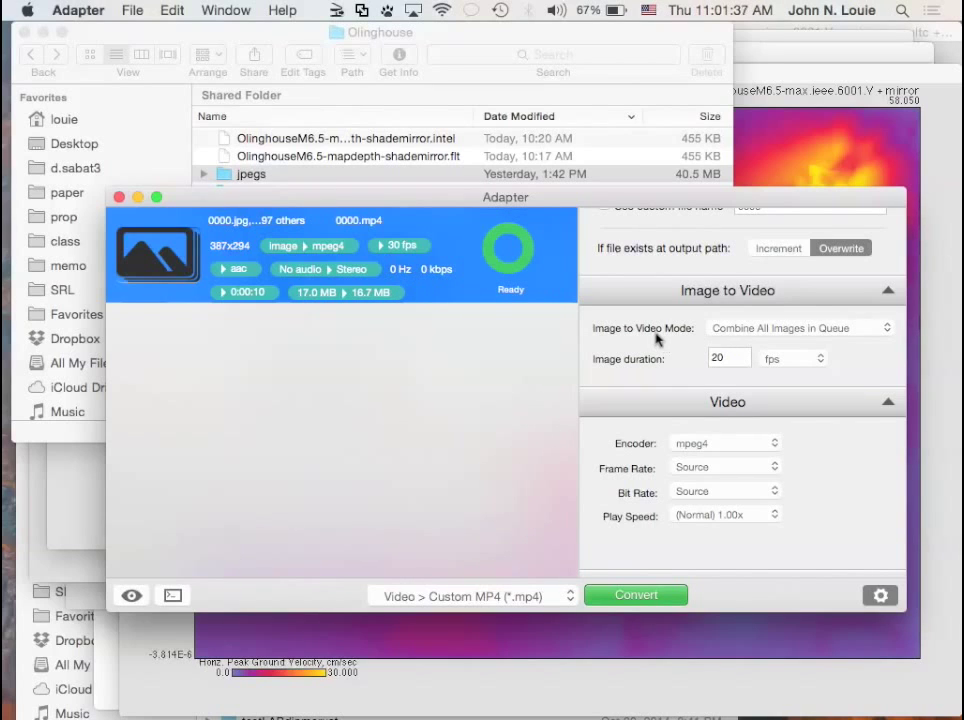
- Enable a custom output file name and set it to OlinghouseM6.5to-Abbott
scroll(655, 340, "up", 5)
left_click(603, 318)
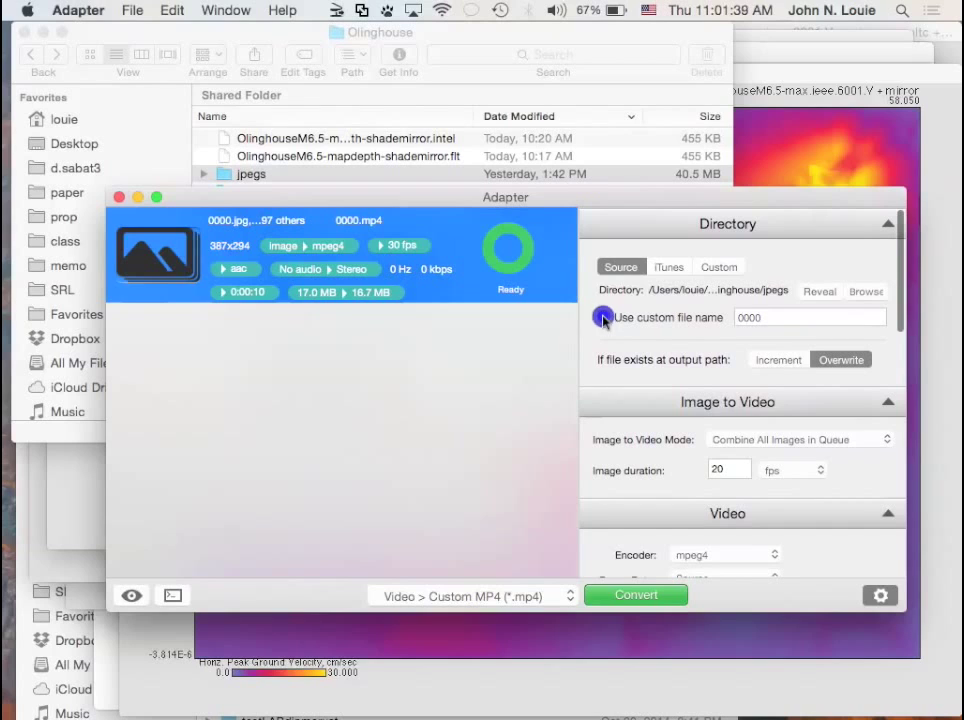
double_click(768, 317)
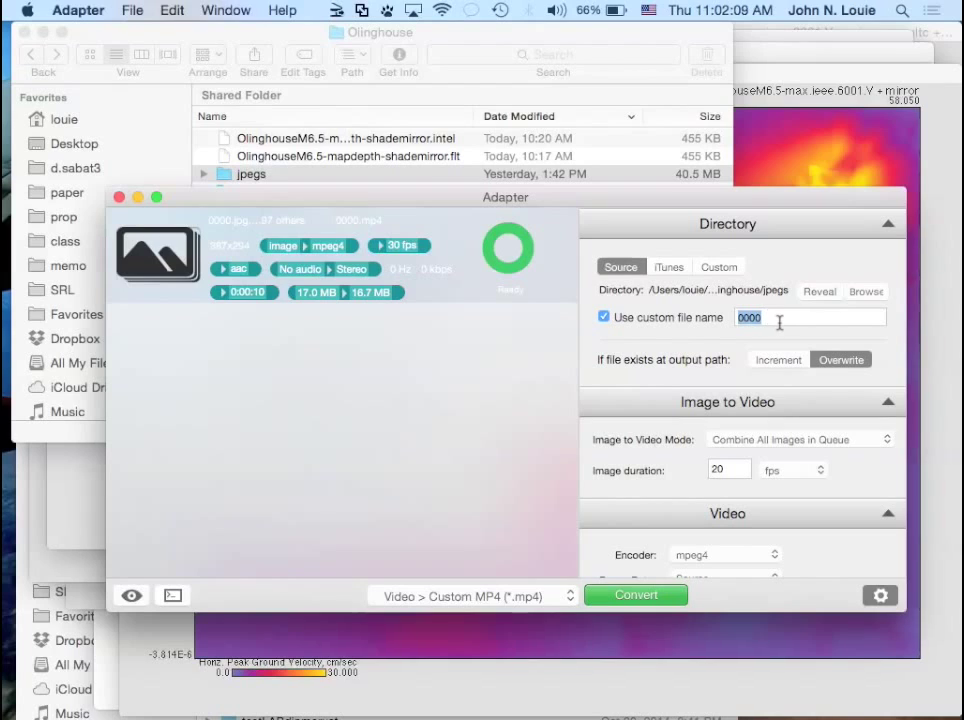
type("Olinghouse")
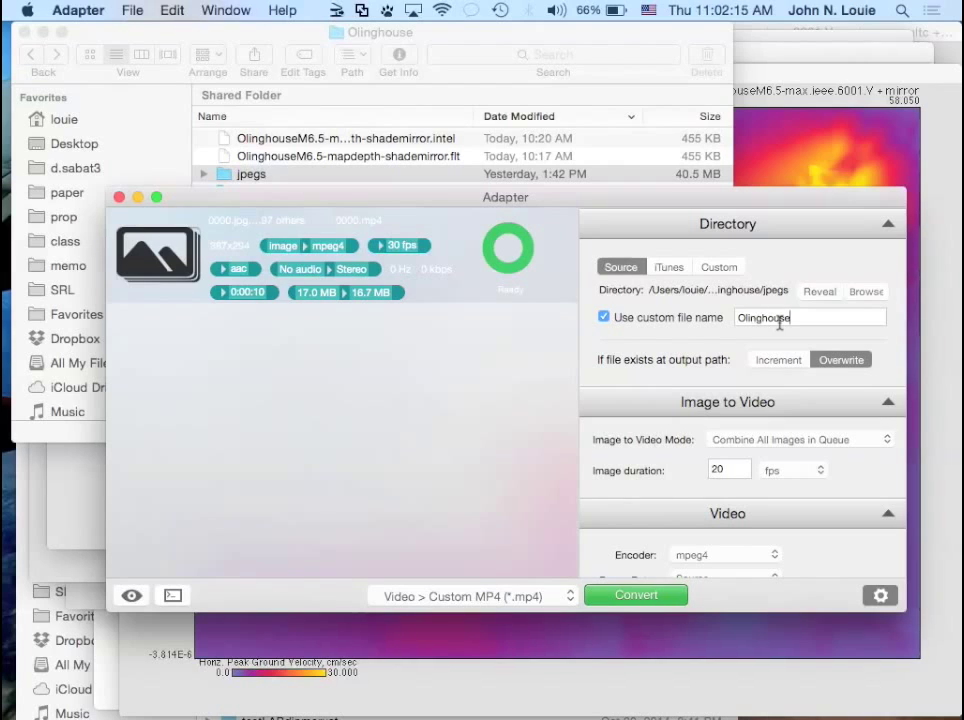
type("M6.5to-Abbott")
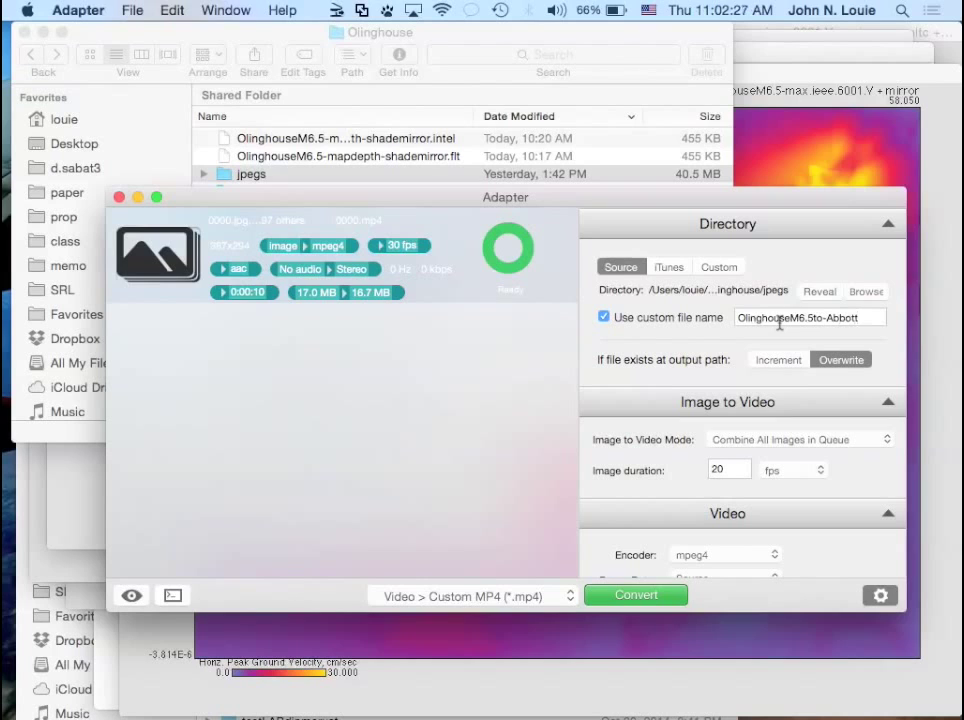
- Choose to overwrite any existing output file and convert the queued Olinghouse images to MP4 at 20 fps
left_click(819, 361)
left_click(718, 469)
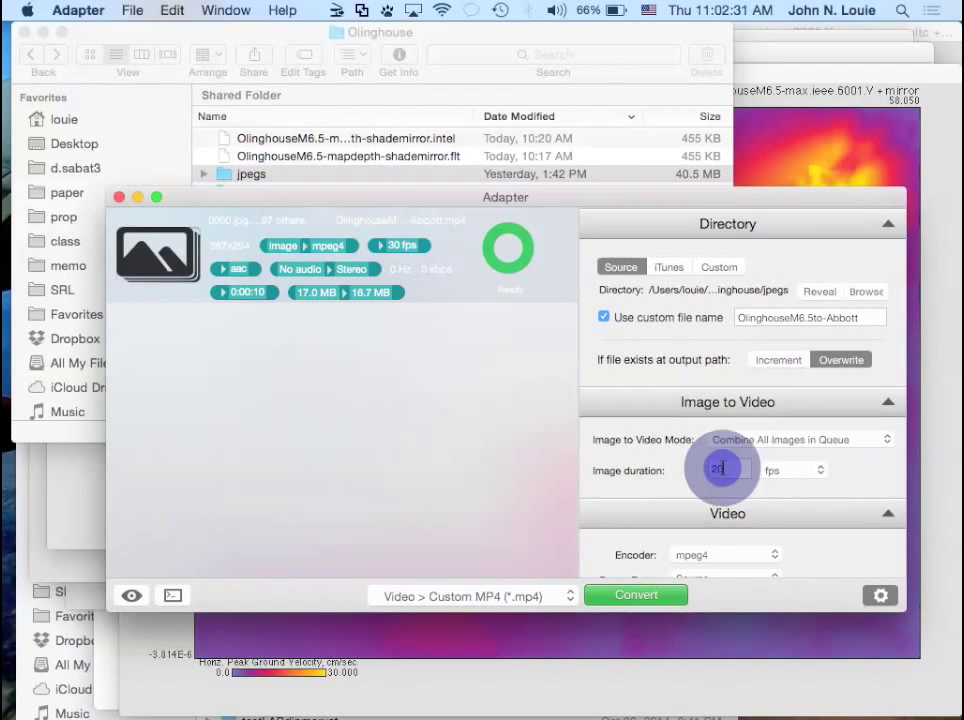
scroll(755, 499, "down", 3)
scroll(755, 499, "up", 2)
scroll(755, 497, "down", 5)
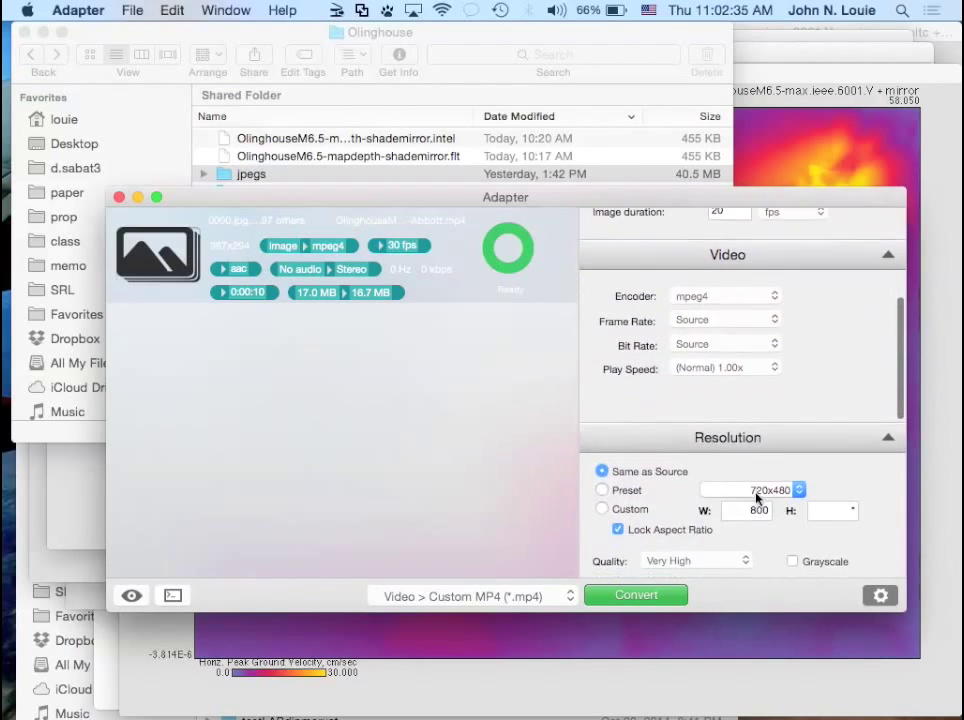
scroll(756, 498, "down", 5)
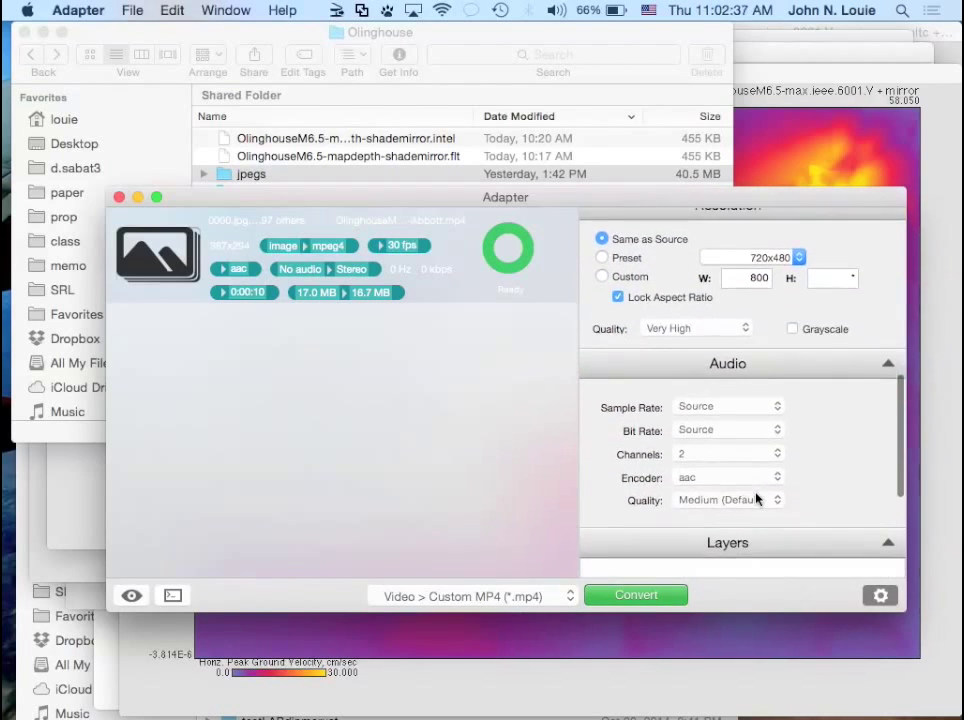
scroll(755, 499, "up", 10)
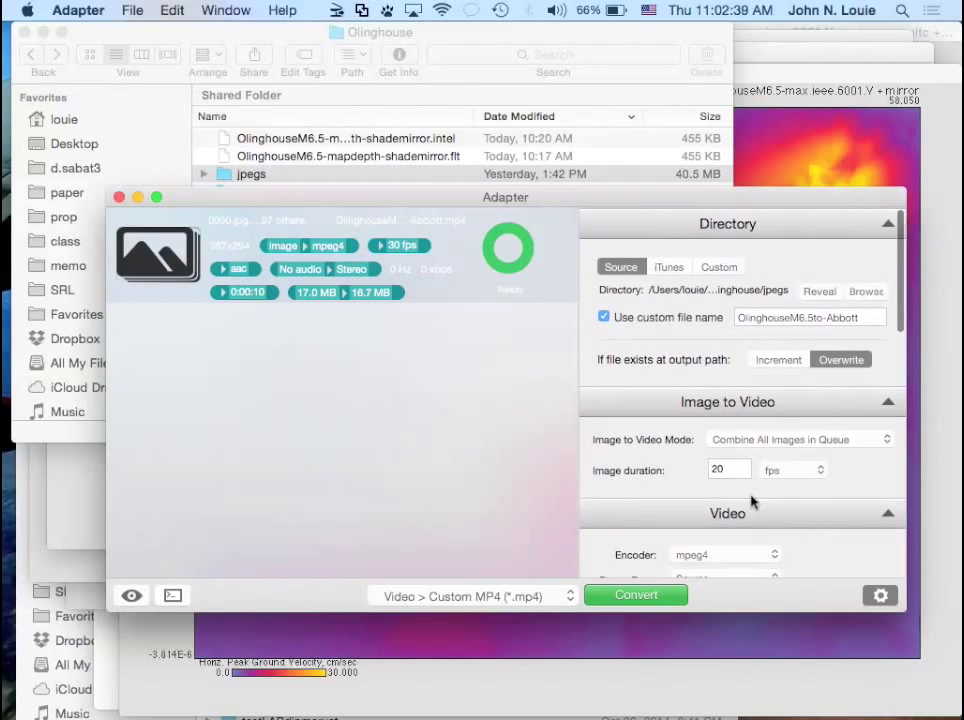
left_click(636, 600)
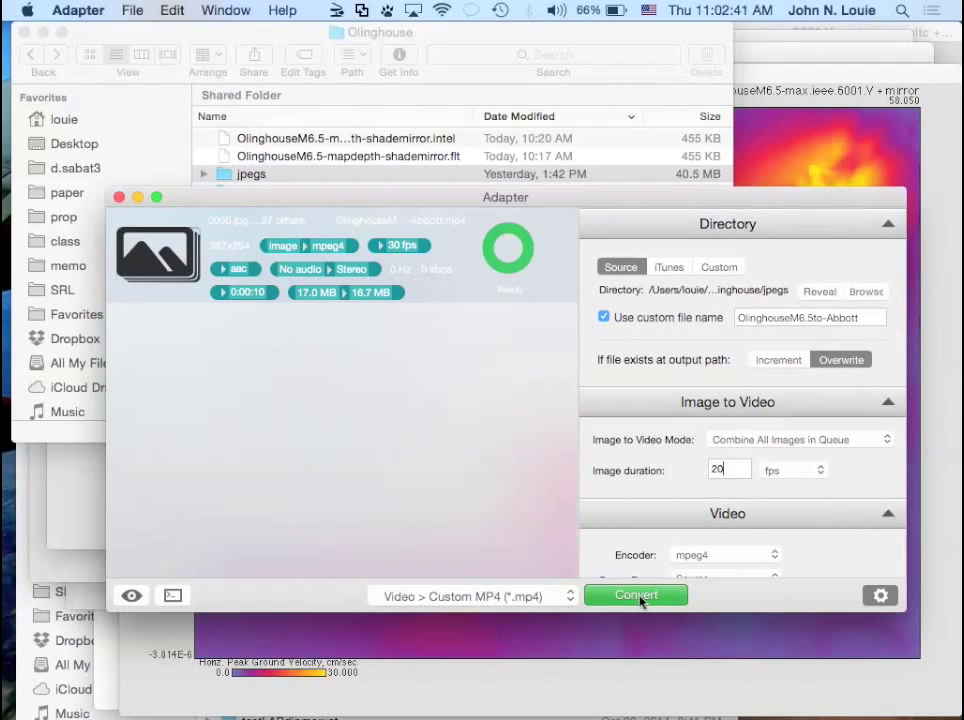
left_click(638, 597)
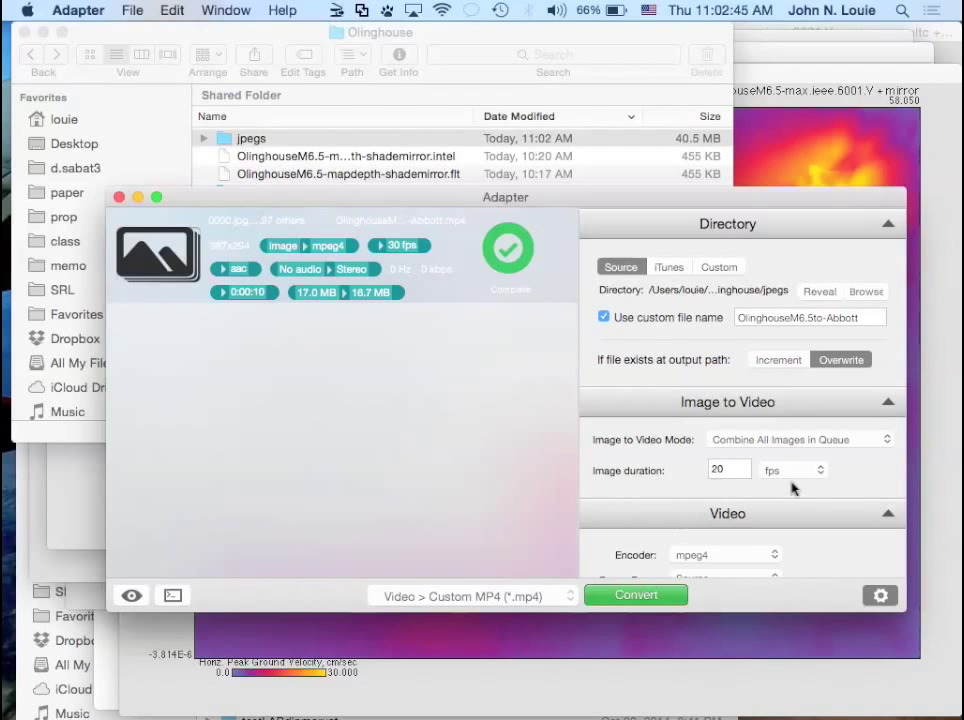
- Review the image-to-video, video and resolution settings used for the conversion
left_click(869, 476)
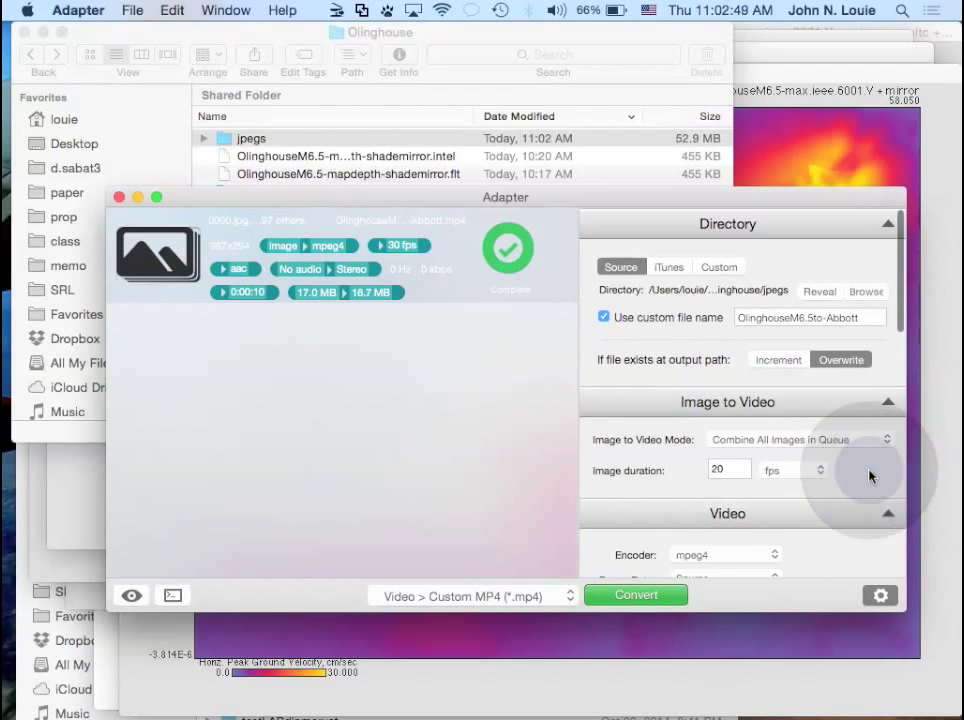
scroll(869, 476, "down", 2)
scroll(869, 476, "down", 4)
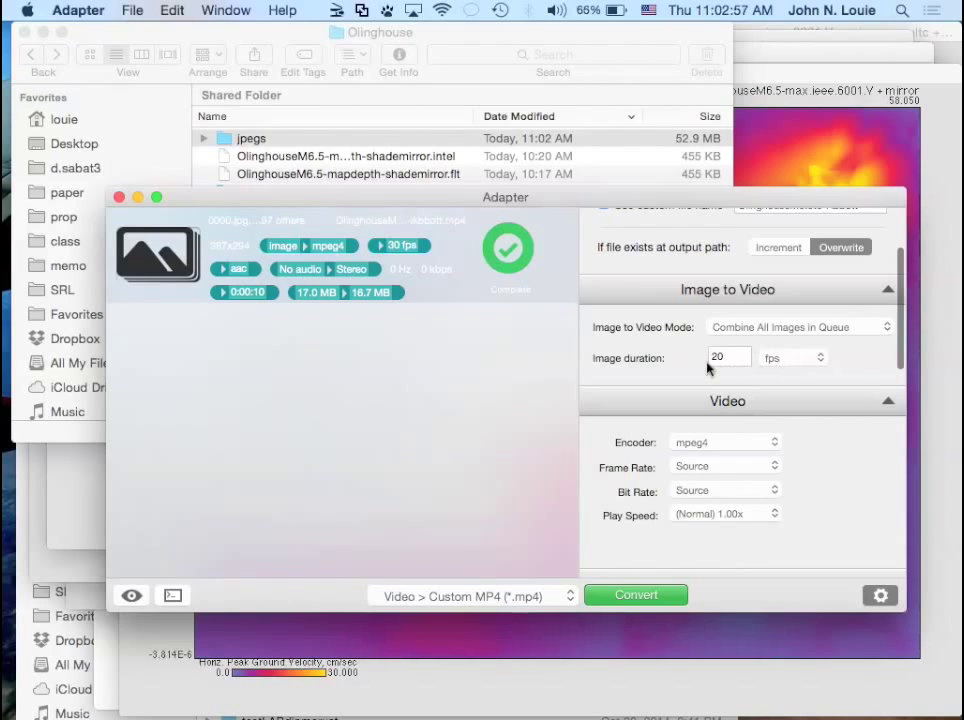
scroll(821, 462, "down", 3)
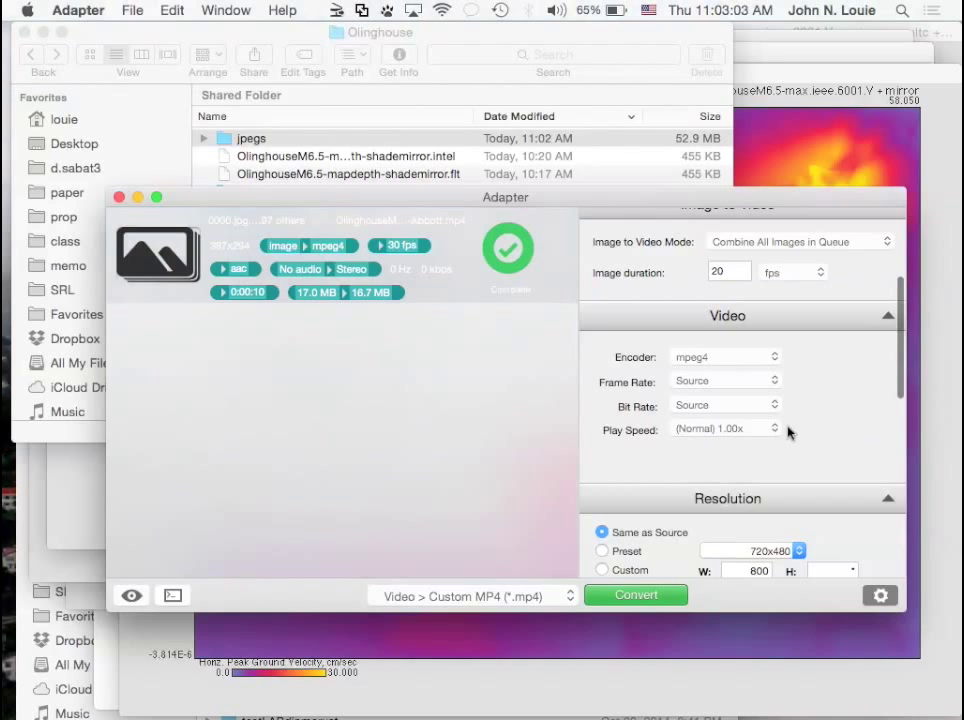
scroll(836, 464, "down", 5)
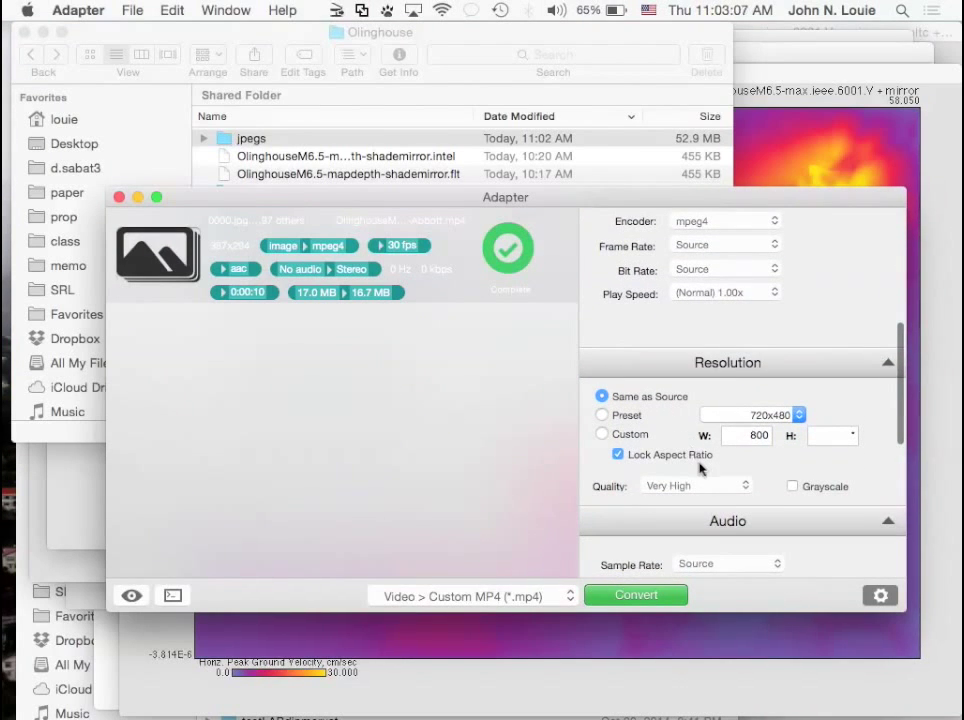
- Review the resolution and audio settings used for the conversion
scroll(765, 495, "down", 3)
scroll(765, 495, "down", 2)
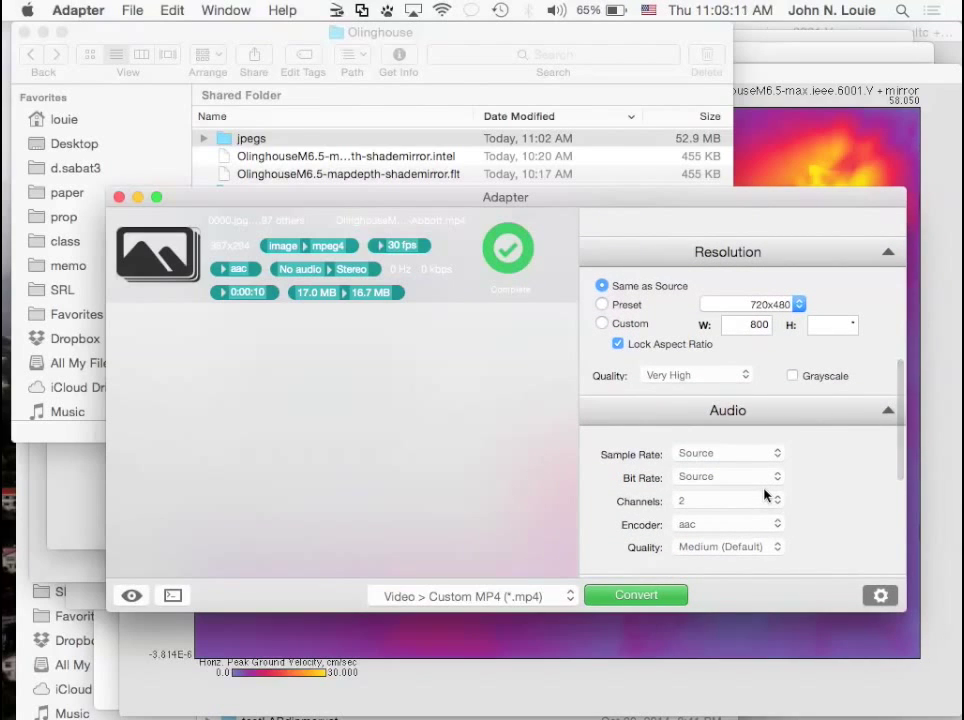
- Switch to Finder, sort Olinghouse's jpegs folder by modification date and open OlinghouseM6.5to-Abbott.mp4 in QuickTime Player
left_click(290, 35)
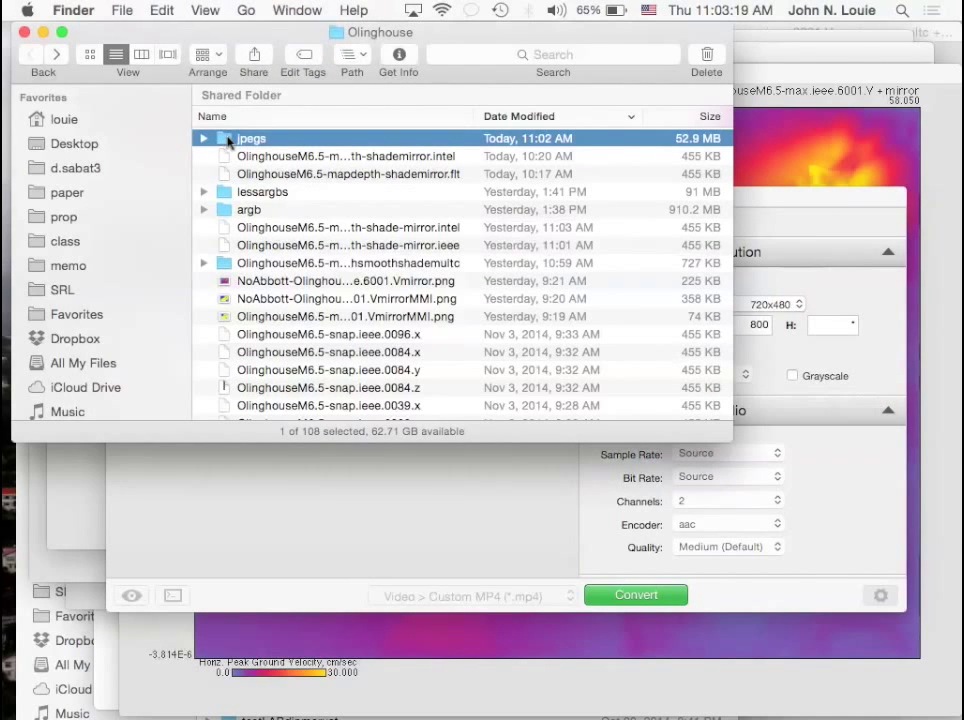
double_click(228, 140)
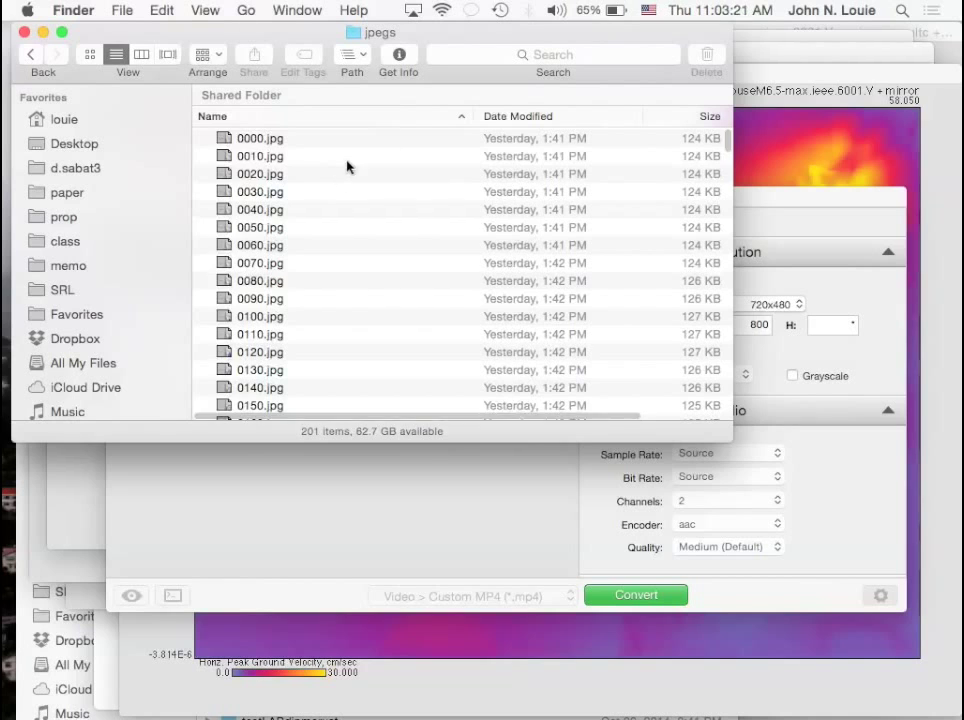
left_click(523, 117)
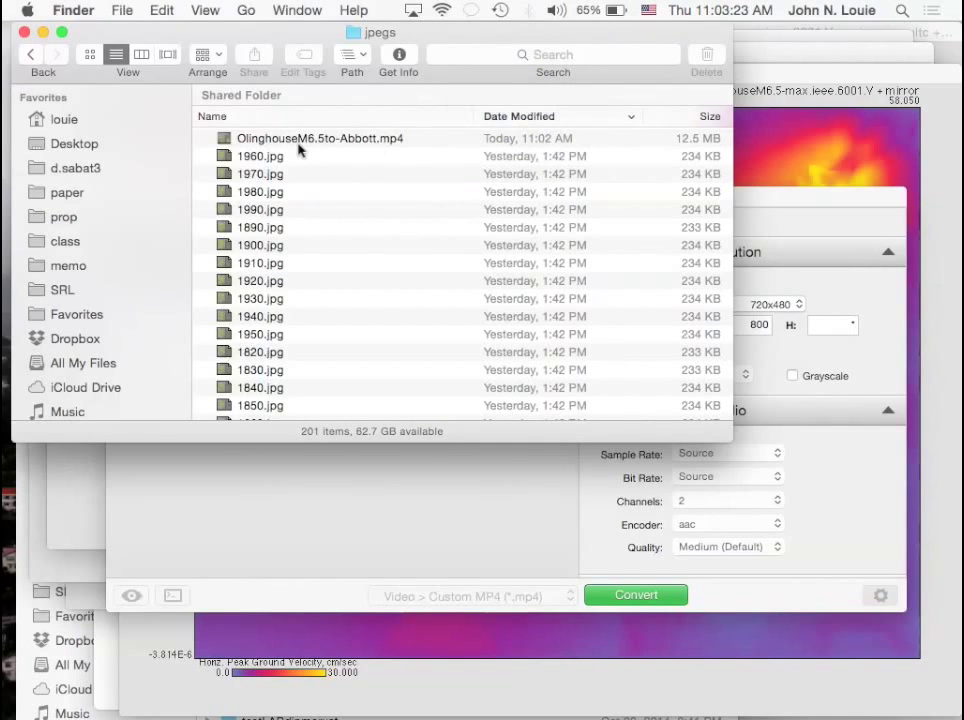
double_click(224, 140)
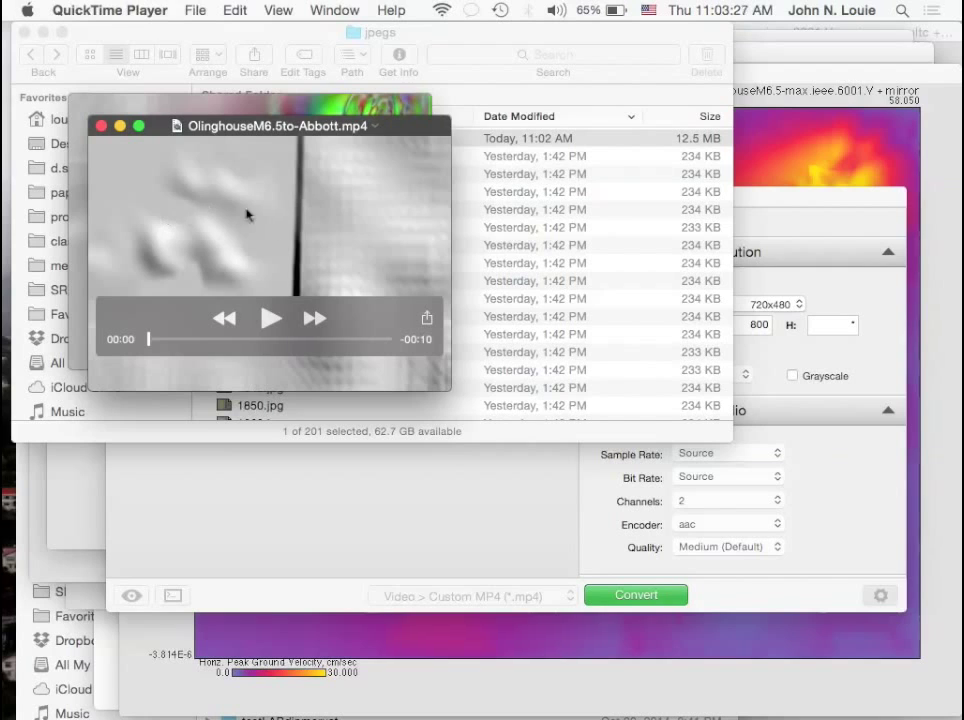
- Flip the OlinghouseM6.5to-Abbott movie vertically
left_click(196, 10)
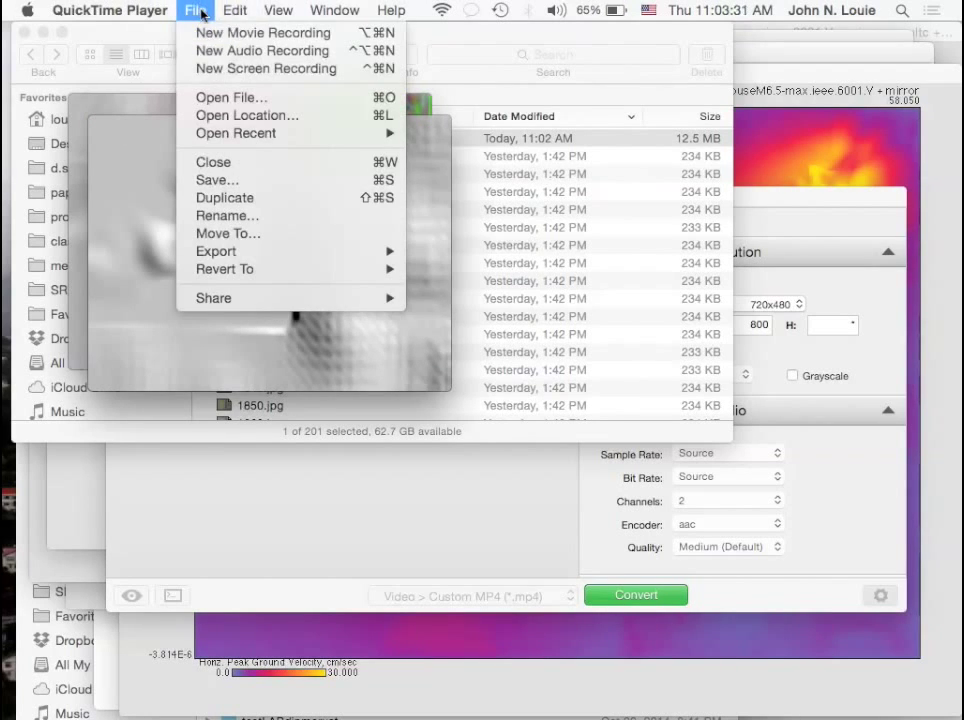
mouse_move(278, 14)
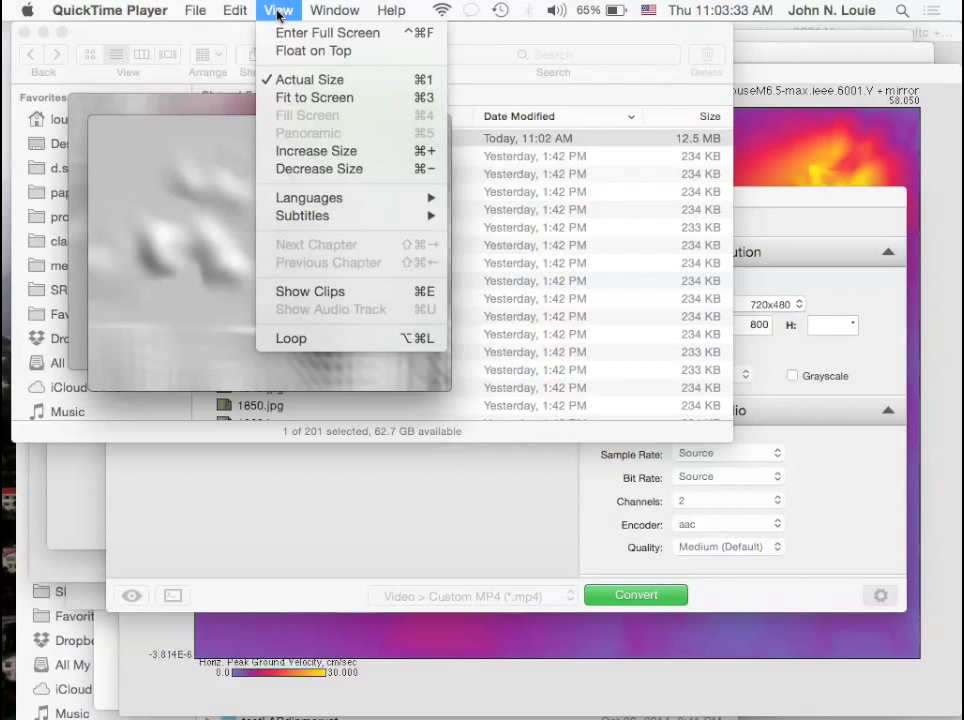
mouse_move(234, 11)
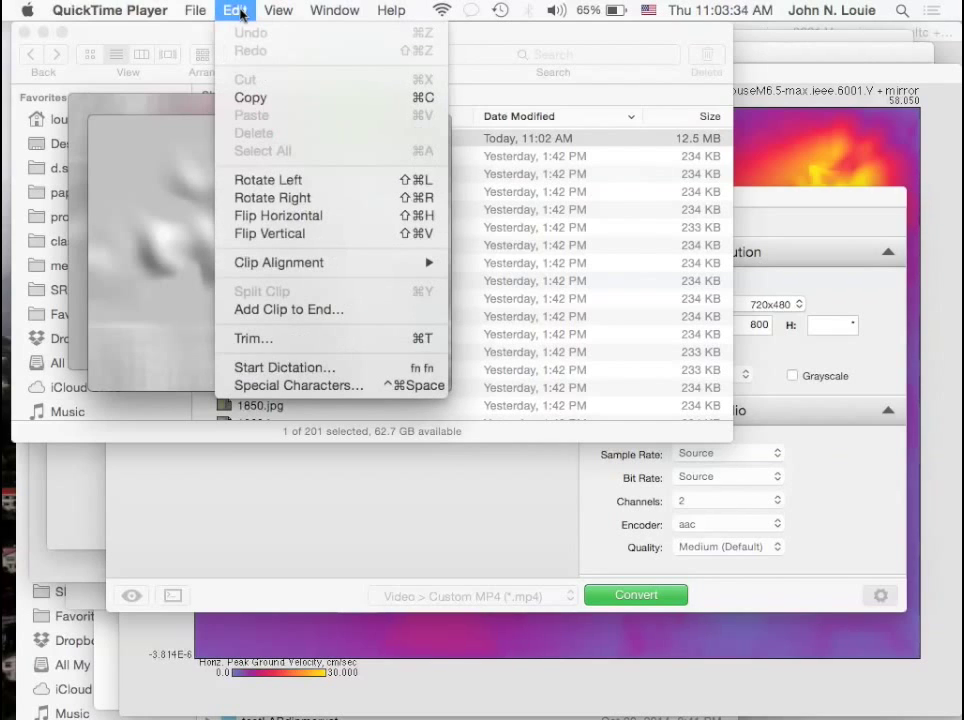
left_click(272, 238)
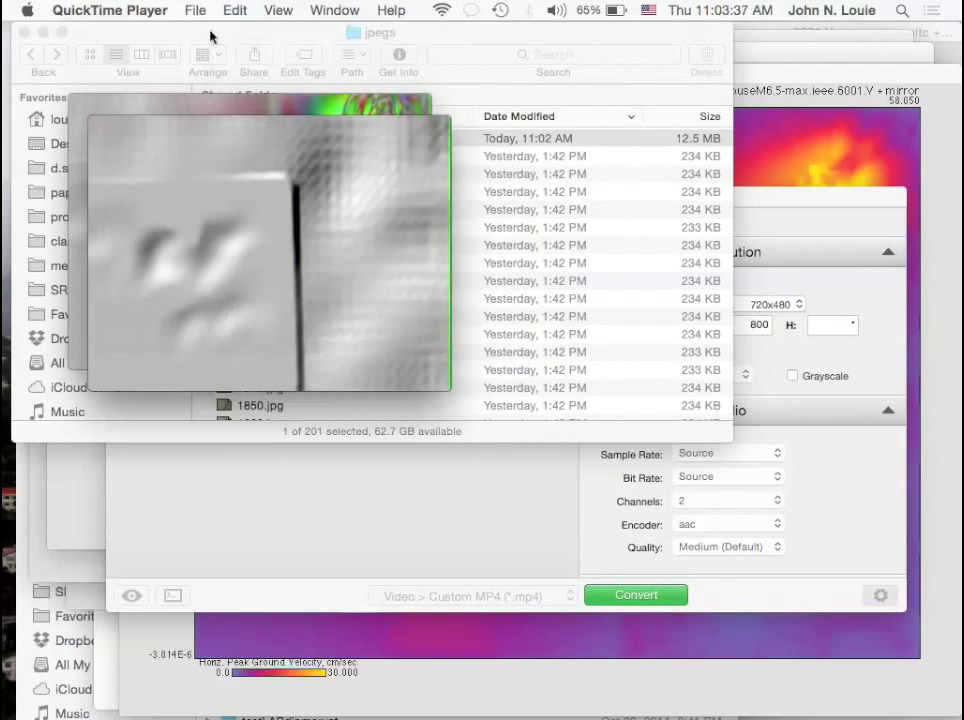
- Export the flipped movie at 480p as OlinghouseM6.5to-Abbott.mov into Olinghouse's jpegs folder, and close the untitled edited movie without saving
left_click(195, 10)
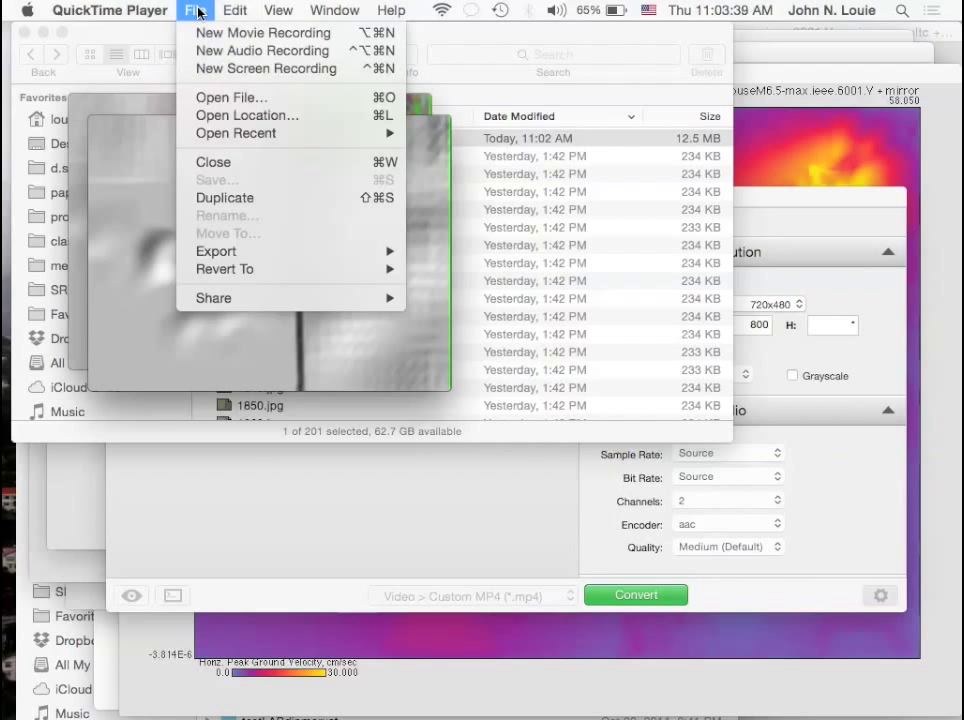
mouse_move(246, 259)
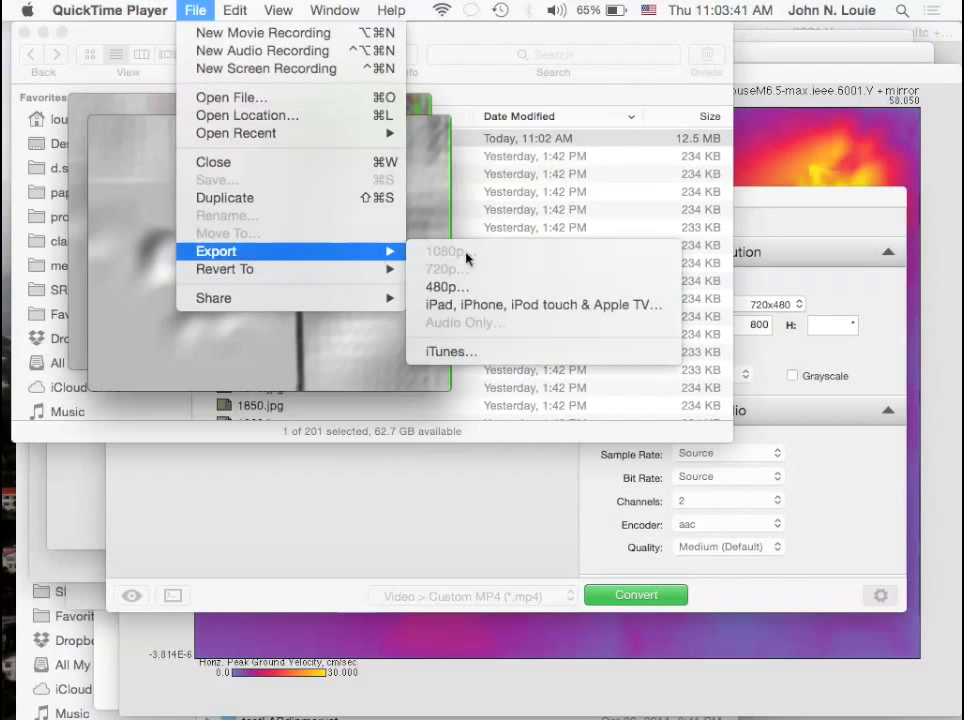
left_click(470, 293)
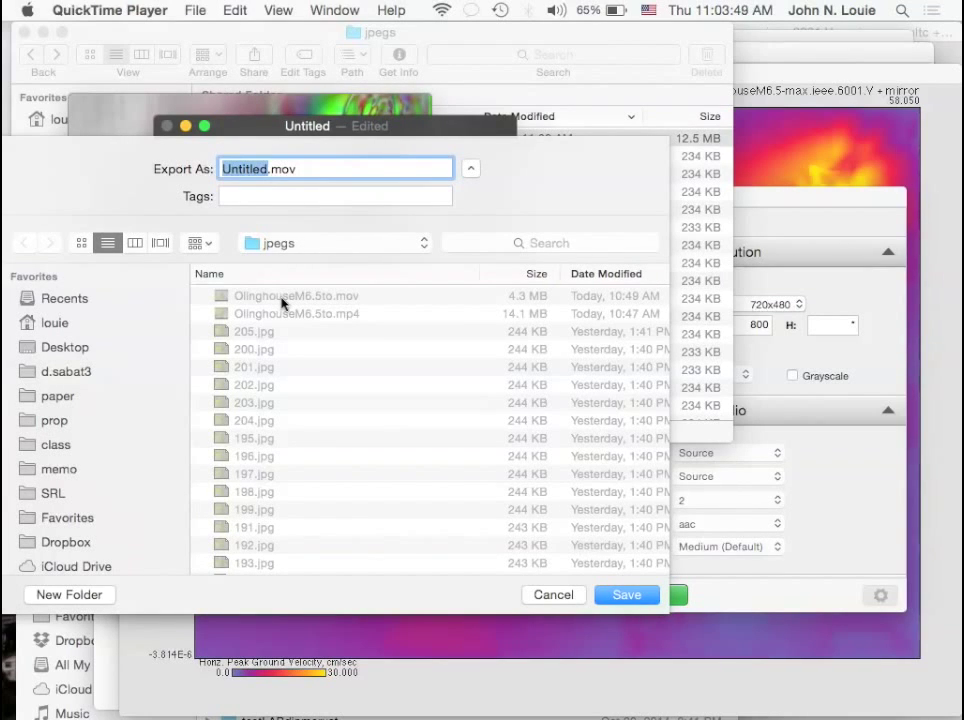
left_click(295, 245)
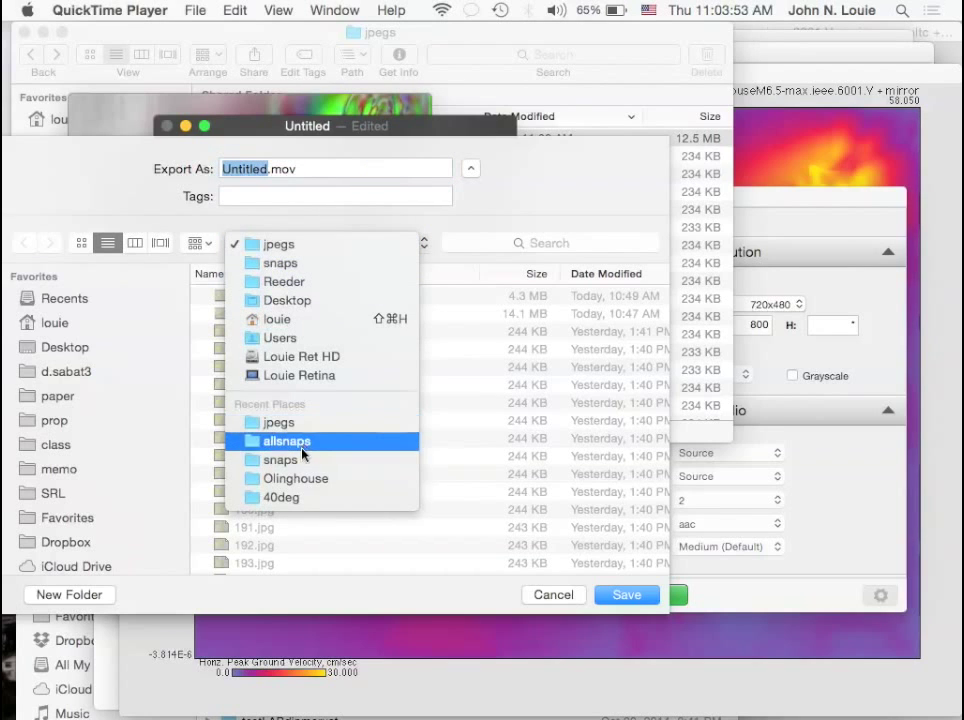
left_click(305, 479)
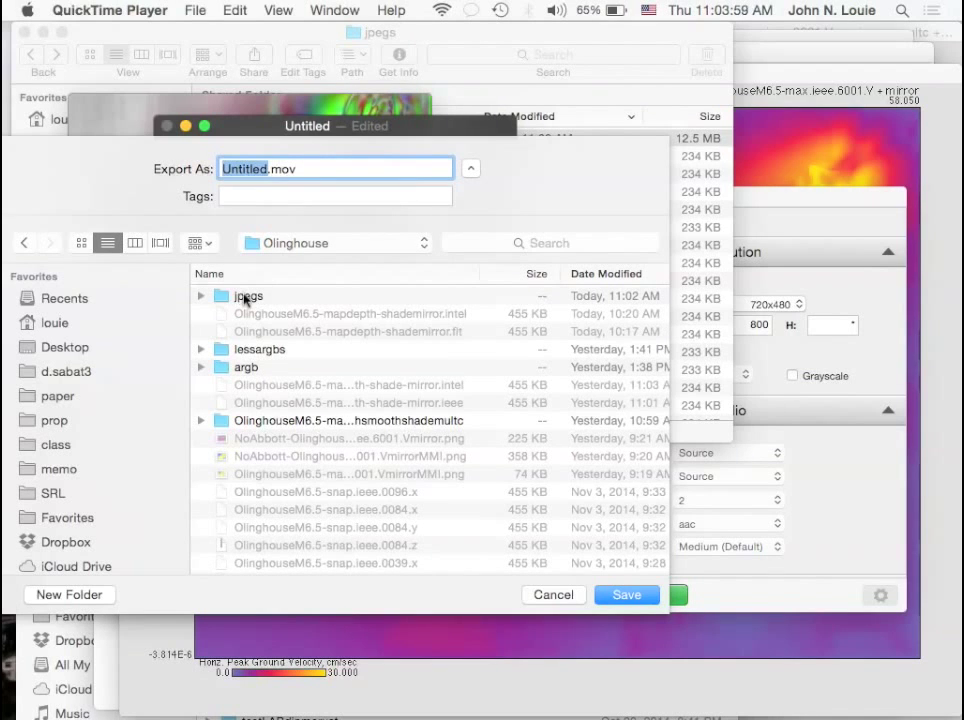
double_click(242, 297)
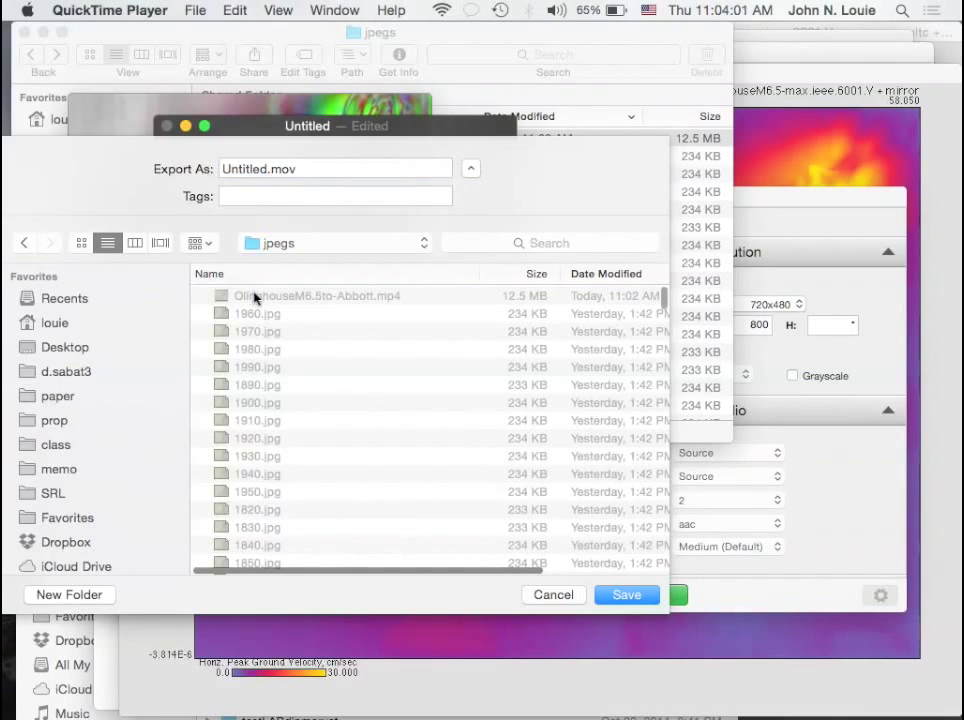
left_click(254, 296)
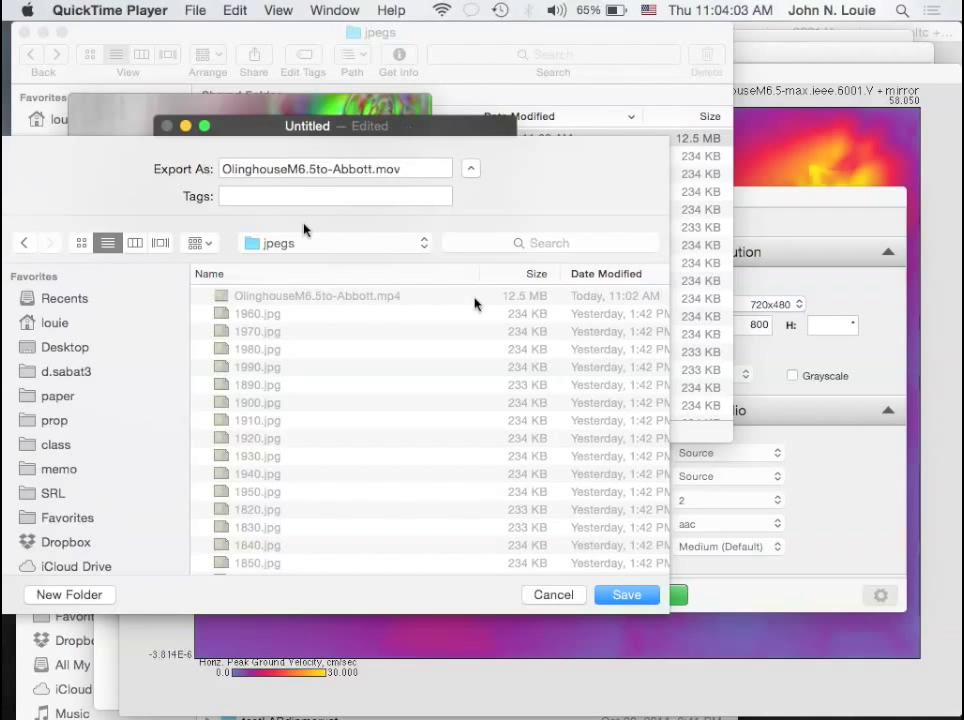
left_click(623, 600)
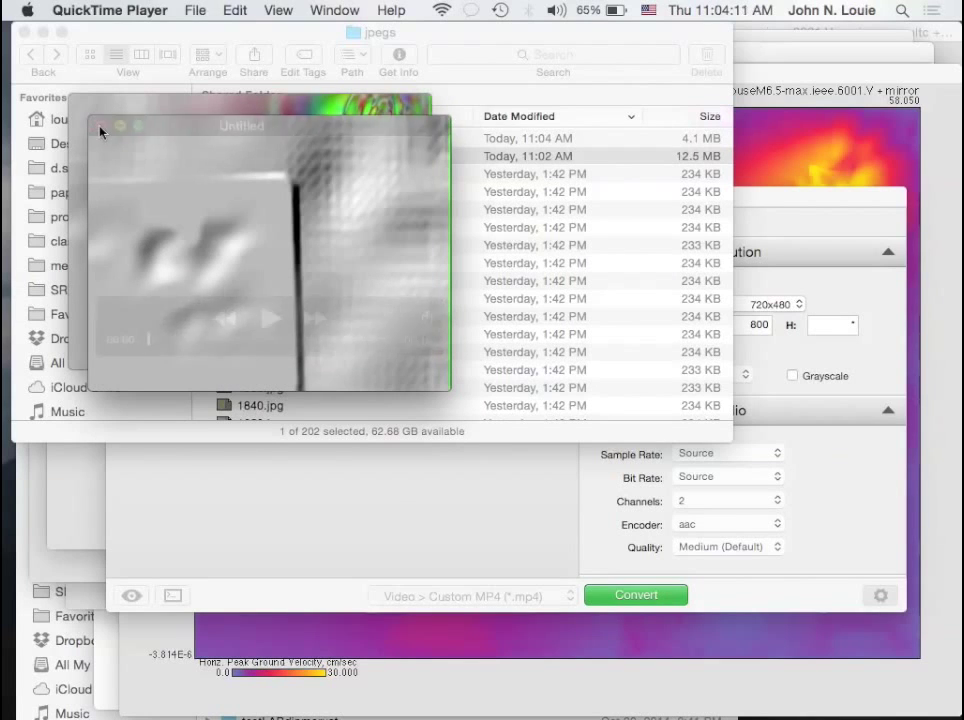
left_click(101, 126)
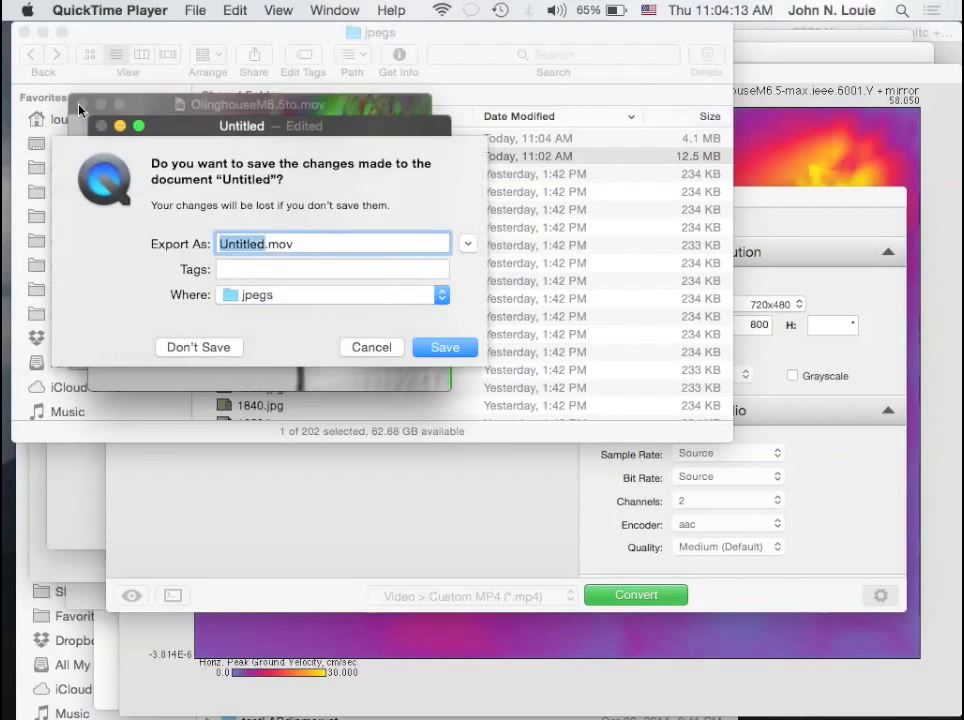
left_click(214, 349)
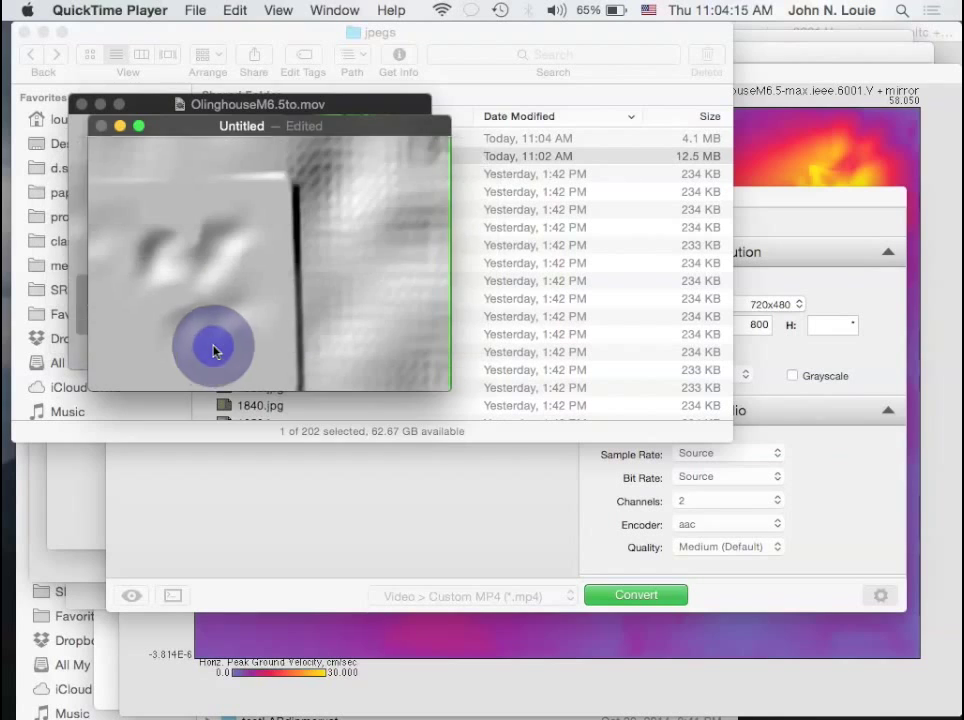
- Open the exported OlinghouseM6.5to-Abbott.mov from the jpegs folder in Finder and view it full screen in QuickTime Player
left_click(630, 40)
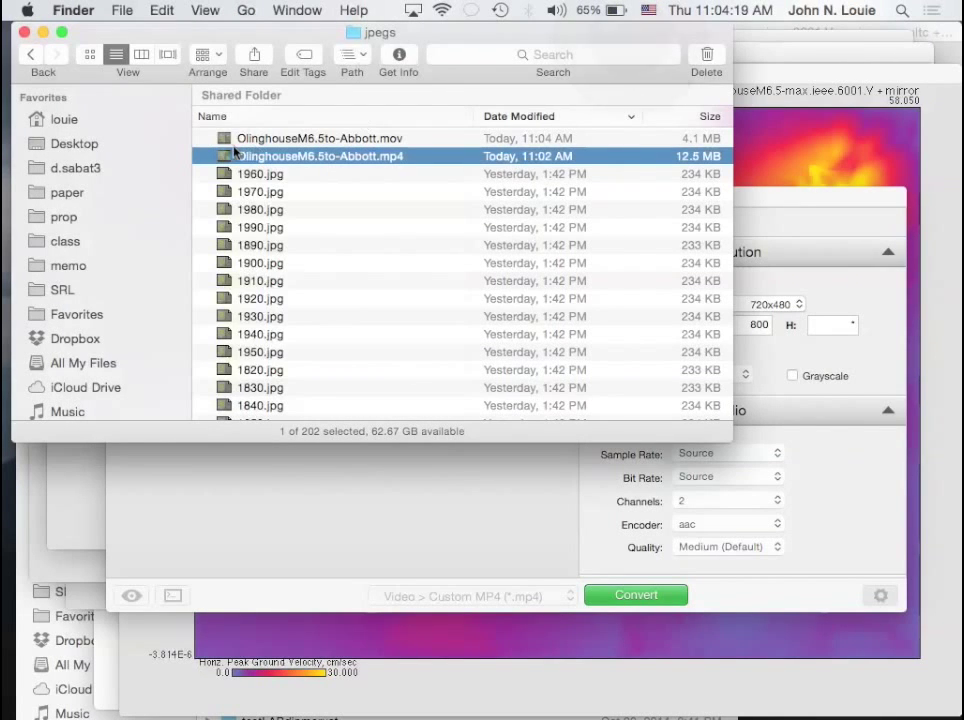
double_click(226, 138)
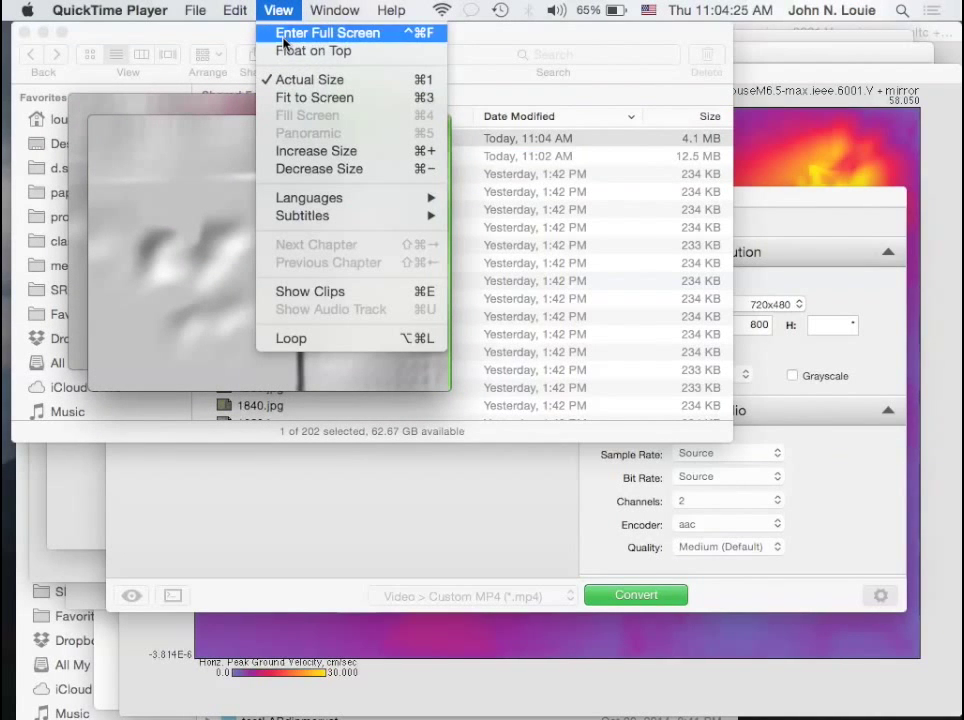
left_click(281, 33)
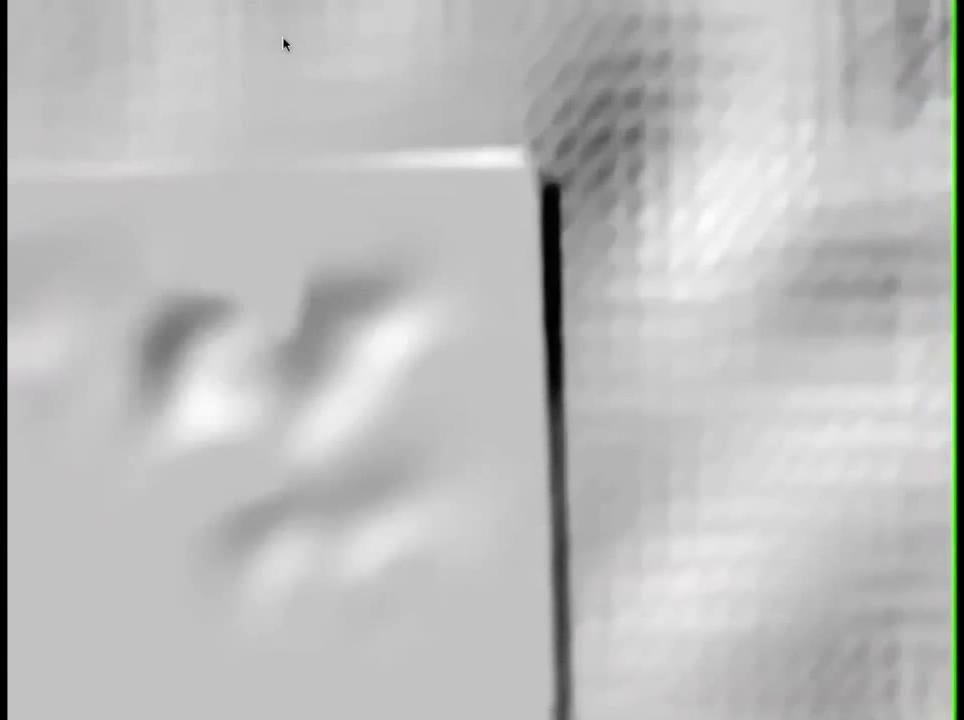